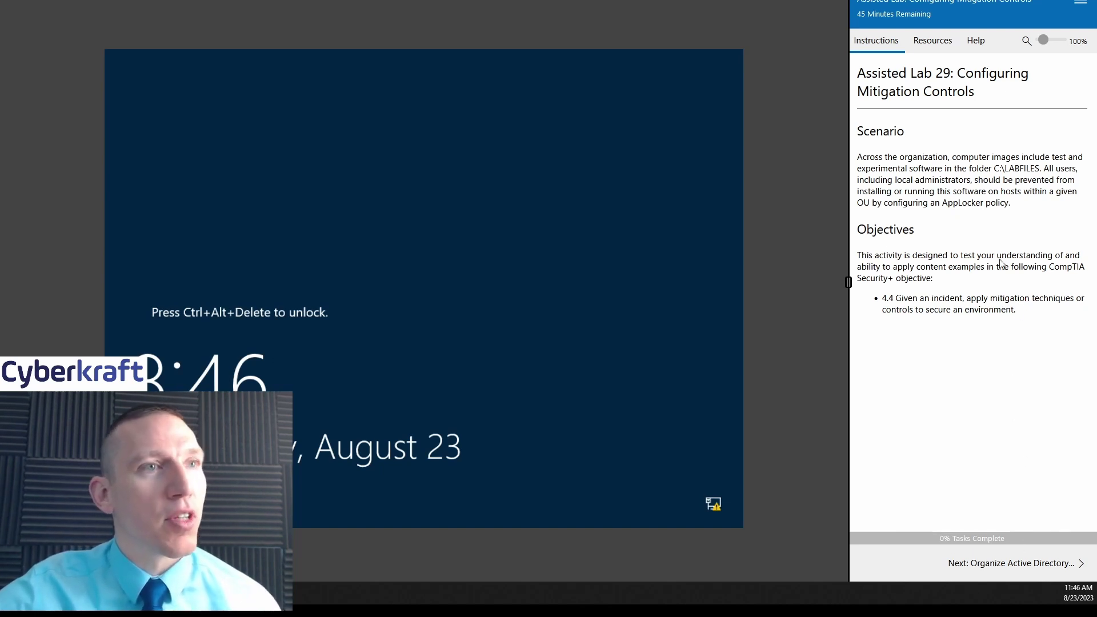
# - Advance to the Active Directory instructions and log on to the DC1 virtual machine as the domain administrator with the account password
pyautogui.click(1020, 563)
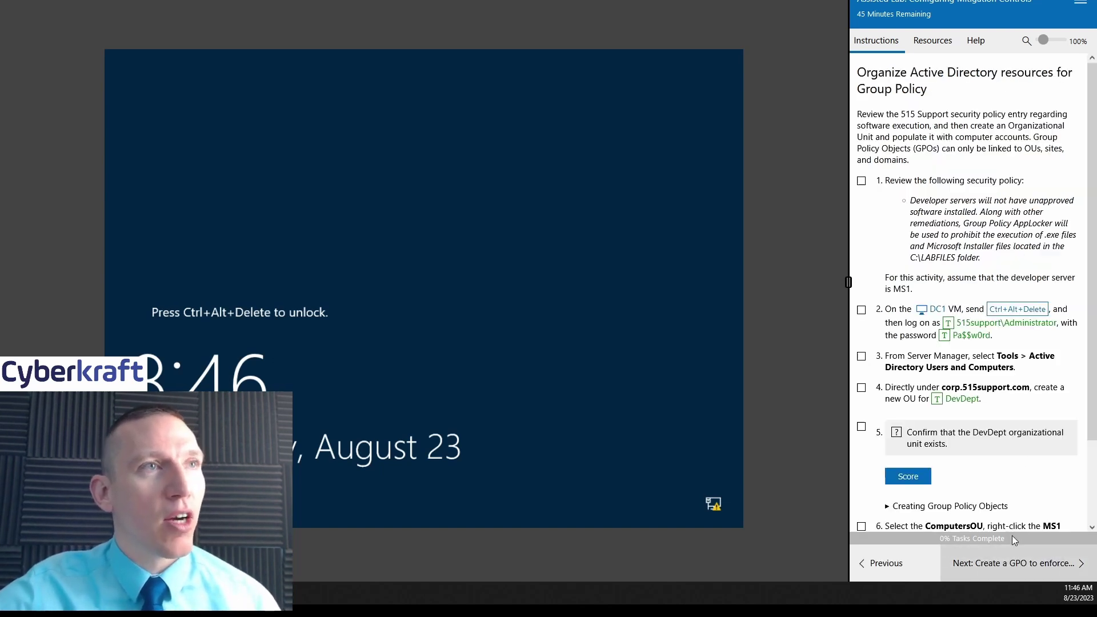
pyautogui.click(932, 41)
pyautogui.click(895, 191)
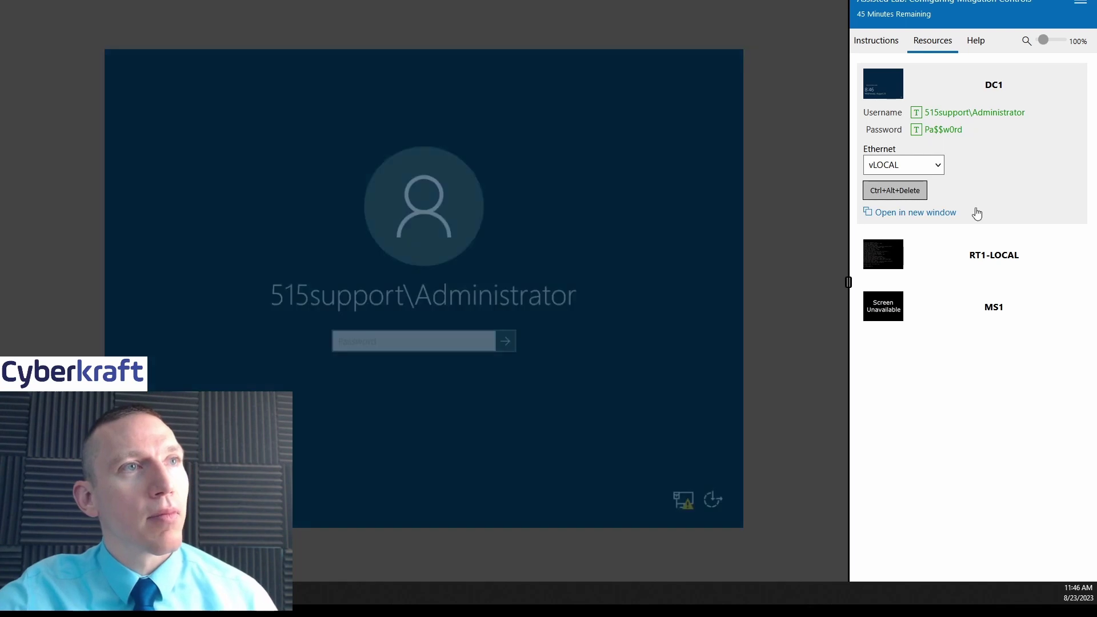
pyautogui.click(943, 131)
pyautogui.click(505, 341)
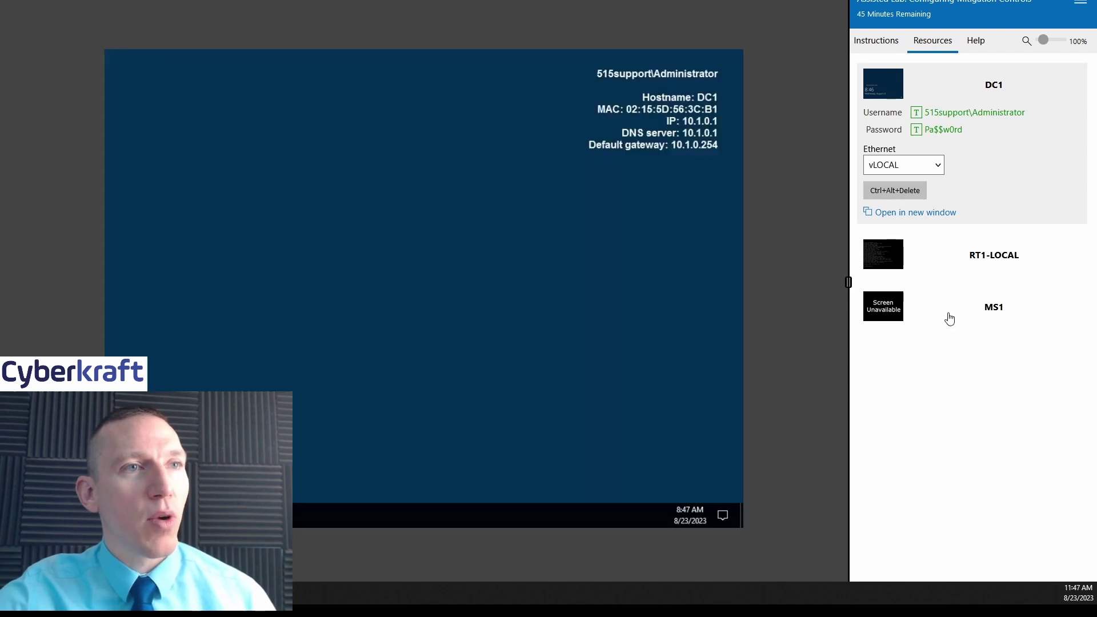
# - Check the MS1 virtual machine, return to the instructions and mark the security policy review task complete
pyautogui.click(945, 318)
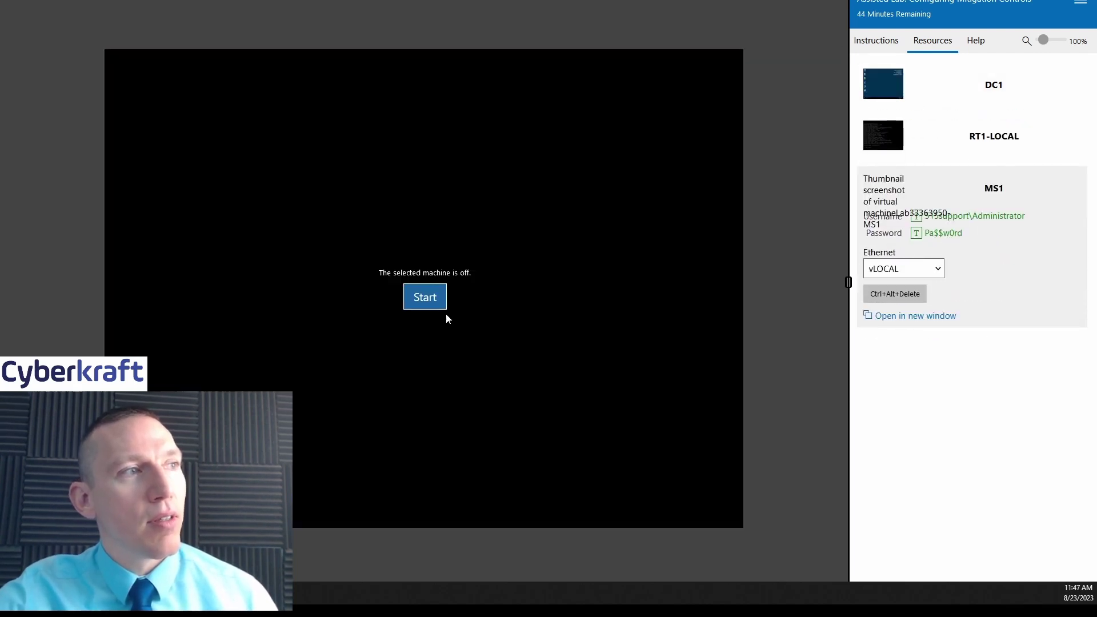
pyautogui.click(877, 40)
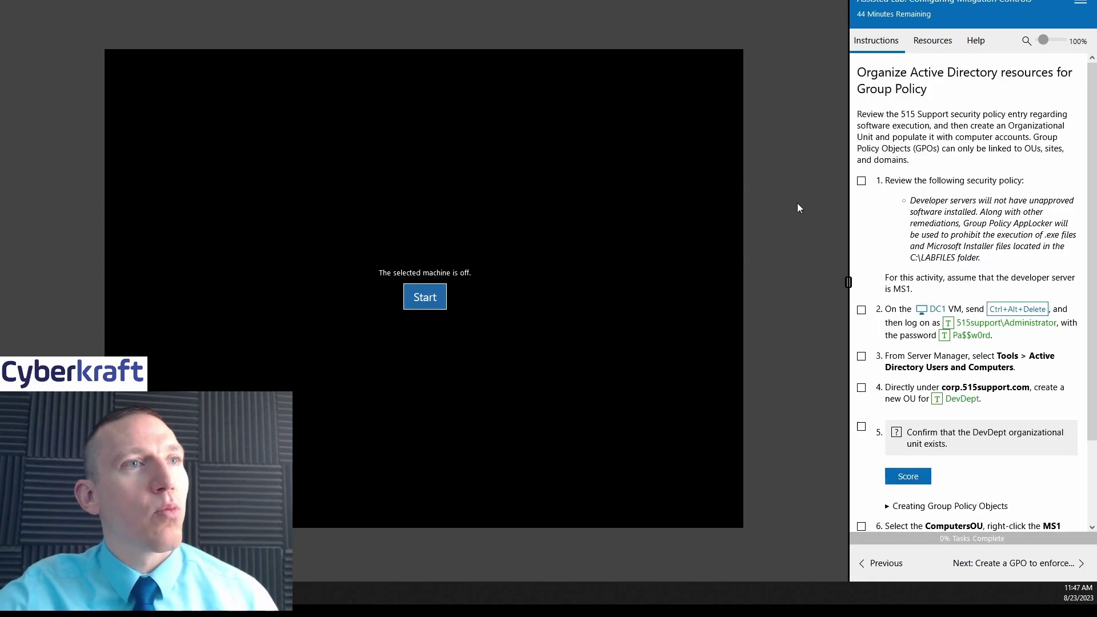
pyautogui.click(862, 181)
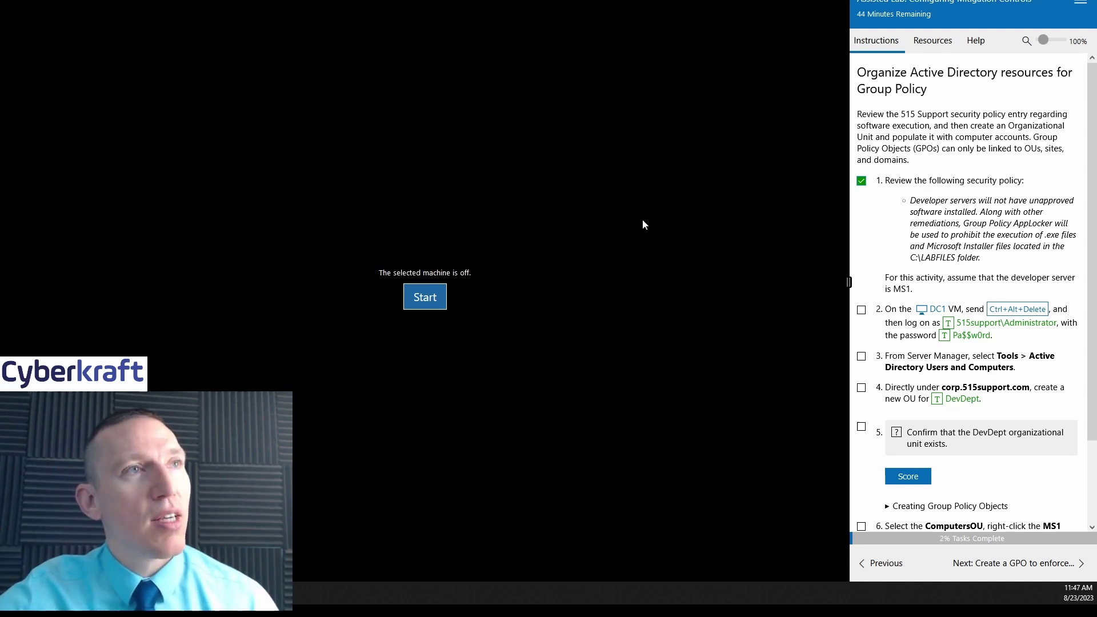
# - Switch back to the DC1 virtual machine and mark the DC1 logon task complete in the lab instructions
pyautogui.click(938, 45)
pyautogui.click(921, 81)
pyautogui.click(876, 43)
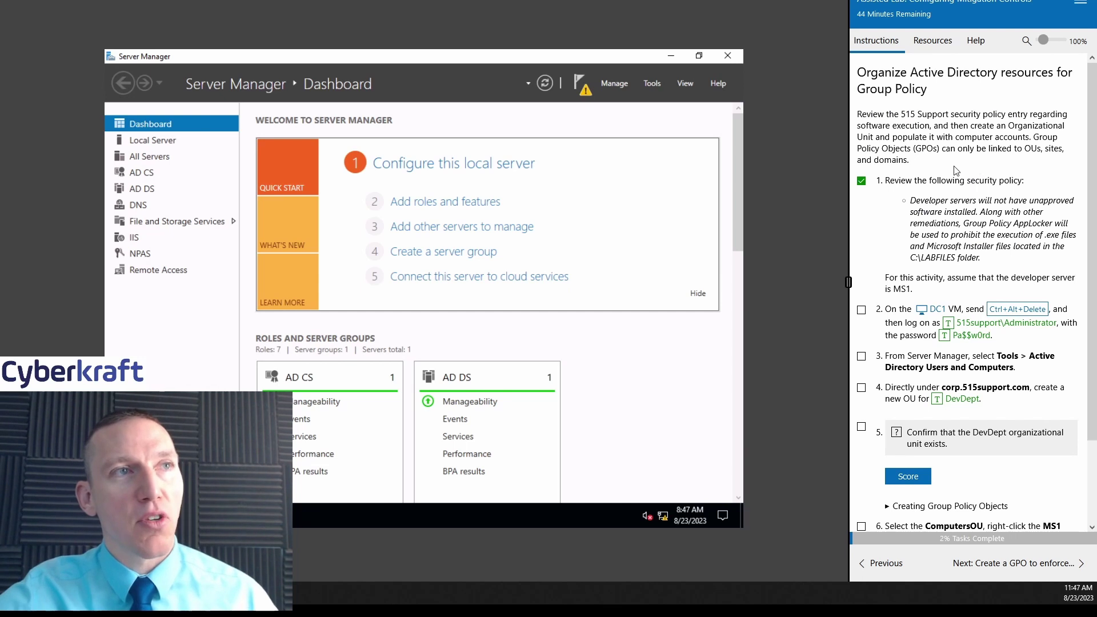
pyautogui.scroll(-2, 965, 203)
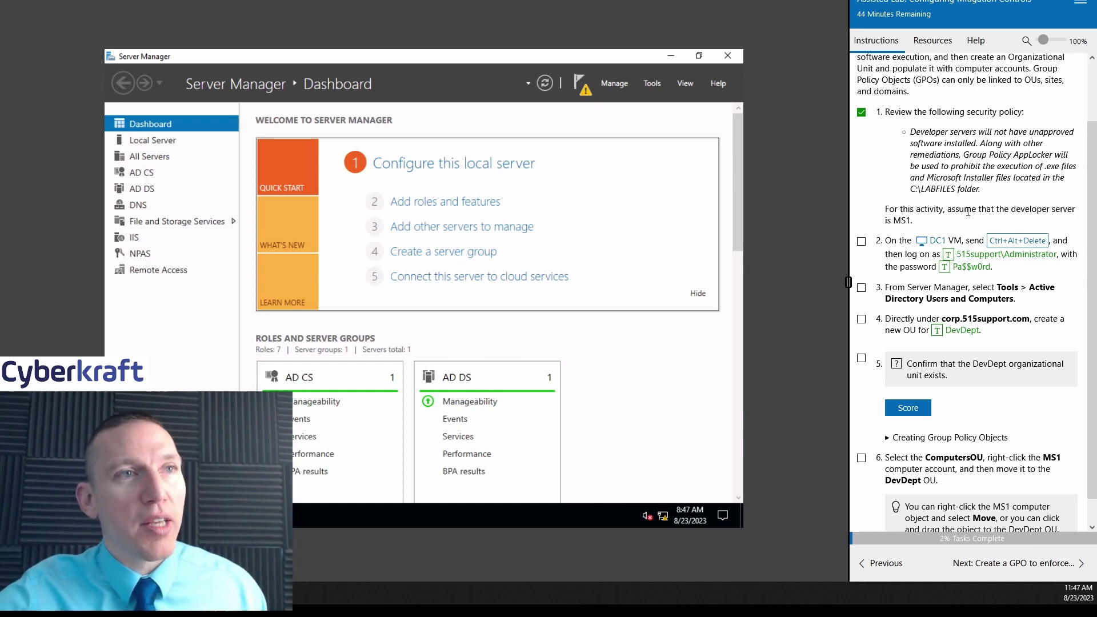
pyautogui.scroll(-1, 968, 212)
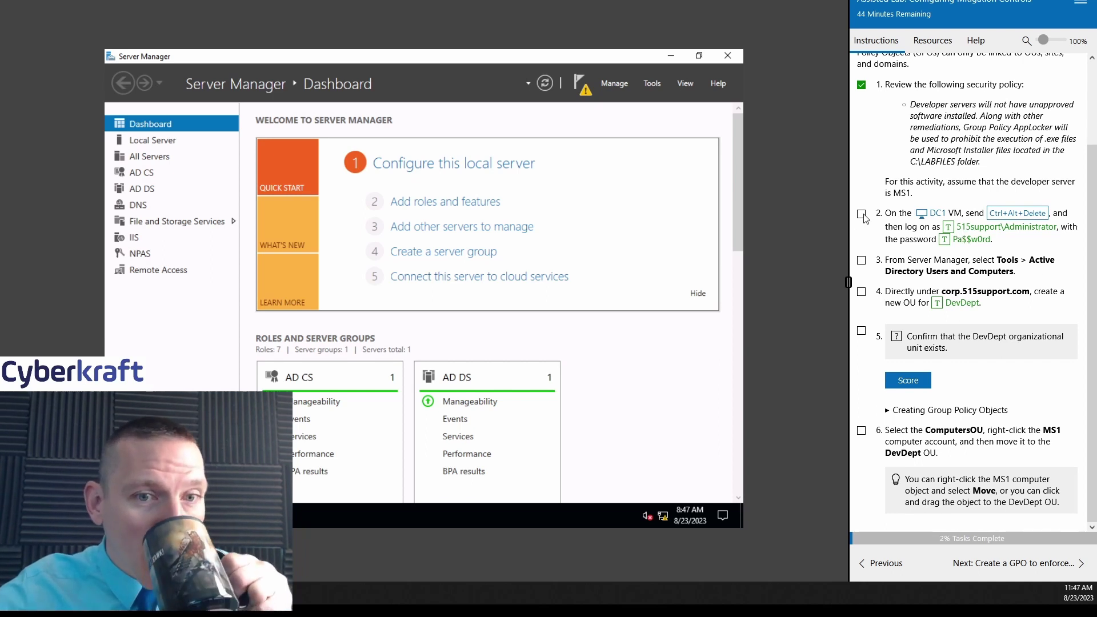
pyautogui.click(865, 216)
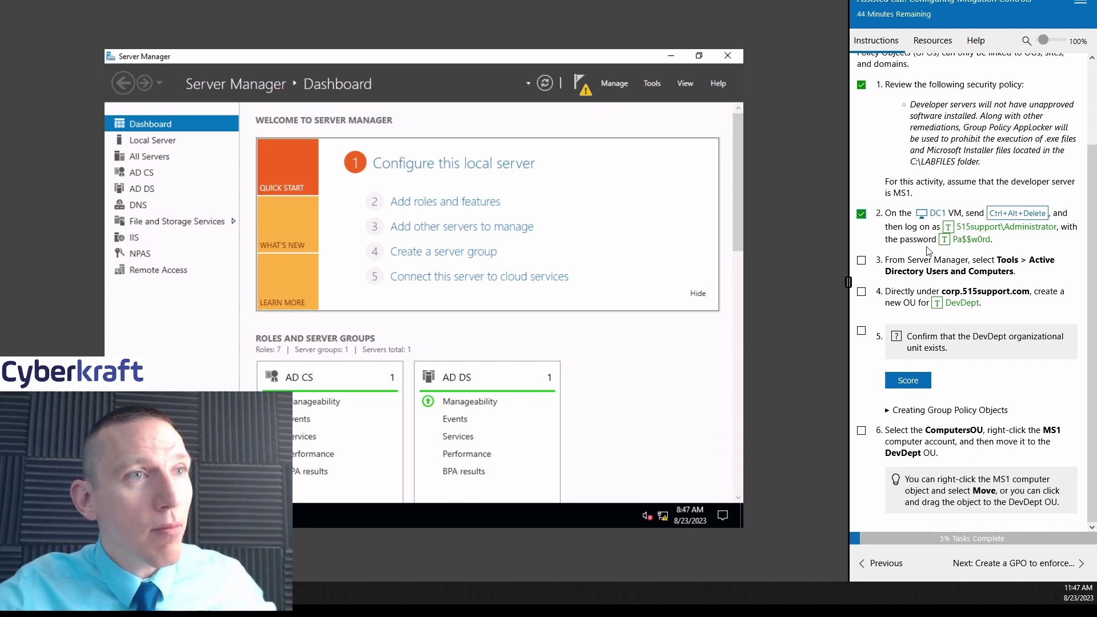
# - Open Active Directory Users and Computers from Server Manager, mark that task complete and move the console window clear of the webcam area
pyautogui.click(656, 85)
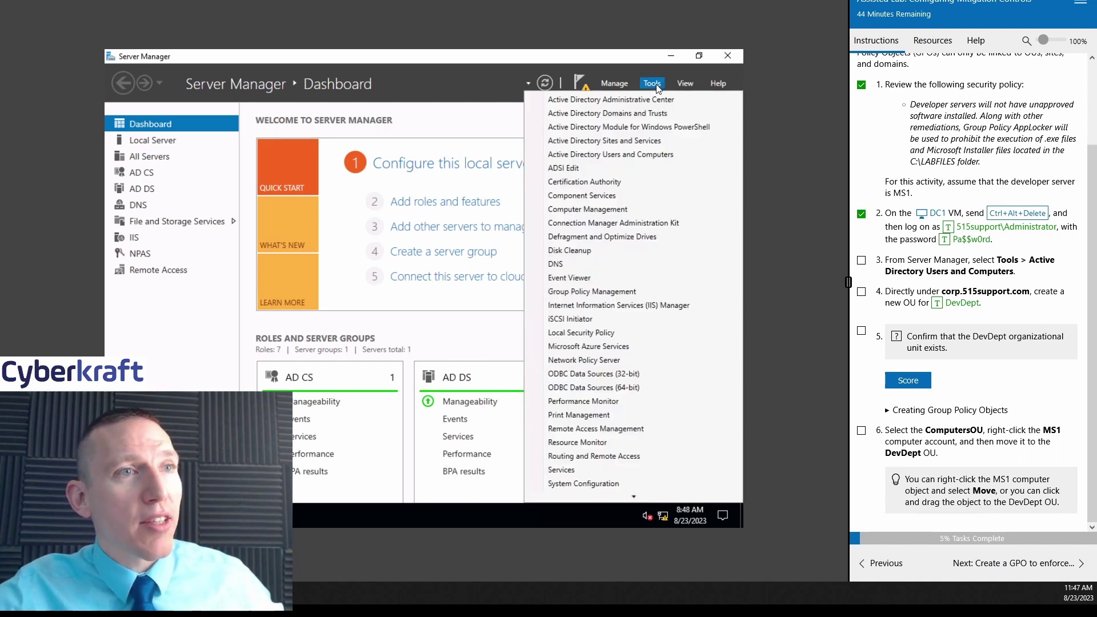
pyautogui.click(650, 154)
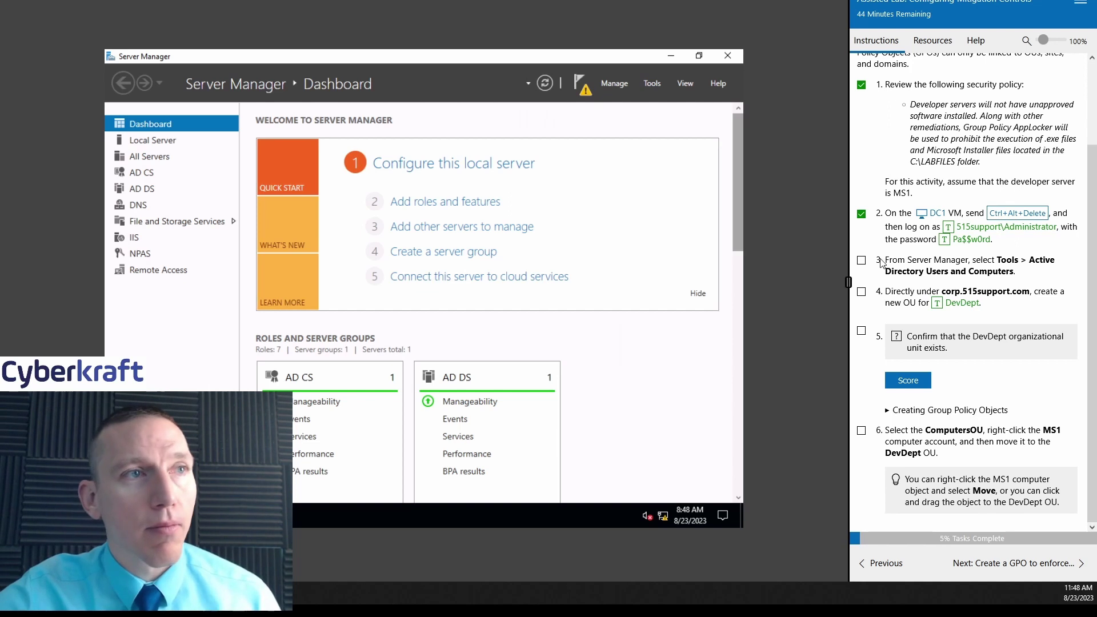
pyautogui.click(862, 260)
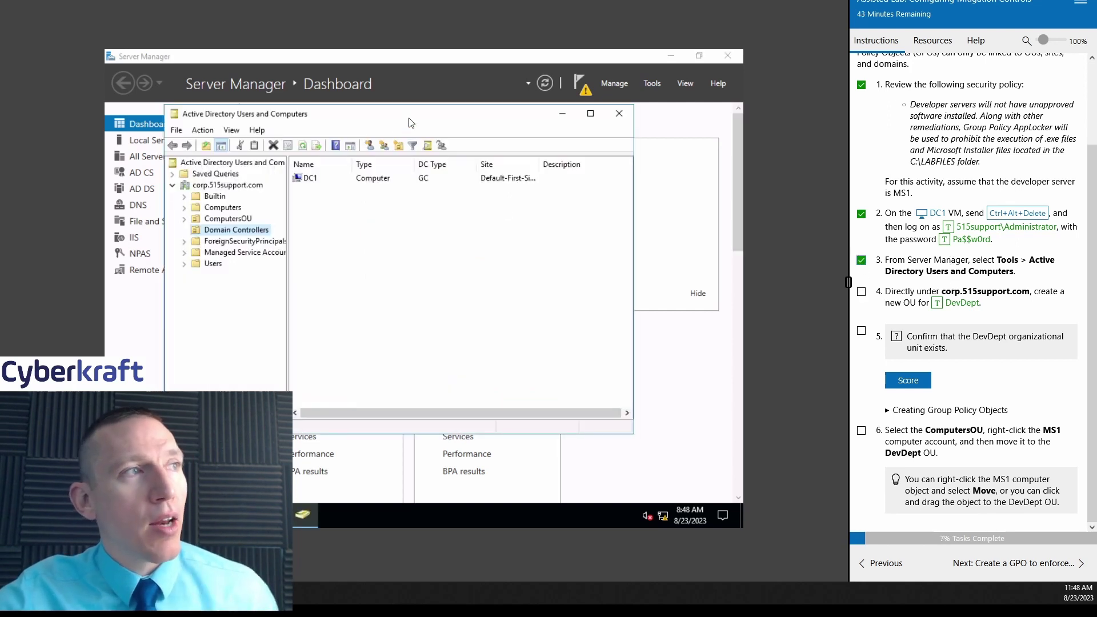
pyautogui.click(422, 116)
pyautogui.moveTo(422, 116); pyautogui.dragTo(573, 126)
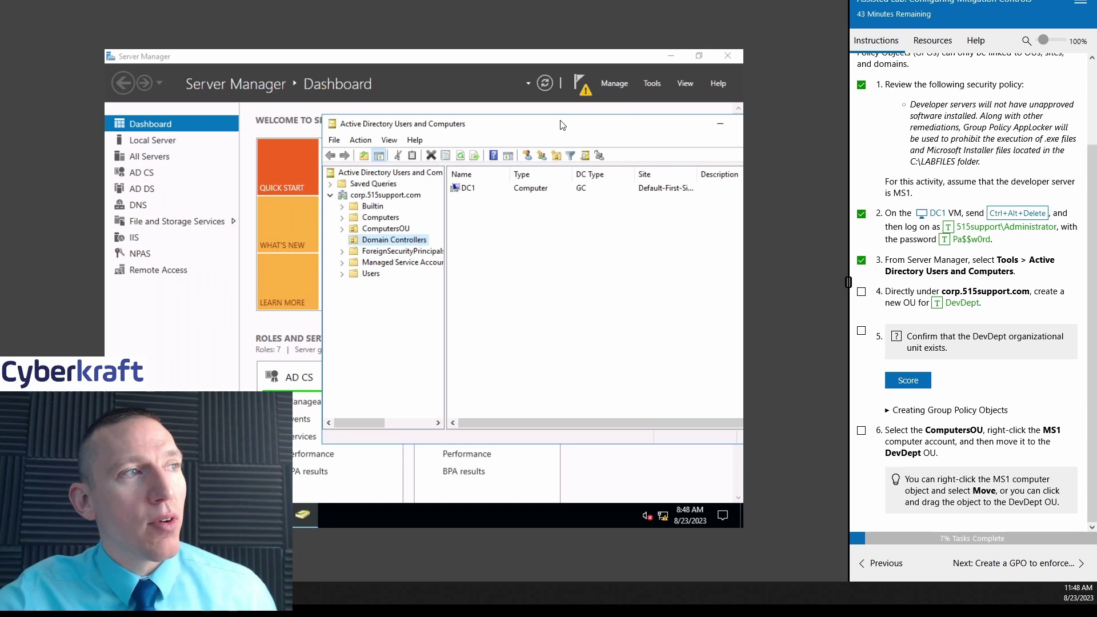
# - Create an organizational unit named DevDept directly under corp.515support.com, mark the task complete and score the check for it
pyautogui.click(385, 196)
pyautogui.rightClick(392, 199)
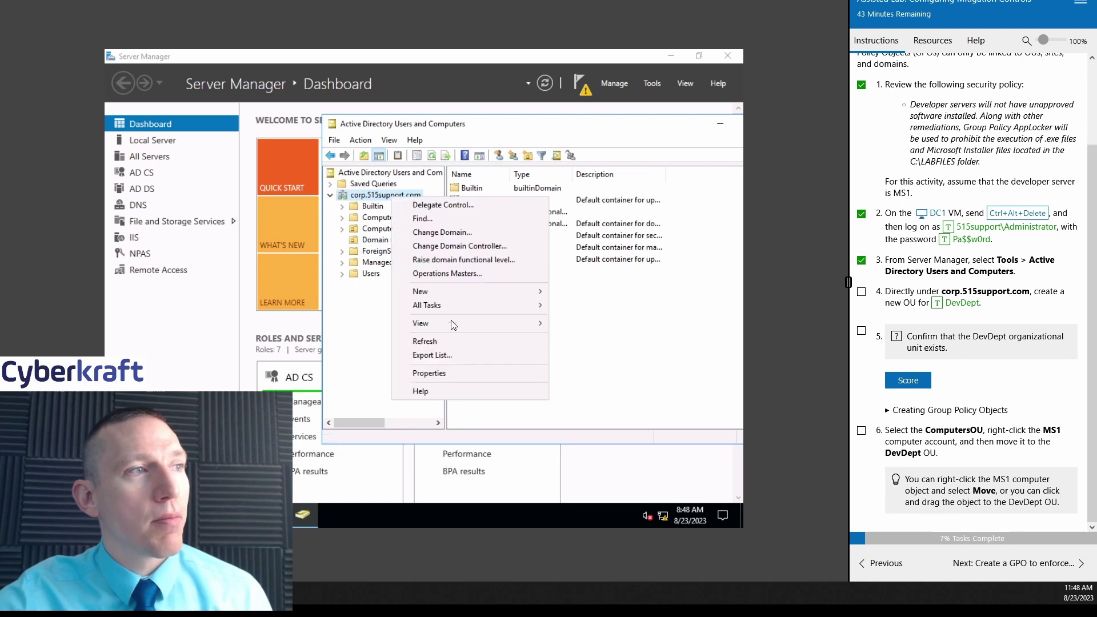
pyautogui.moveTo(454, 292)
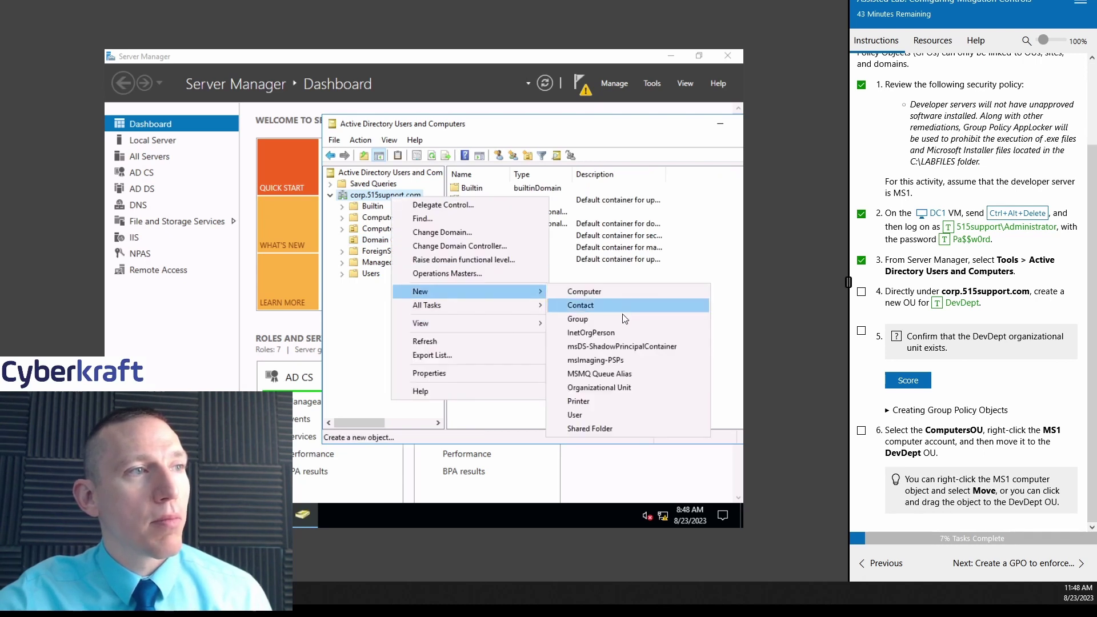
pyautogui.click(610, 388)
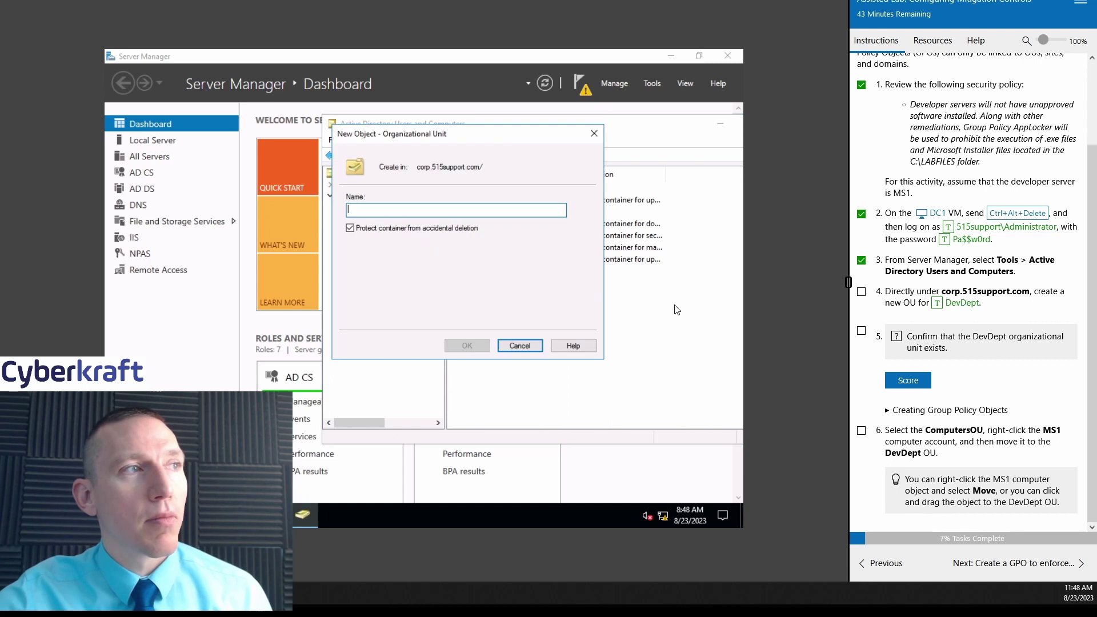
pyautogui.click(963, 305)
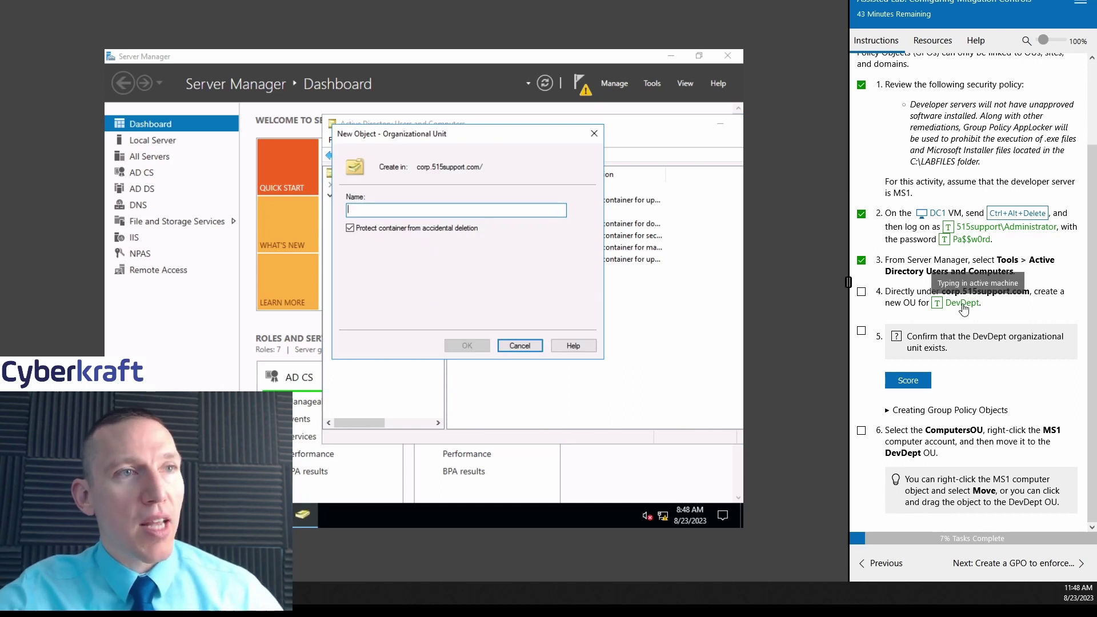
pyautogui.click(860, 293)
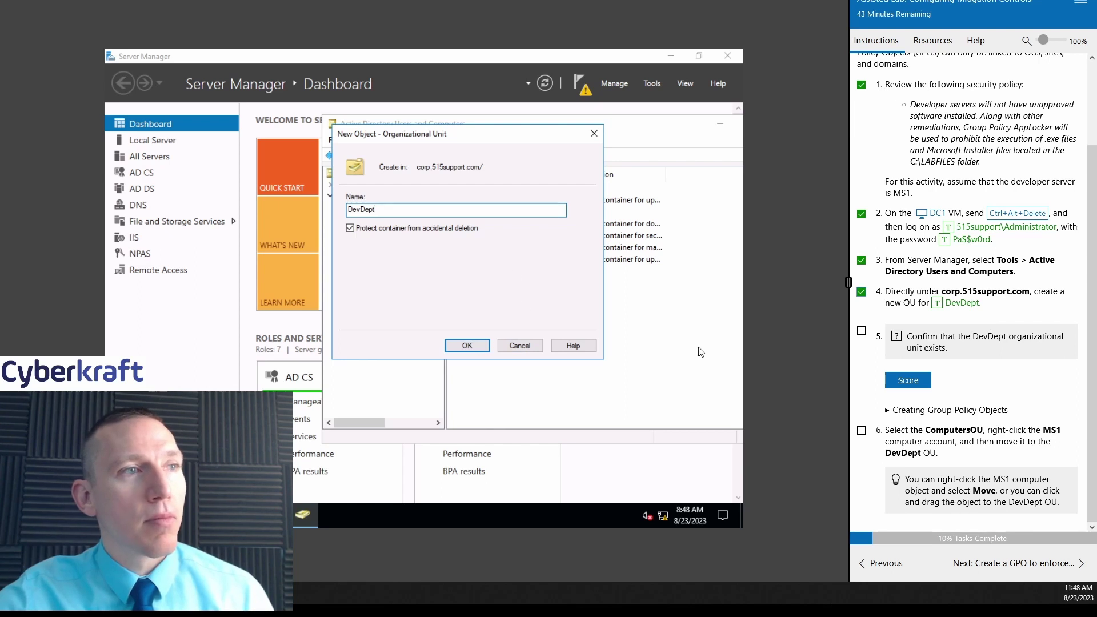
pyautogui.click(468, 345)
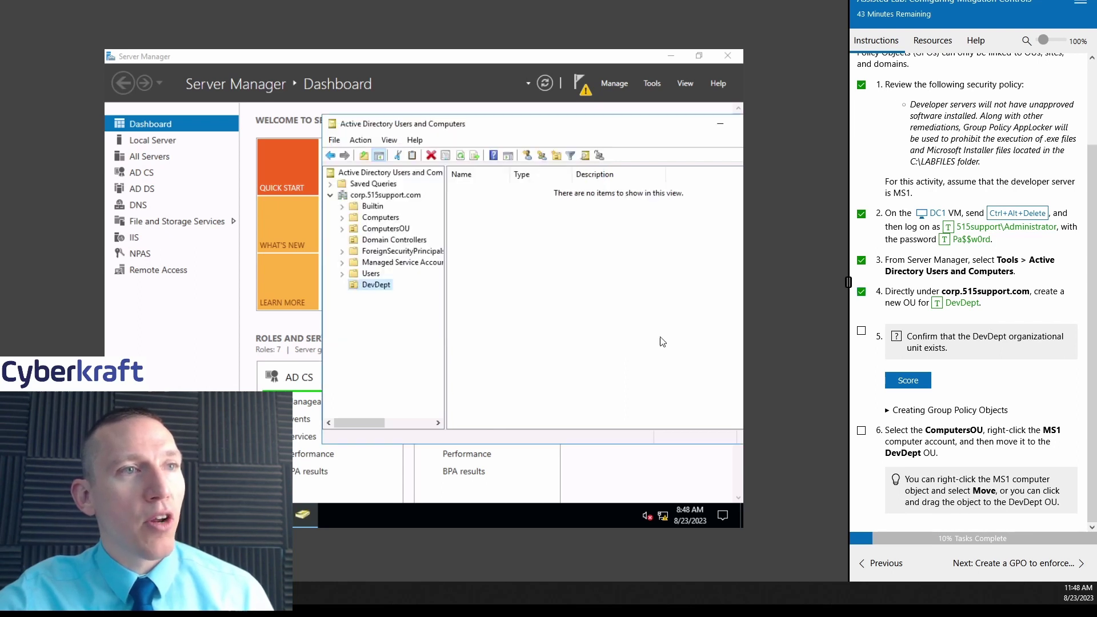
pyautogui.click(918, 386)
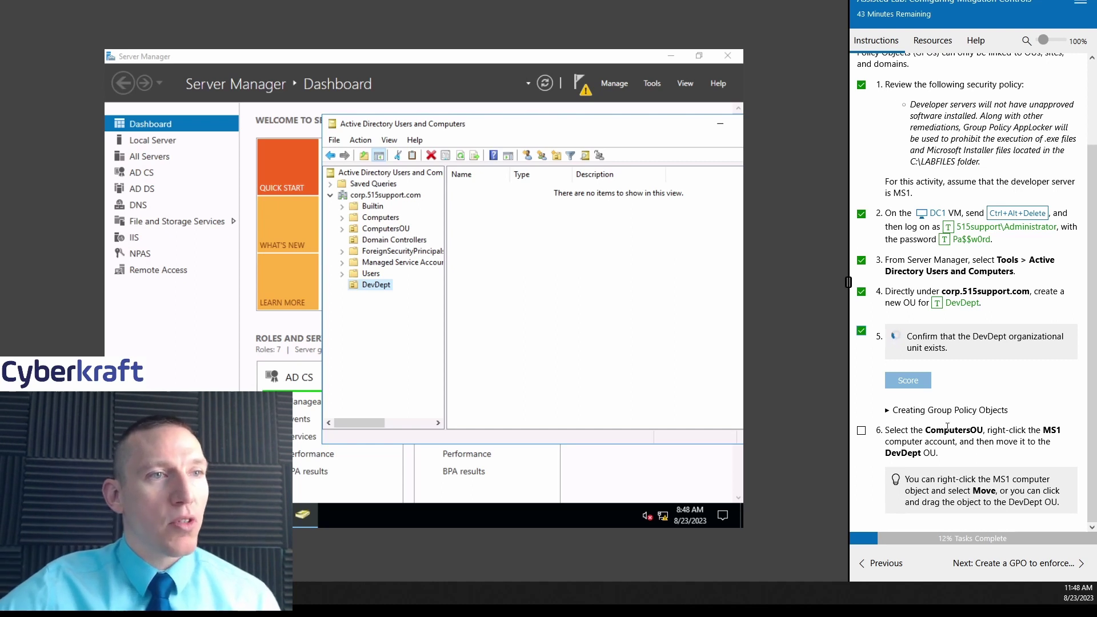
# - Move the MS1 computer account from ComputersOU to the DevDept OU, check DevDept's contents and mark the task complete
pyautogui.click(387, 230)
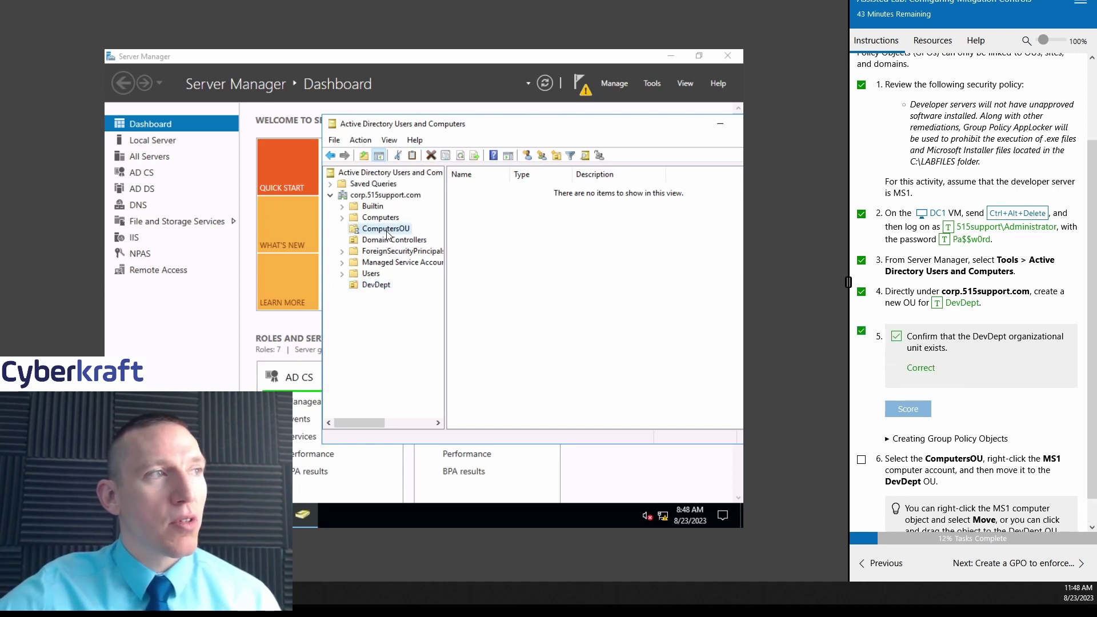
pyautogui.scroll(-1, 982, 403)
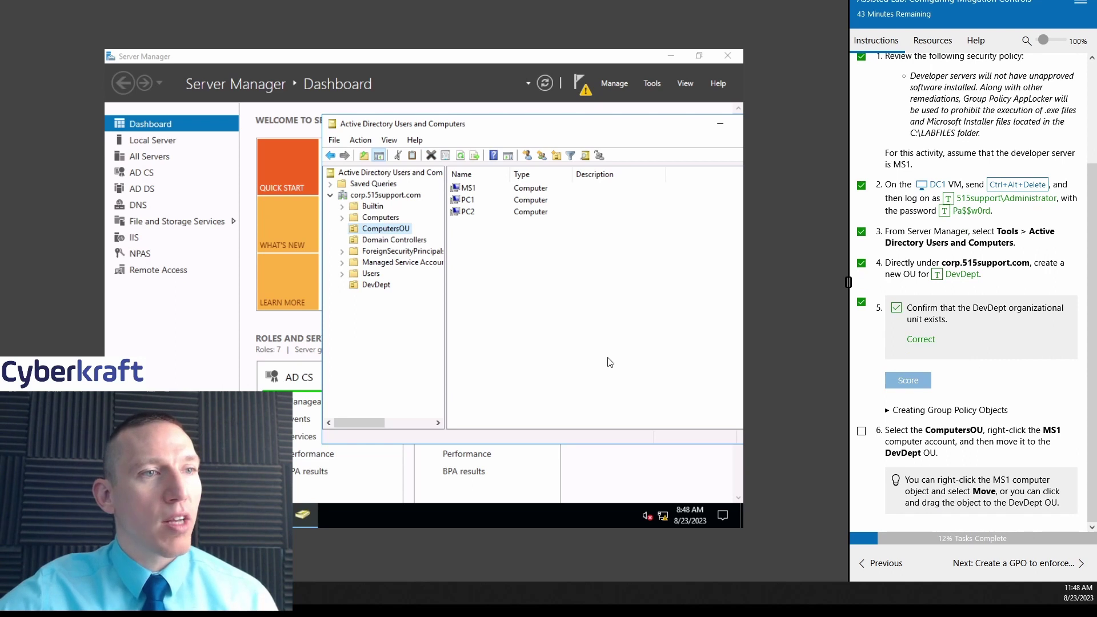
pyautogui.rightClick(476, 193)
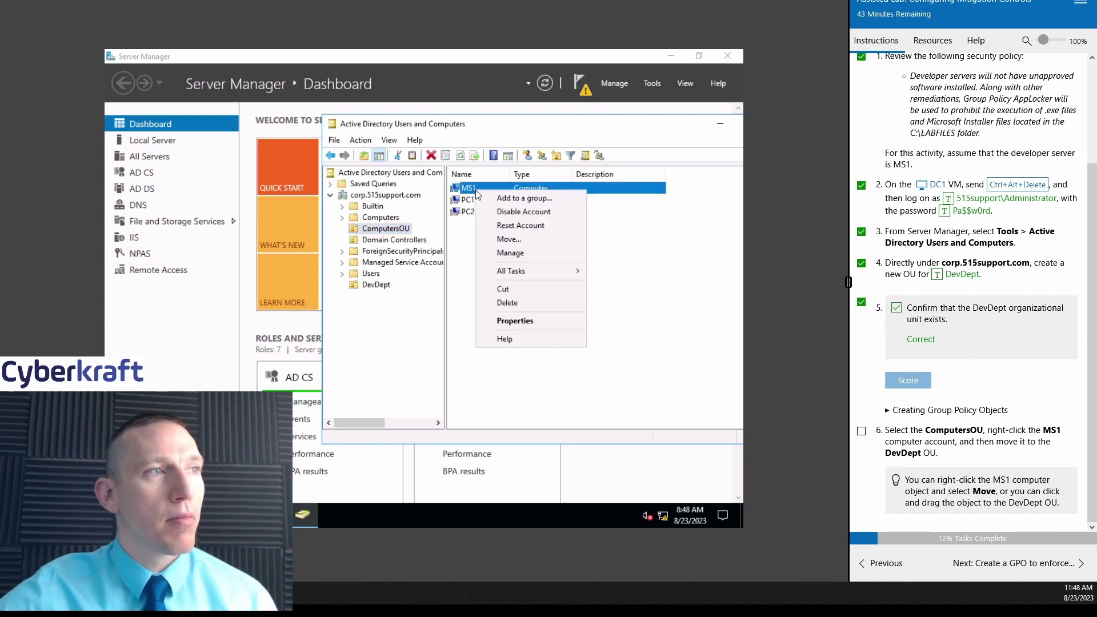
pyautogui.click(476, 190)
pyautogui.moveTo(475, 190); pyautogui.dragTo(379, 291)
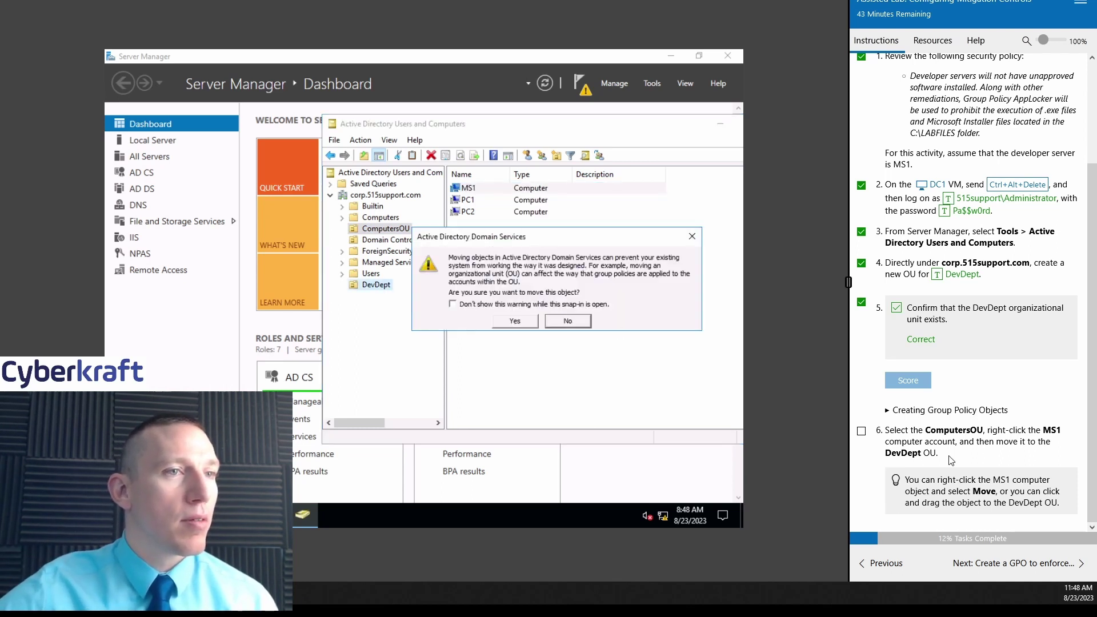
pyautogui.click(522, 324)
pyautogui.click(379, 286)
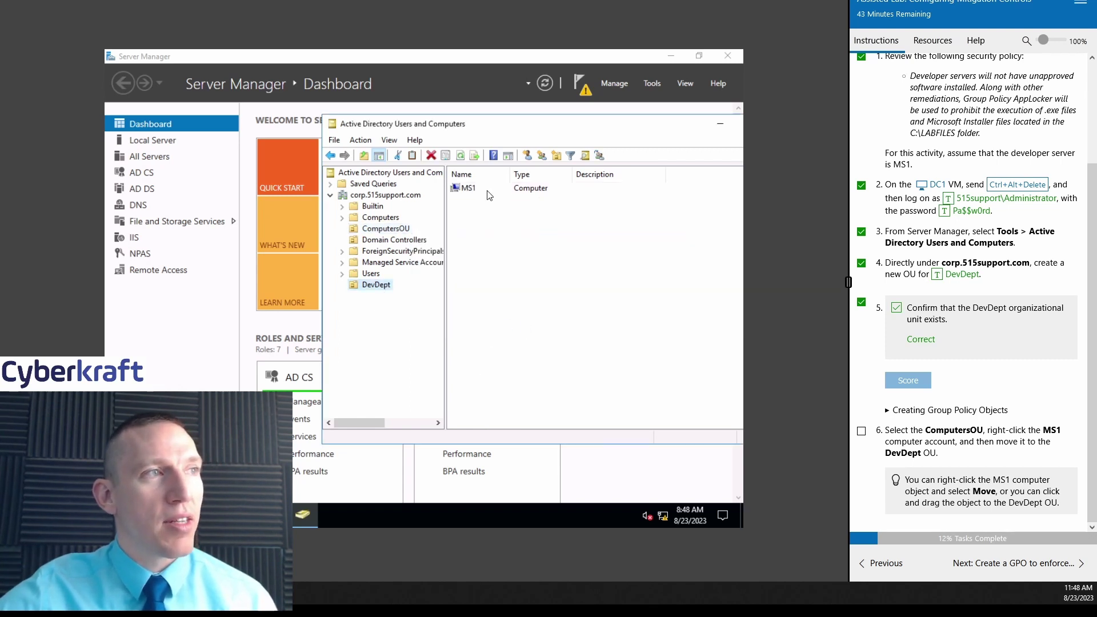
pyautogui.click(862, 431)
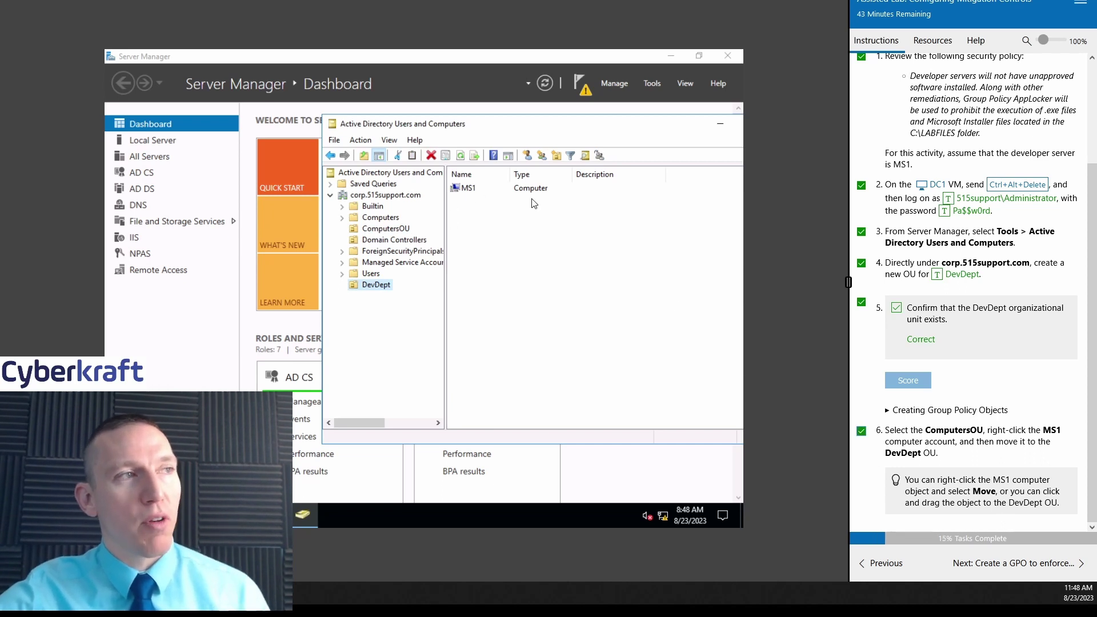
# - Advance to the GPO instructions, mark the first task complete and open Group Policy Management with a wider console tree
pyautogui.click(1058, 563)
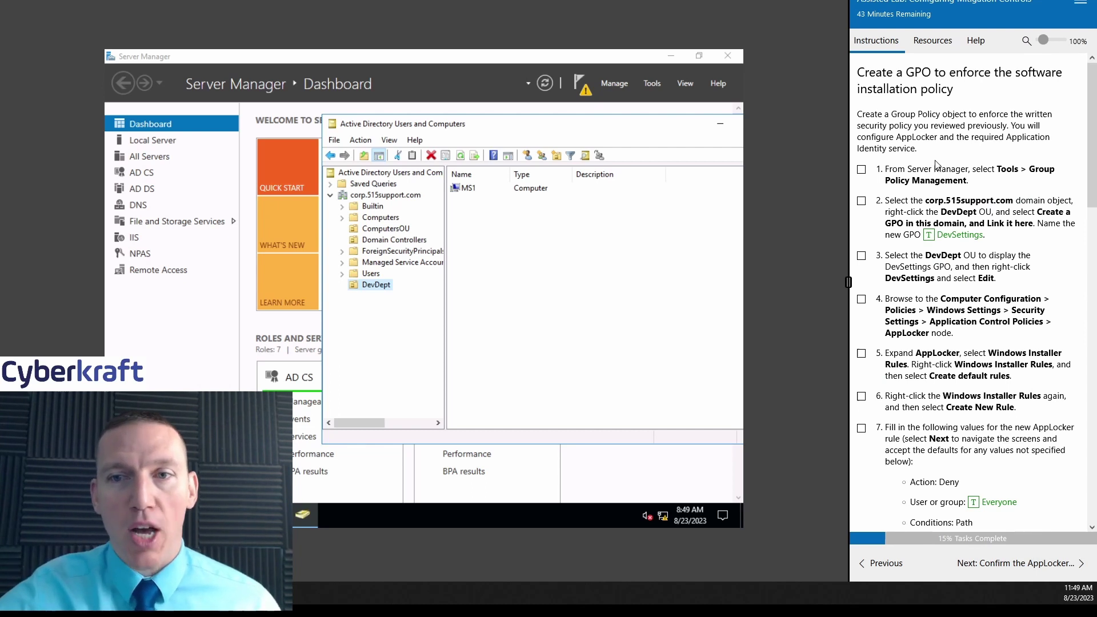
pyautogui.click(861, 169)
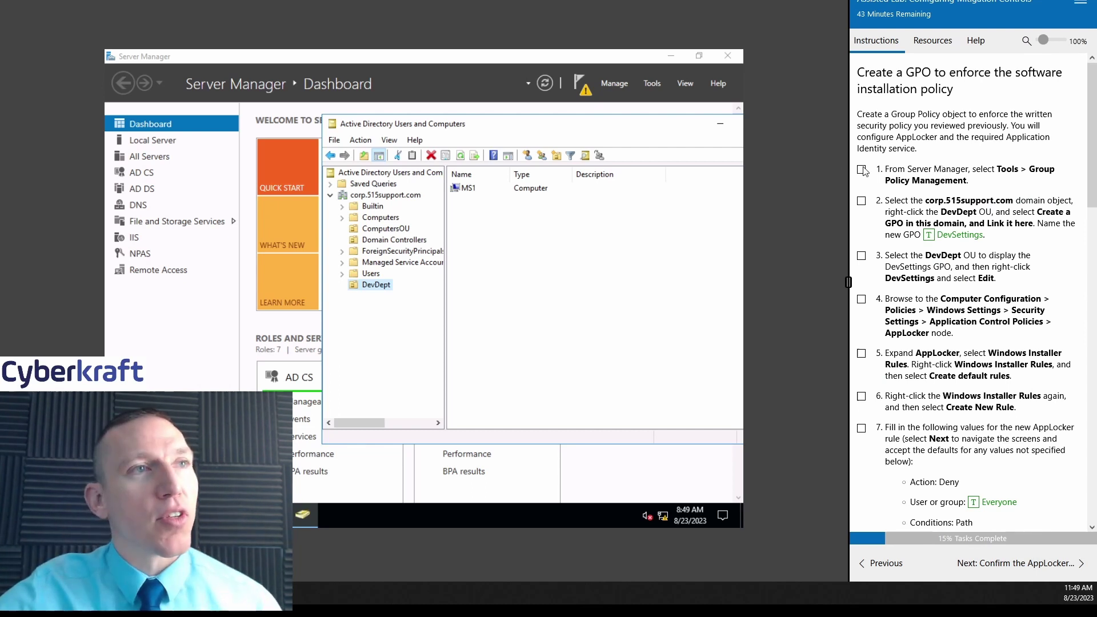
pyautogui.click(650, 87)
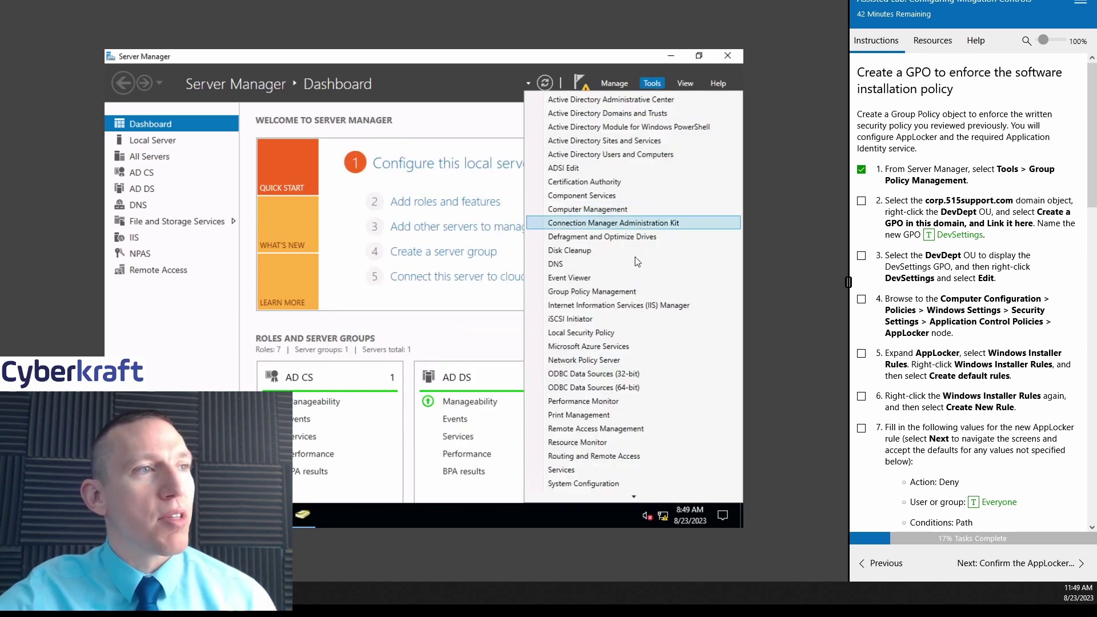
pyautogui.click(592, 292)
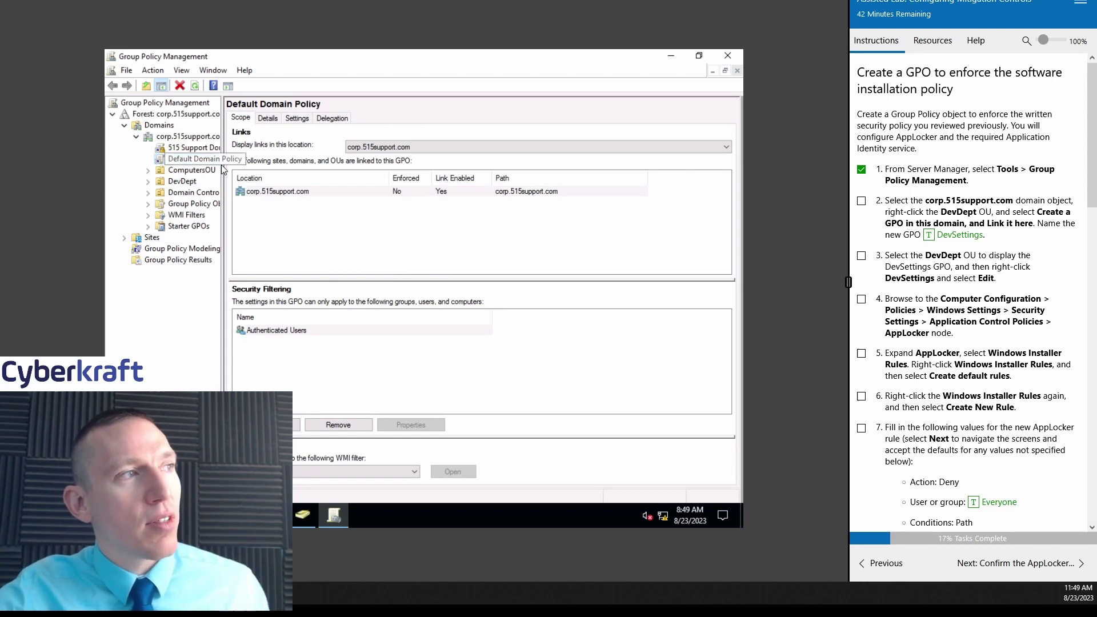
pyautogui.moveTo(223, 171); pyautogui.dragTo(286, 170)
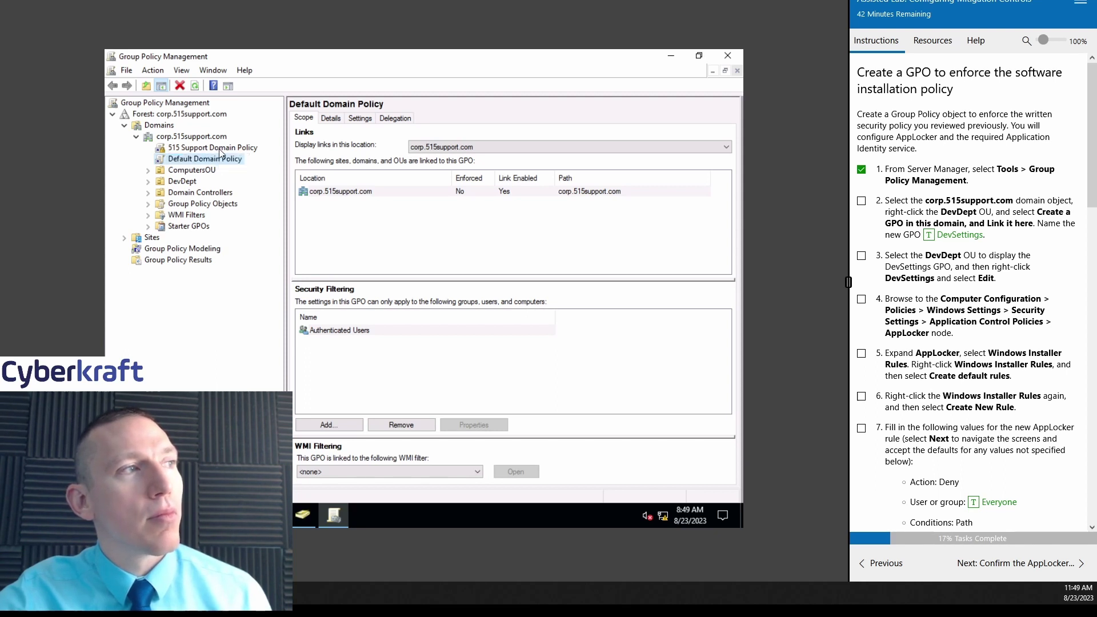
# - Create a GPO named DevSettings linked to the DevDept OU under corp.515support.com and mark the task complete
pyautogui.click(201, 139)
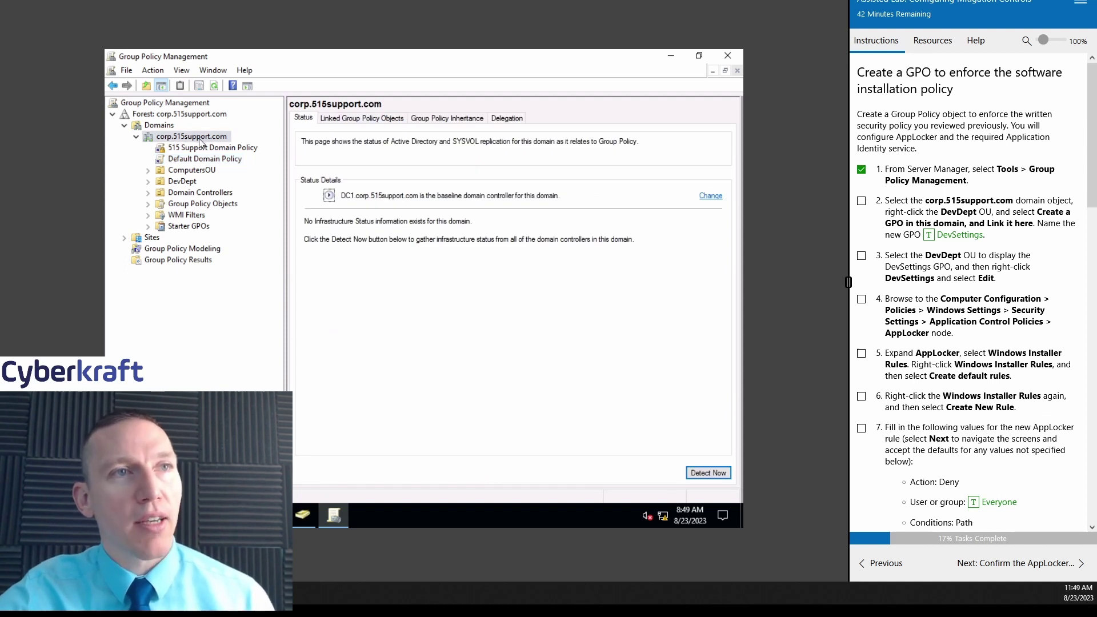
pyautogui.rightClick(189, 182)
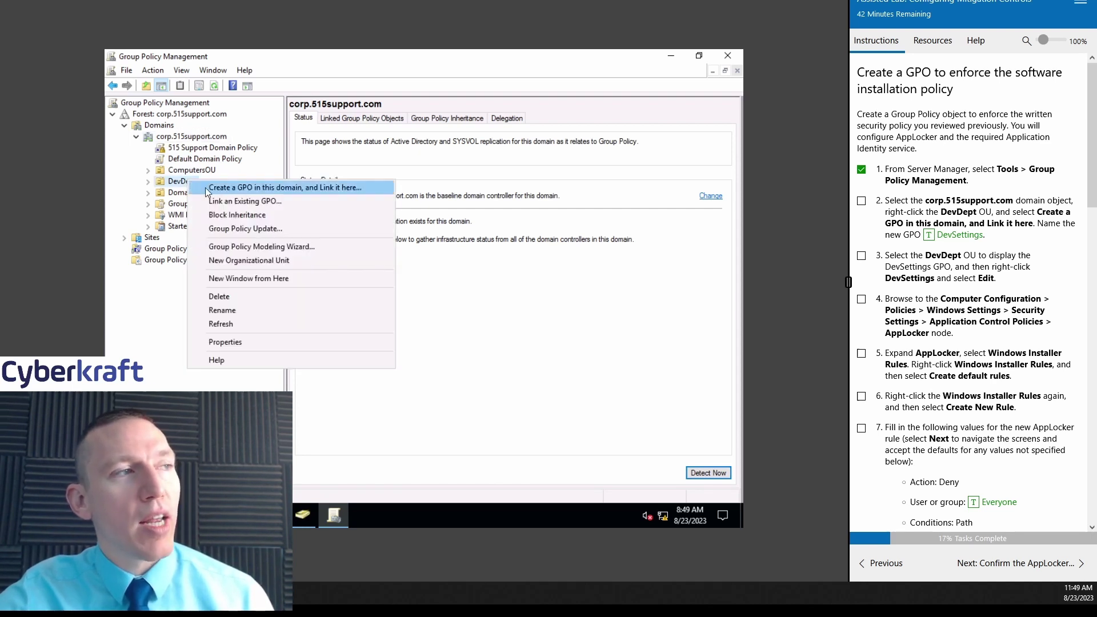
pyautogui.click(252, 188)
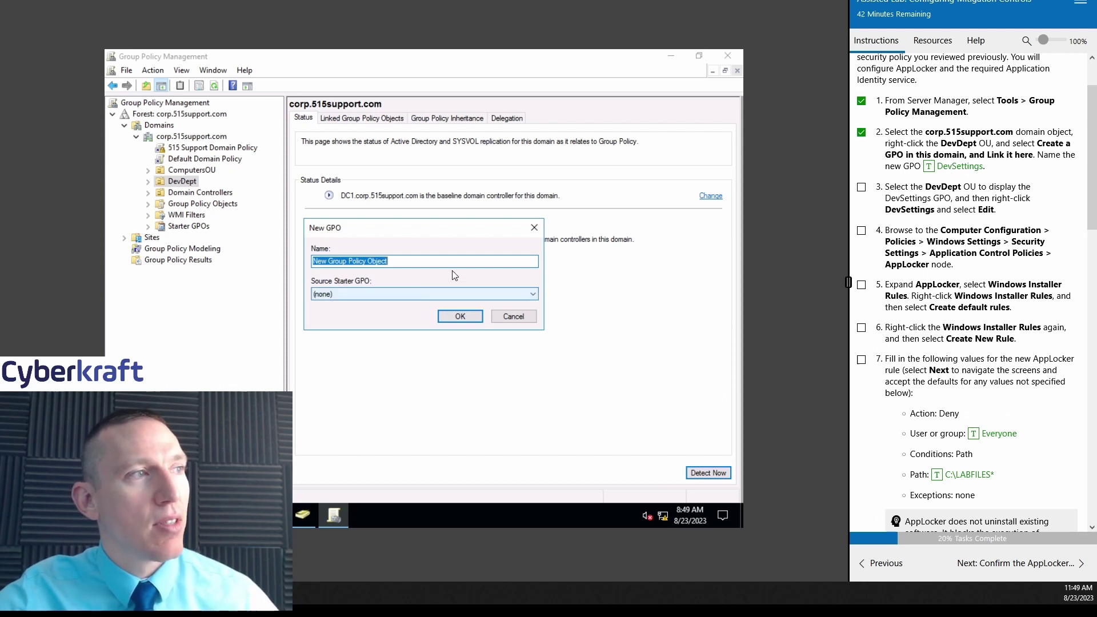
pyautogui.click(970, 176)
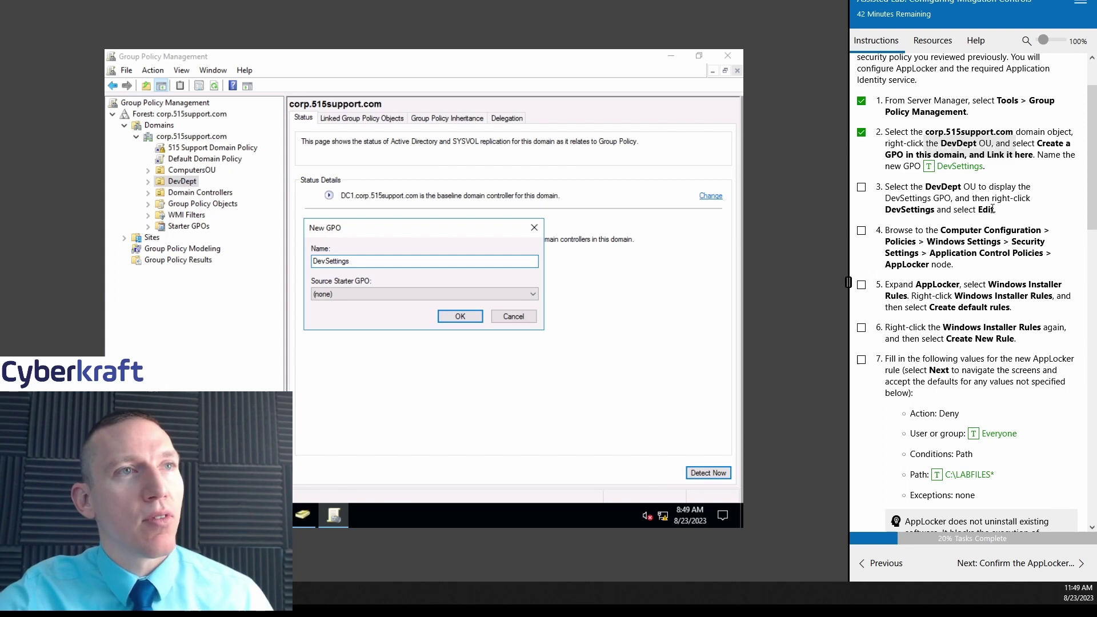
pyautogui.scroll(-1, 951, 212)
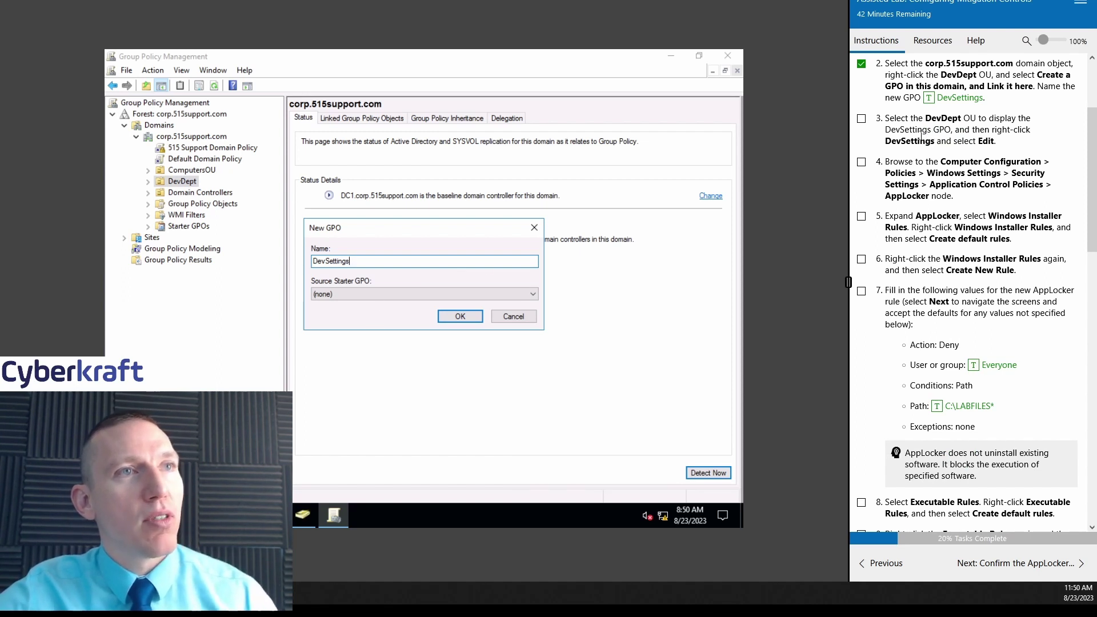
pyautogui.click(450, 319)
# - Open the DevSettings GPO under DevDept for editing, mark the task complete and move the editor window clear of the webcam area
pyautogui.click(148, 182)
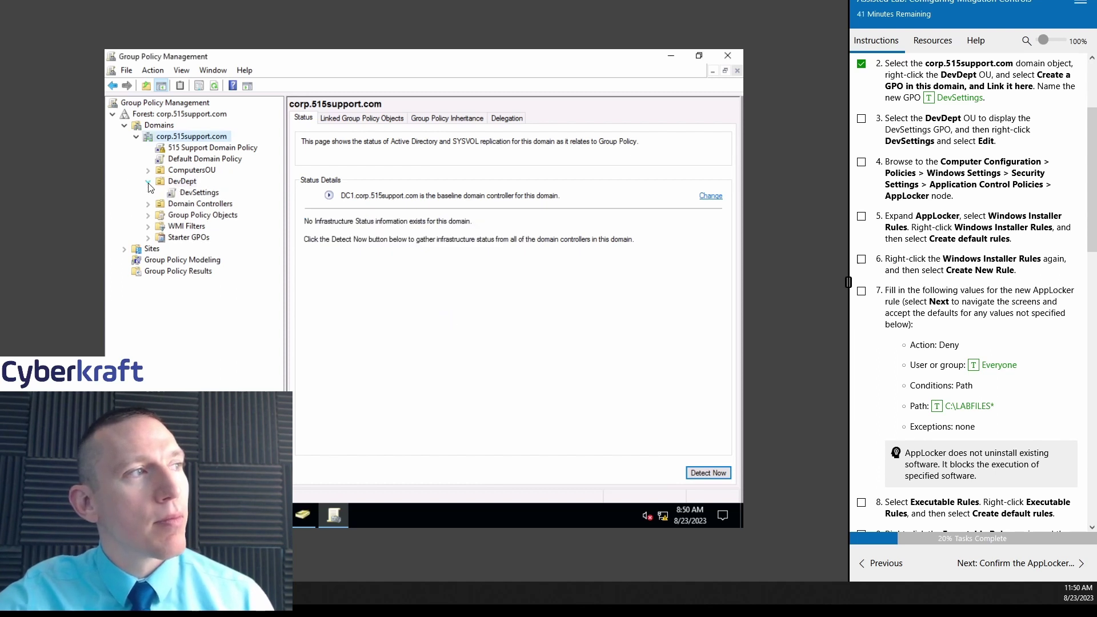
pyautogui.click(199, 194)
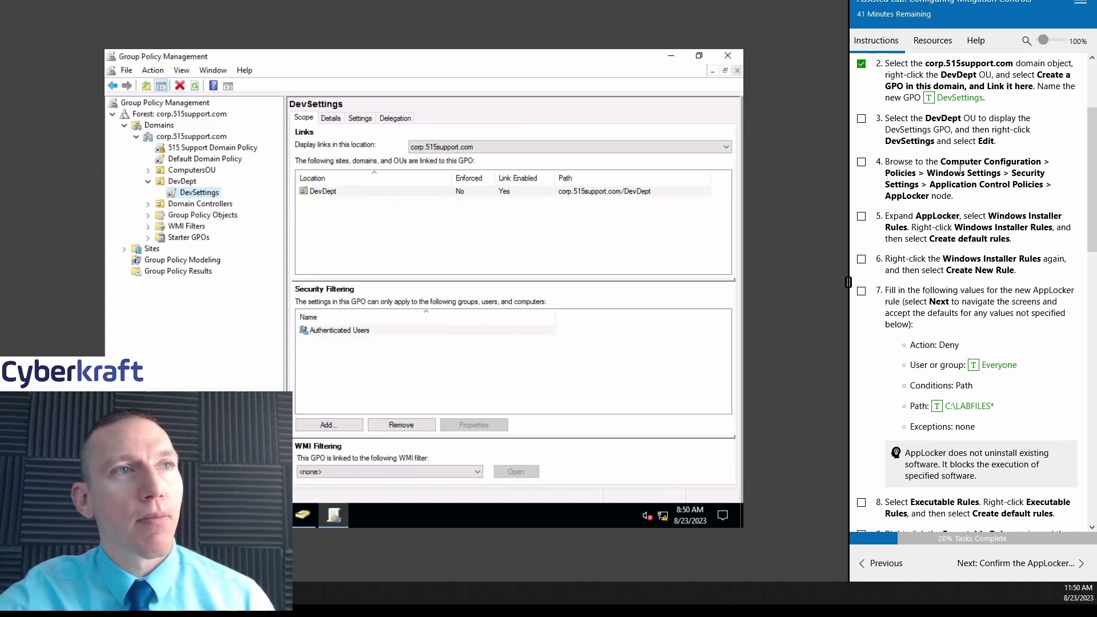
pyautogui.rightClick(200, 193)
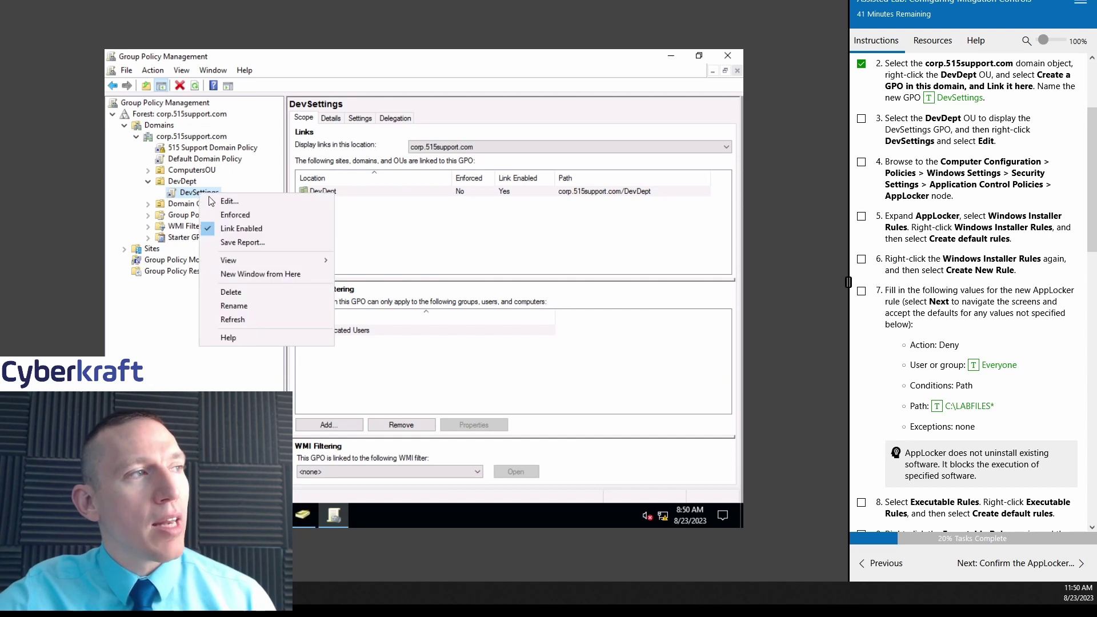
pyautogui.click(309, 201)
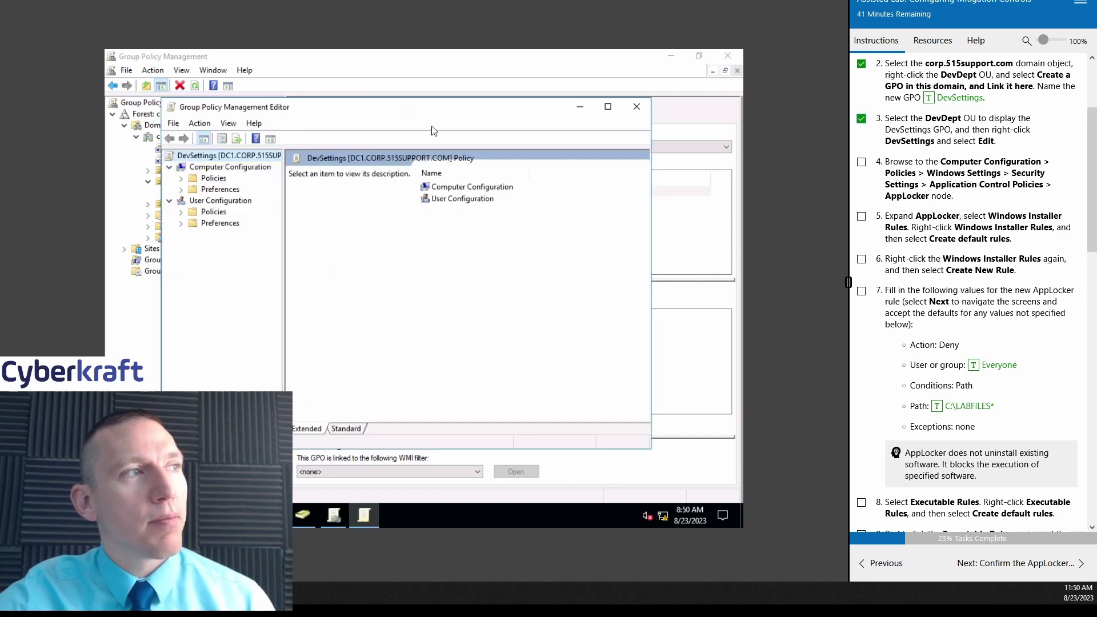
pyautogui.moveTo(409, 112); pyautogui.dragTo(485, 106)
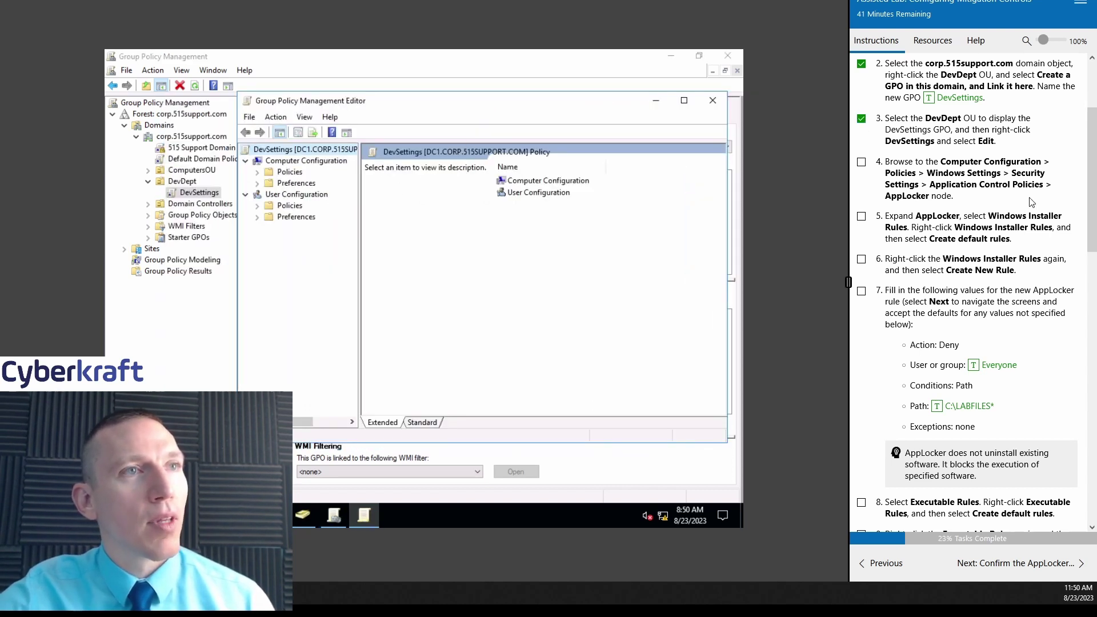
# - Expand Computer Configuration > Policies > Windows Settings > Security Settings in the policy editor and widen the console tree
pyautogui.scroll(-3, 972, 195)
pyautogui.scroll(3, 1075, 166)
pyautogui.scroll(-1, 1074, 166)
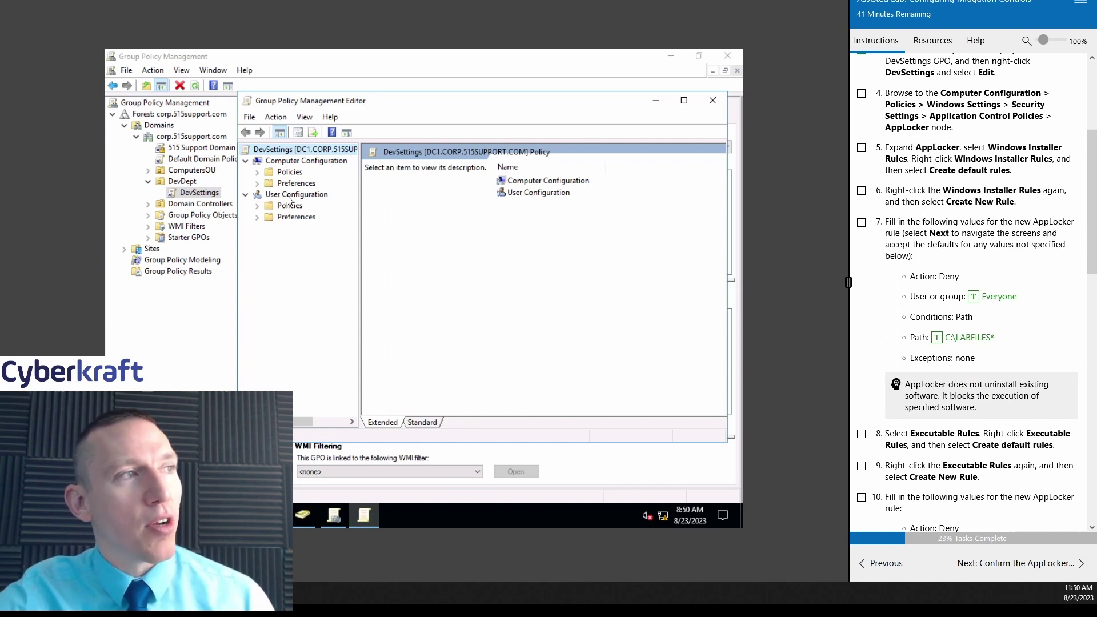
pyautogui.click(258, 172)
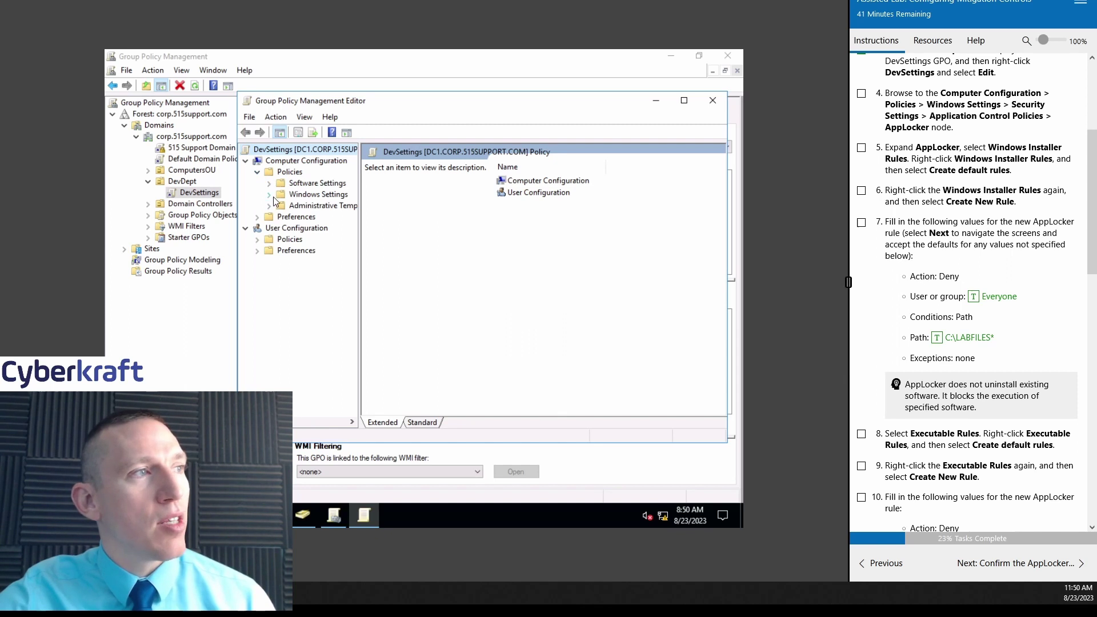
pyautogui.click(269, 195)
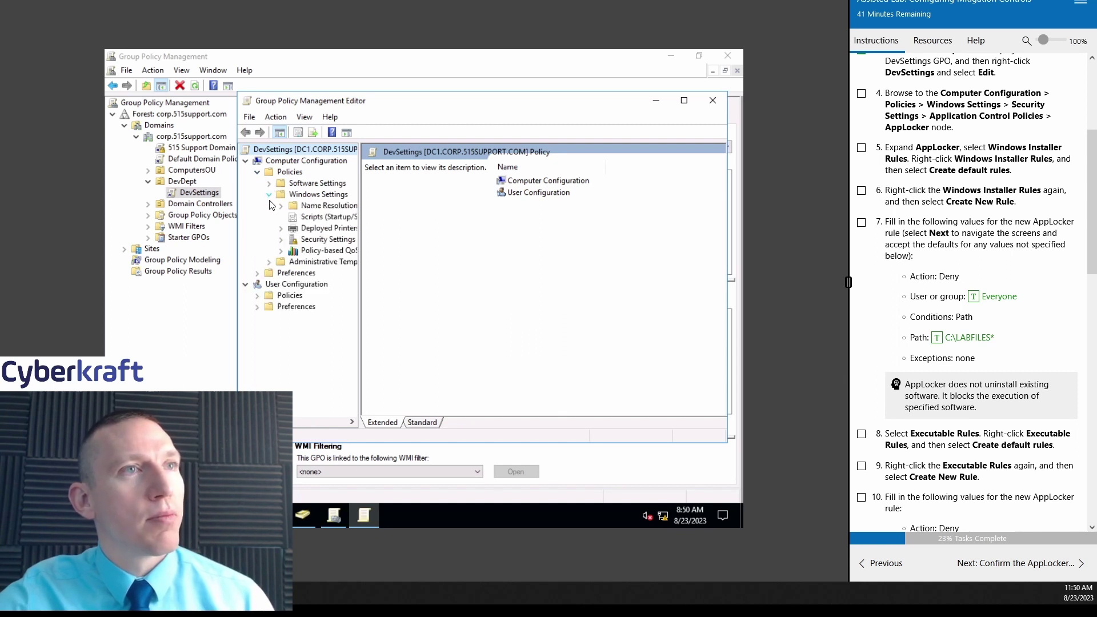
pyautogui.click(280, 239)
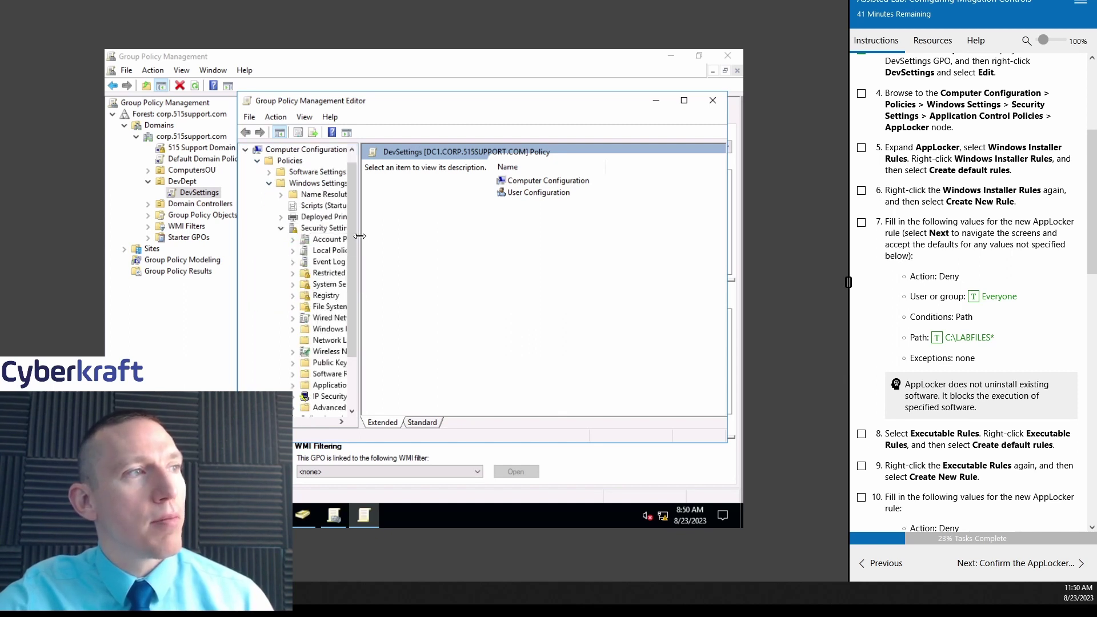
pyautogui.moveTo(361, 242); pyautogui.dragTo(437, 252)
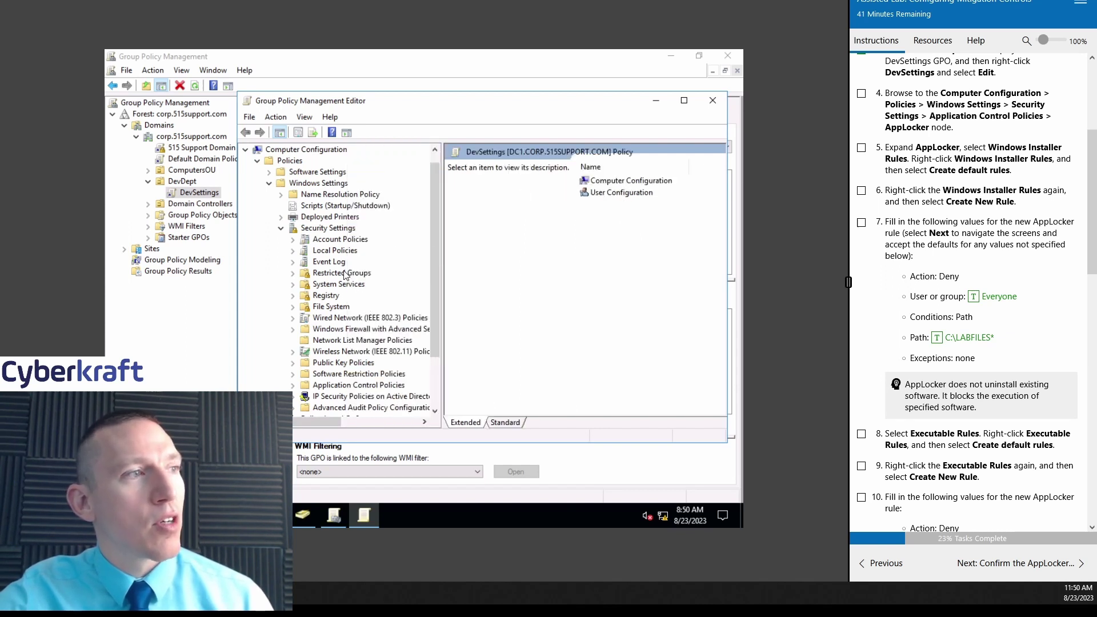
# - Open the AppLocker node under Application Control Policies, expand its rule collections and mark the task complete
pyautogui.moveTo(431, 246); pyautogui.dragTo(428, 288)
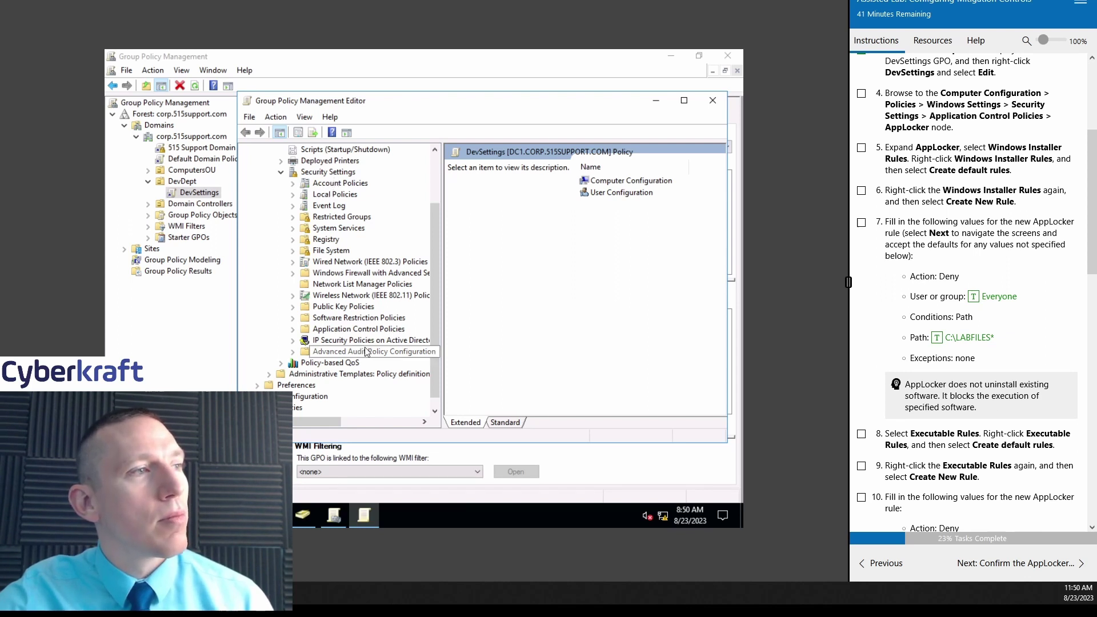
pyautogui.click(291, 330)
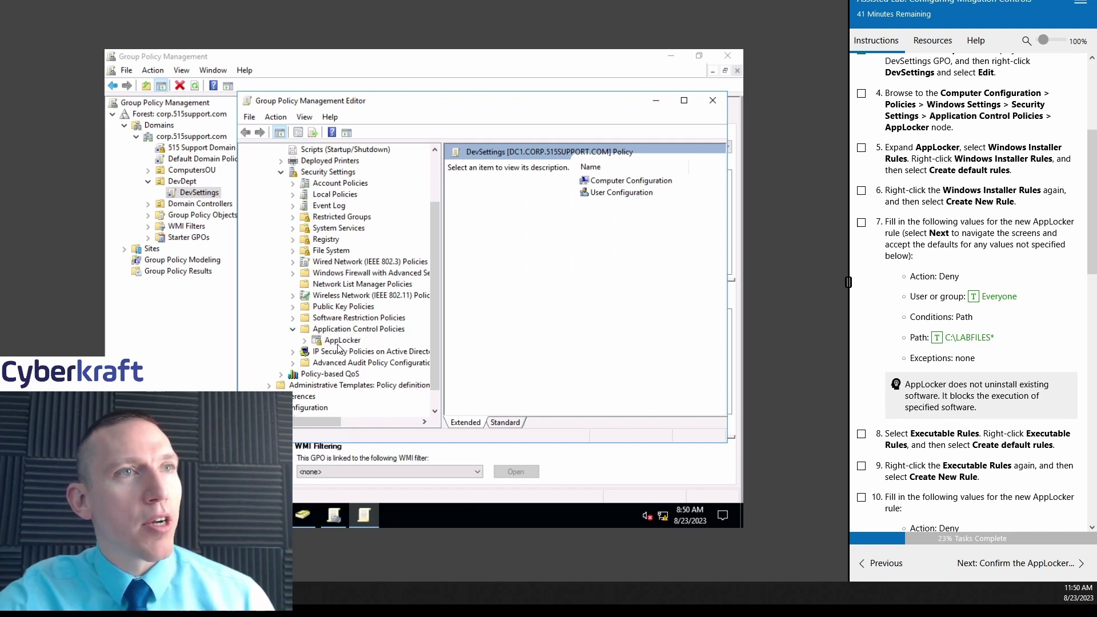
pyautogui.click(341, 341)
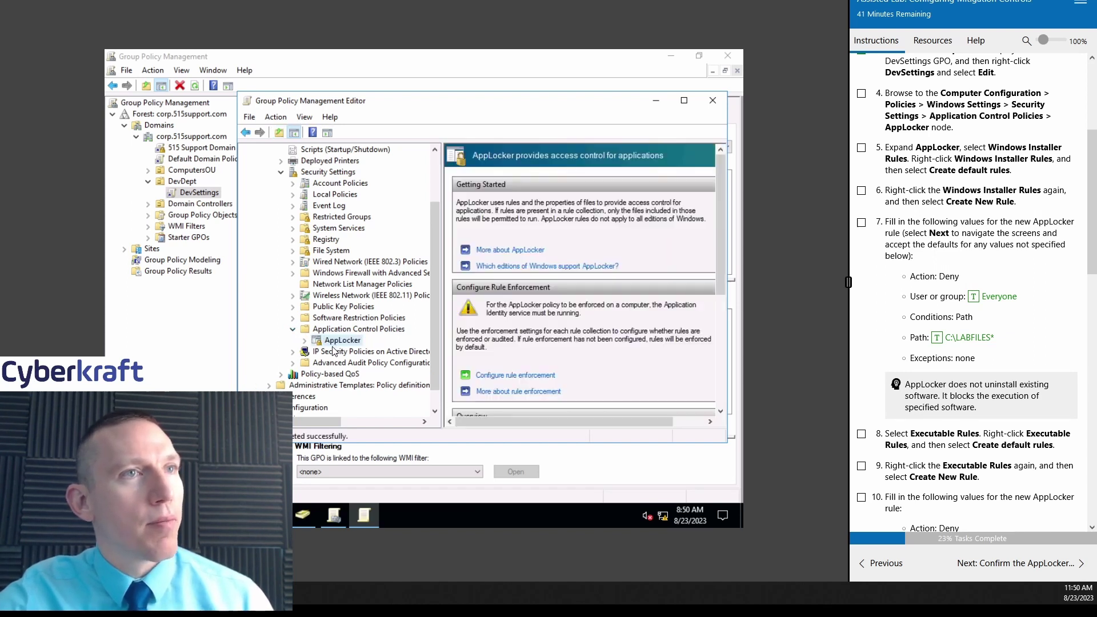
pyautogui.click(305, 342)
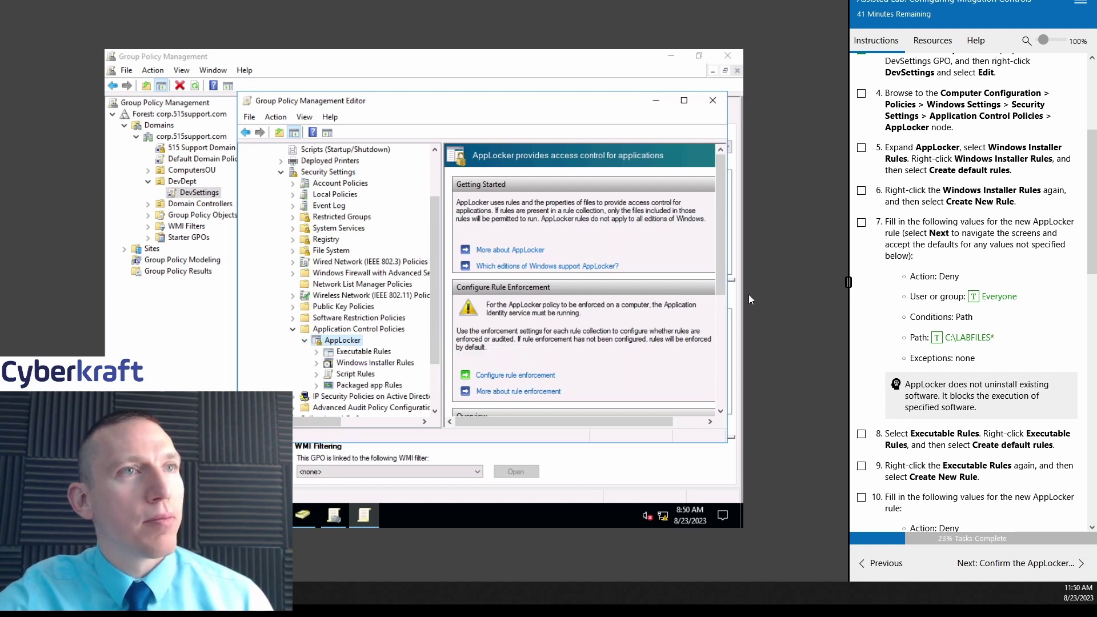
pyautogui.click(862, 94)
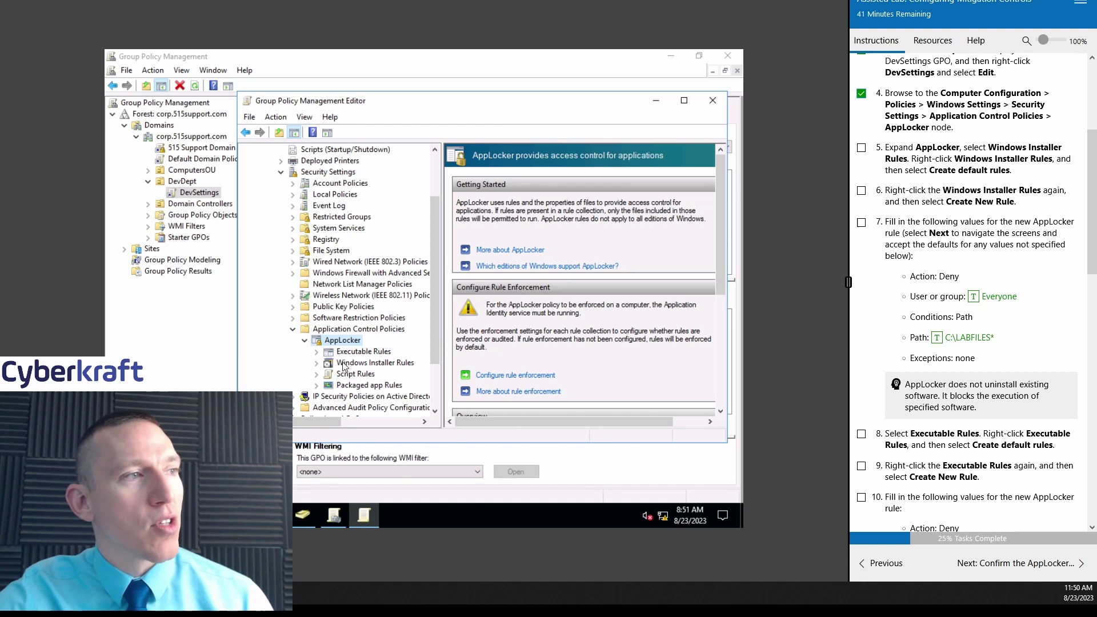
# - Create the default rules for Windows Installer Rules, mark the task complete, and reposition and widen the editor window
pyautogui.click(372, 364)
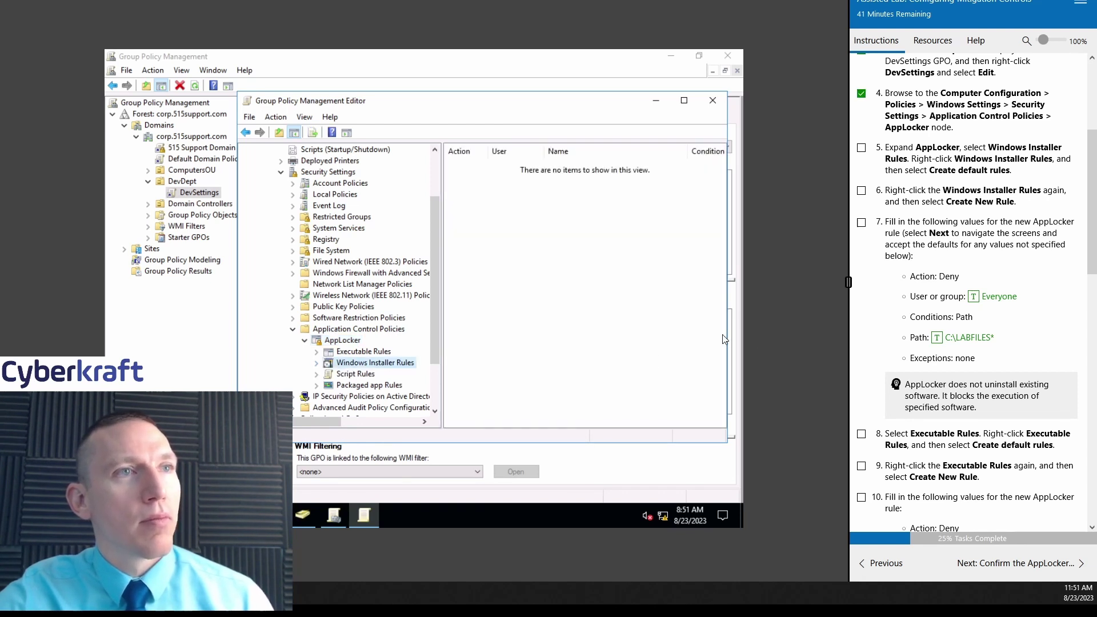
pyautogui.rightClick(486, 212)
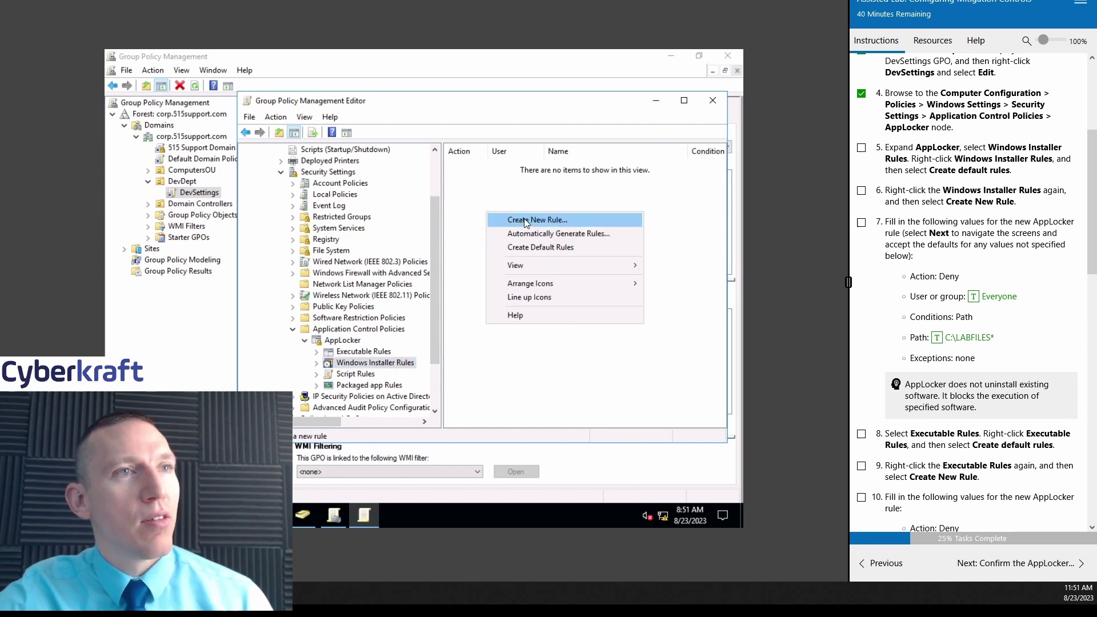
pyautogui.click(541, 247)
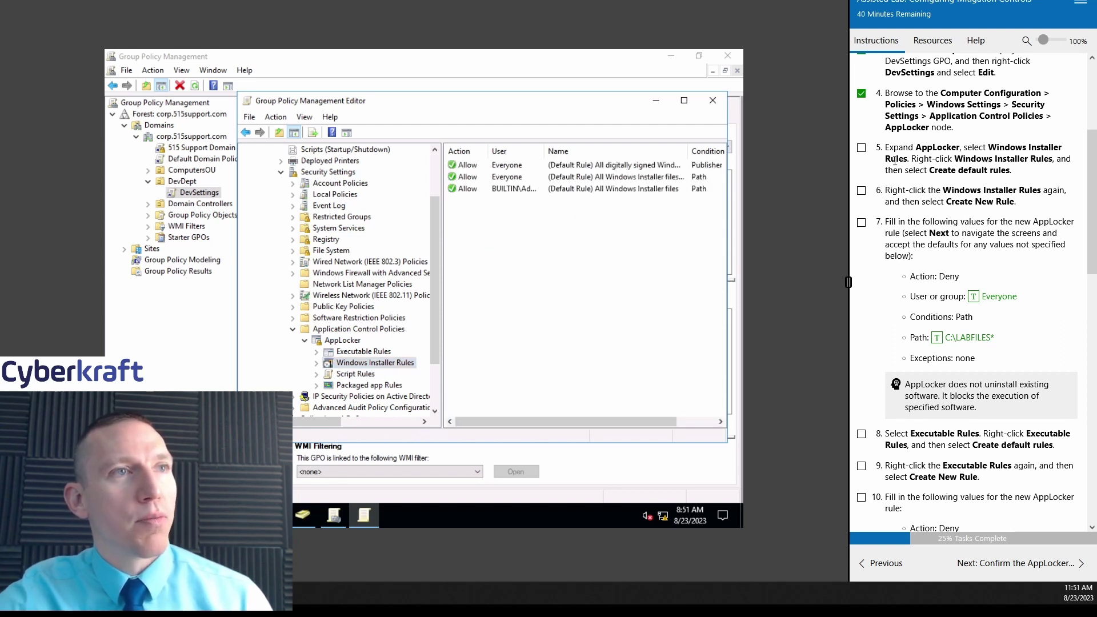
pyautogui.click(861, 150)
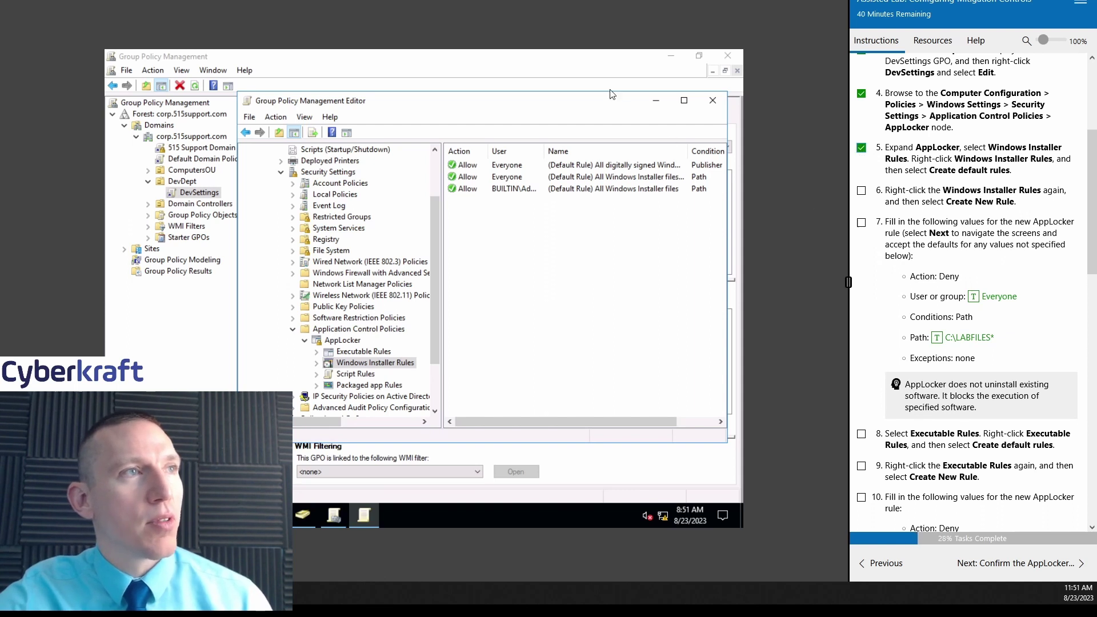
pyautogui.moveTo(610, 98); pyautogui.dragTo(549, 98)
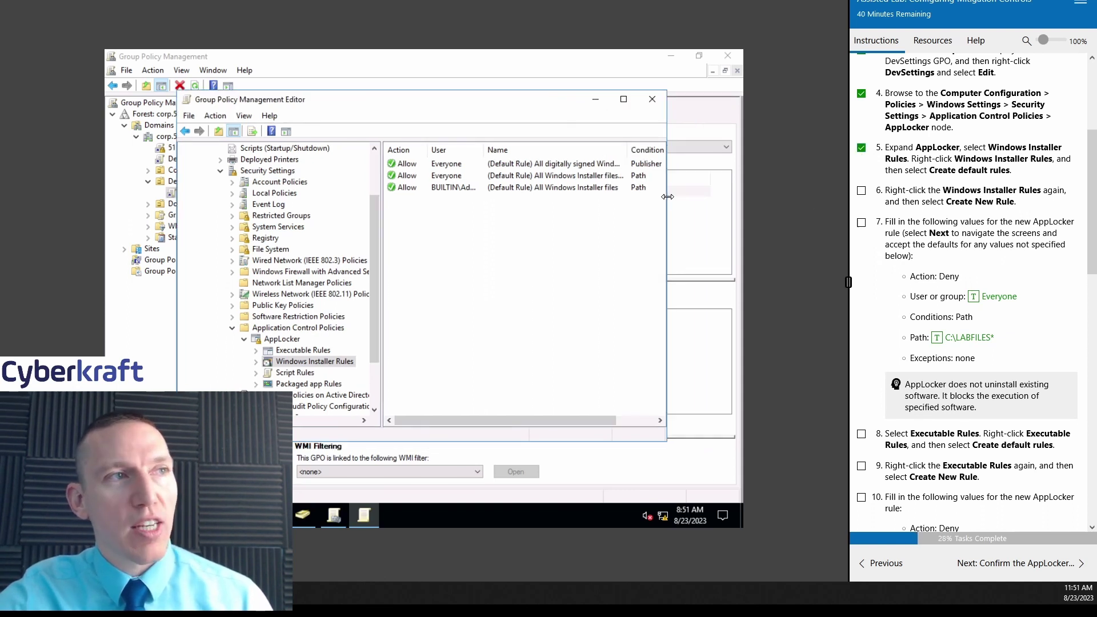
pyautogui.moveTo(668, 197); pyautogui.dragTo(709, 197)
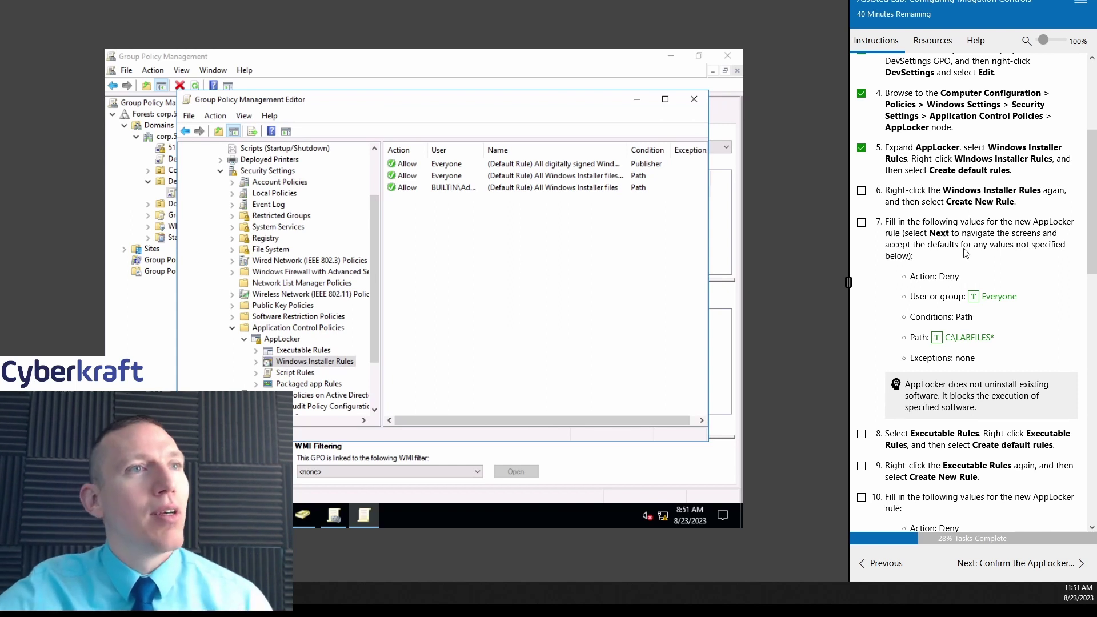
# - Start creating a new rule under Windows Installer Rules and mark that task complete
pyautogui.scroll(-1, 966, 253)
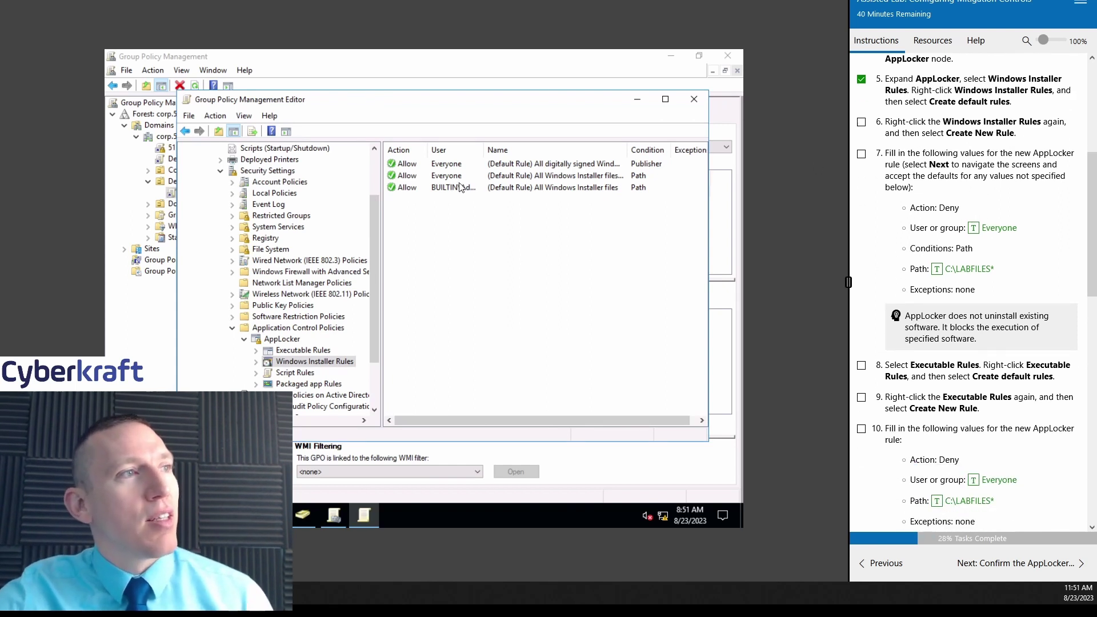
pyautogui.rightClick(314, 365)
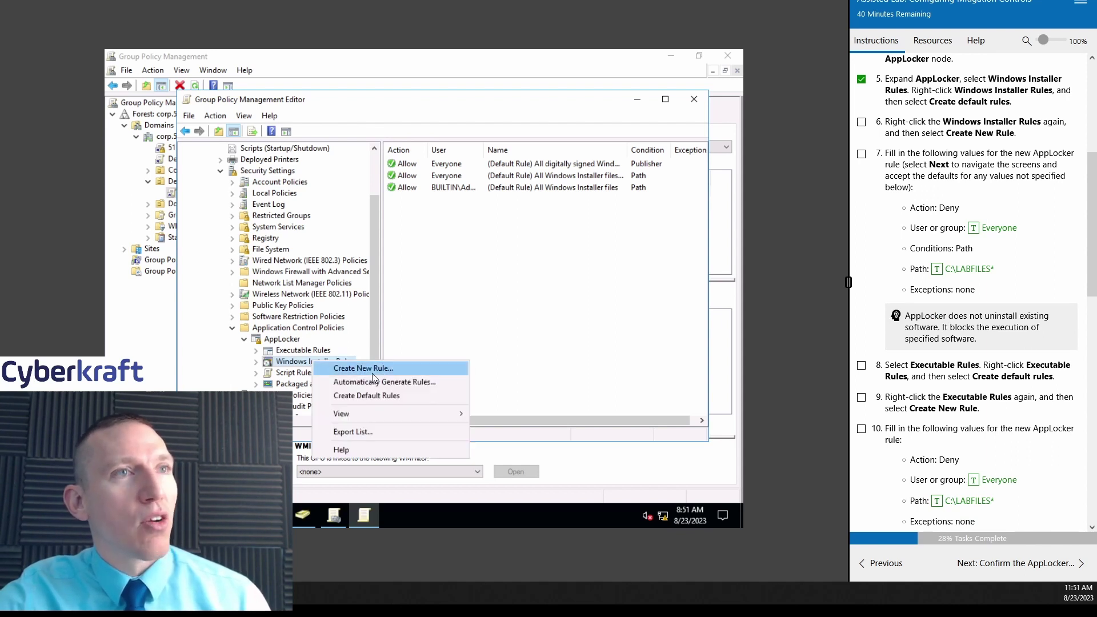
pyautogui.click(374, 374)
pyautogui.click(861, 123)
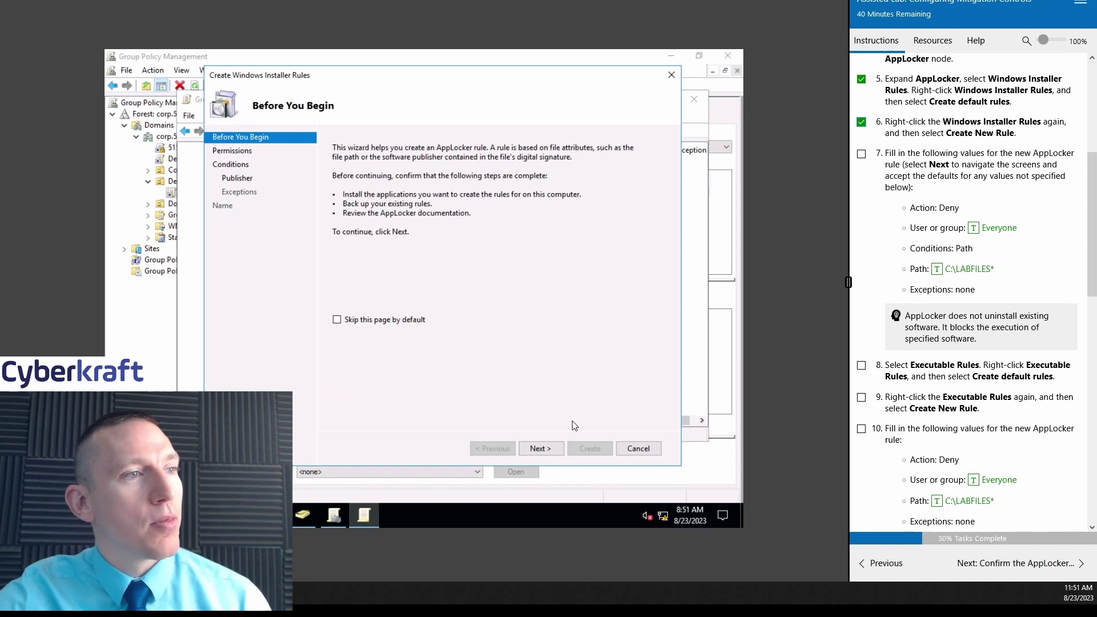
# - Keep the Allow action for Everyone in the new Windows Installer rule and set a Path condition of C:\LABFILES*
pyautogui.click(547, 450)
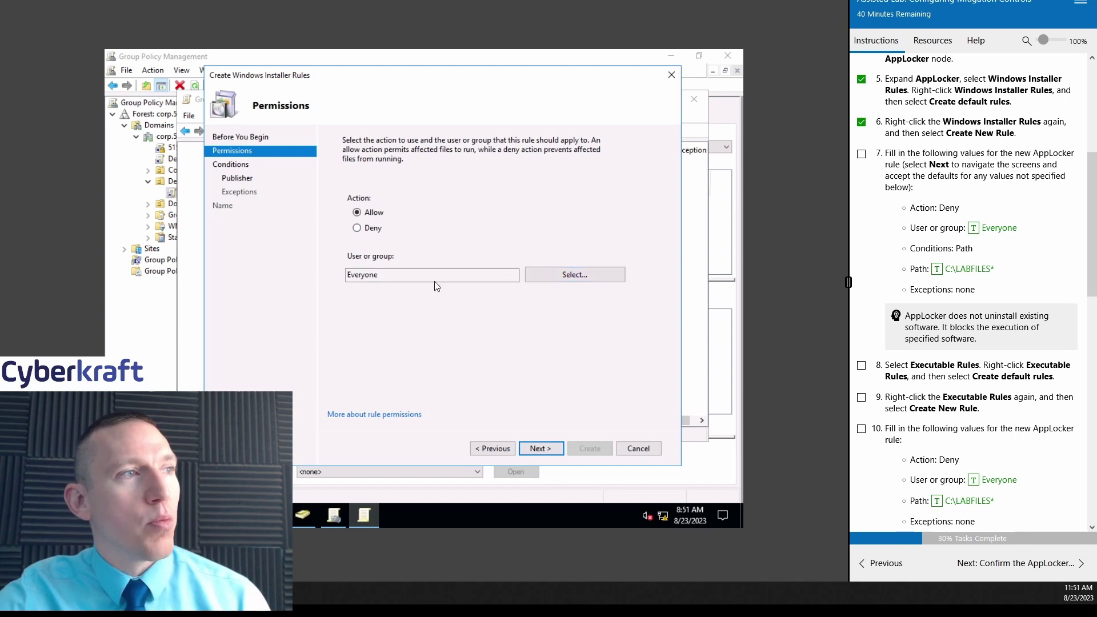
pyautogui.click(550, 448)
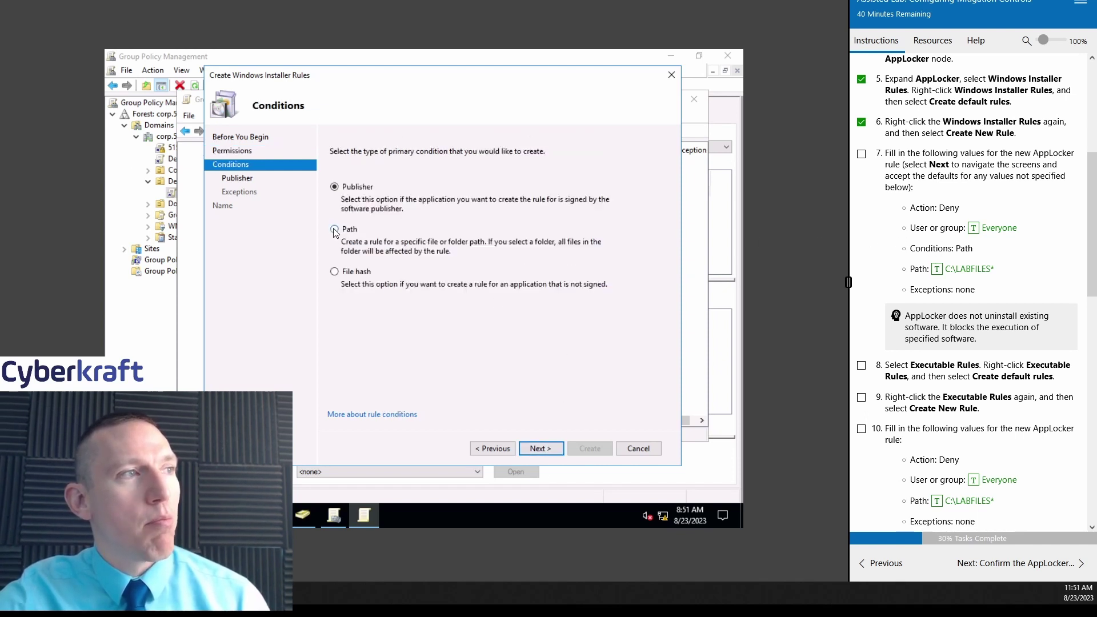
pyautogui.click(334, 230)
pyautogui.click(542, 449)
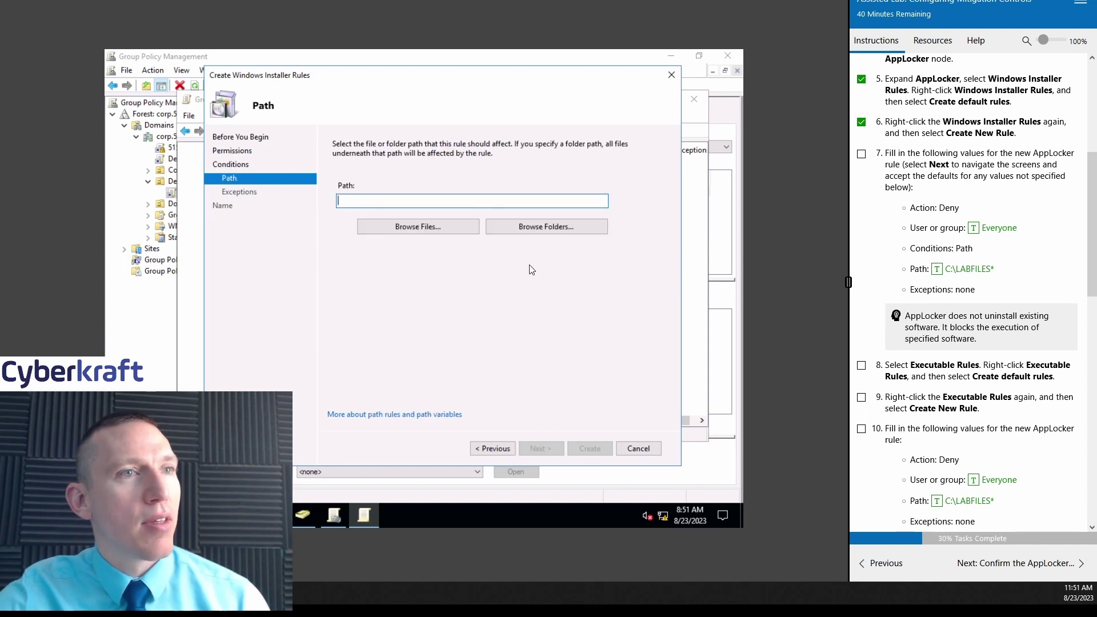
pyautogui.click(962, 274)
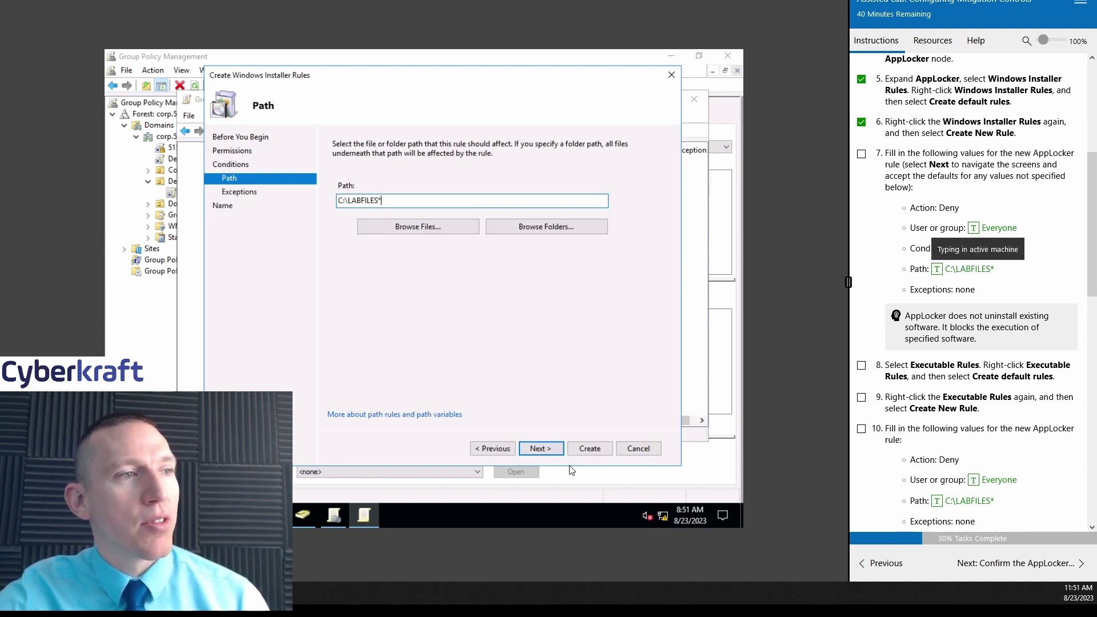
# - Create the Windows Installer rule without exceptions under its default name, marking the rule values task complete
pyautogui.click(542, 448)
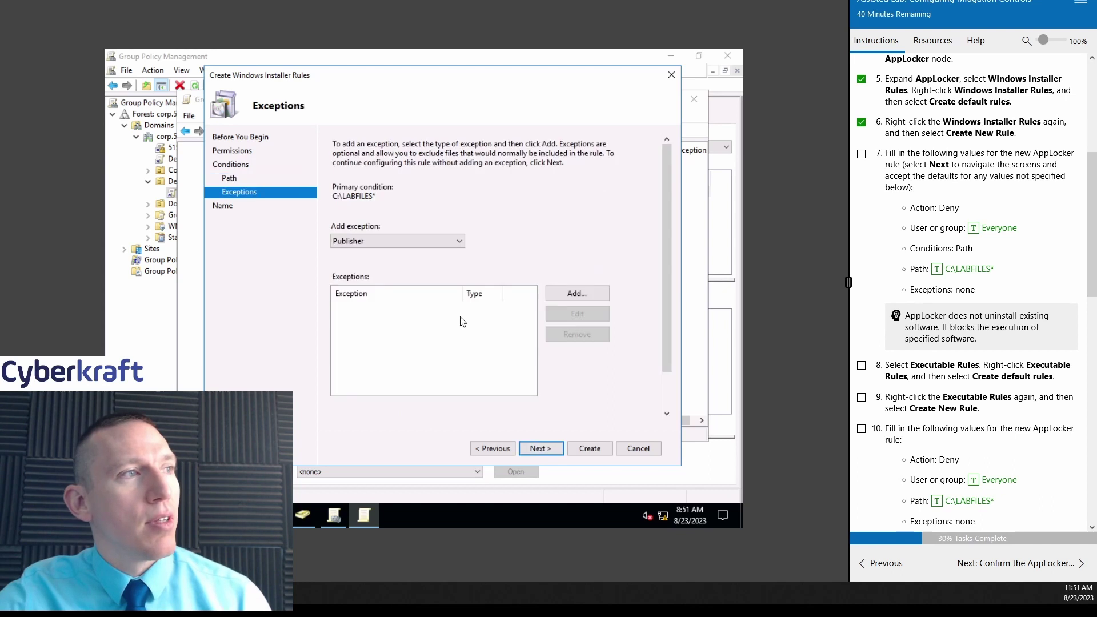
pyautogui.click(542, 451)
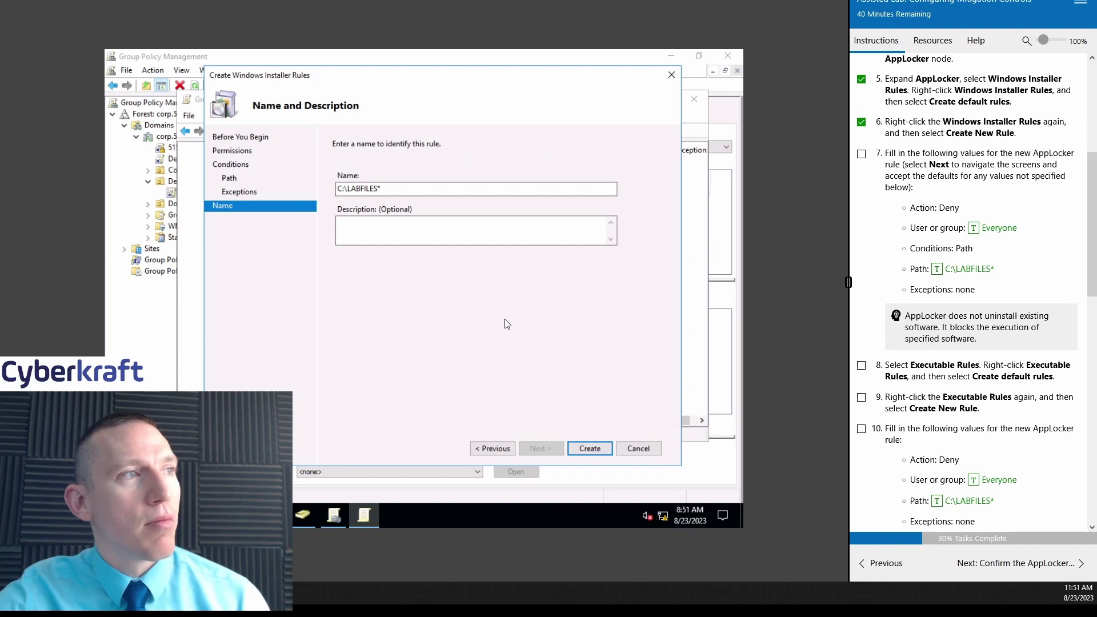
pyautogui.click(861, 154)
pyautogui.scroll(-1, 992, 320)
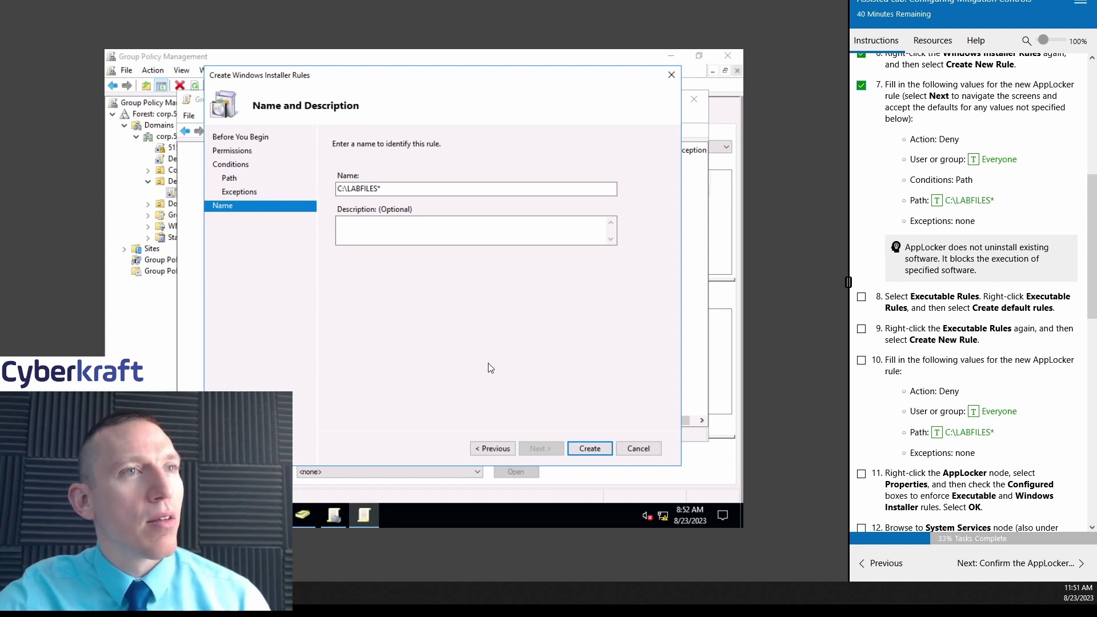
pyautogui.click(575, 451)
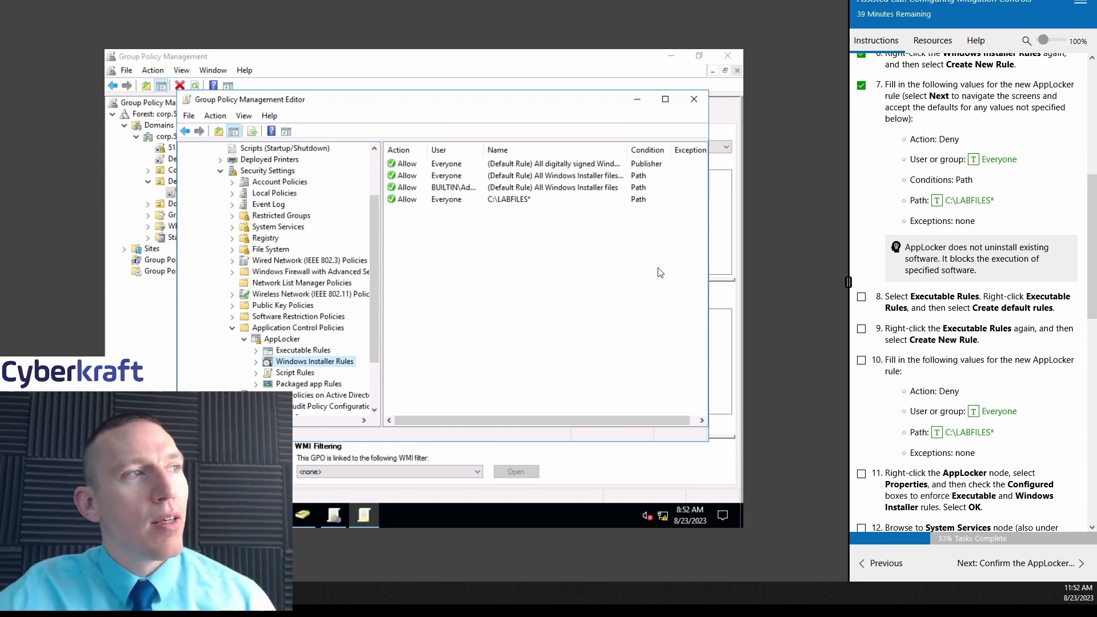
# - Create the default rules for Executable Rules and mark that task complete
pyautogui.click(300, 353)
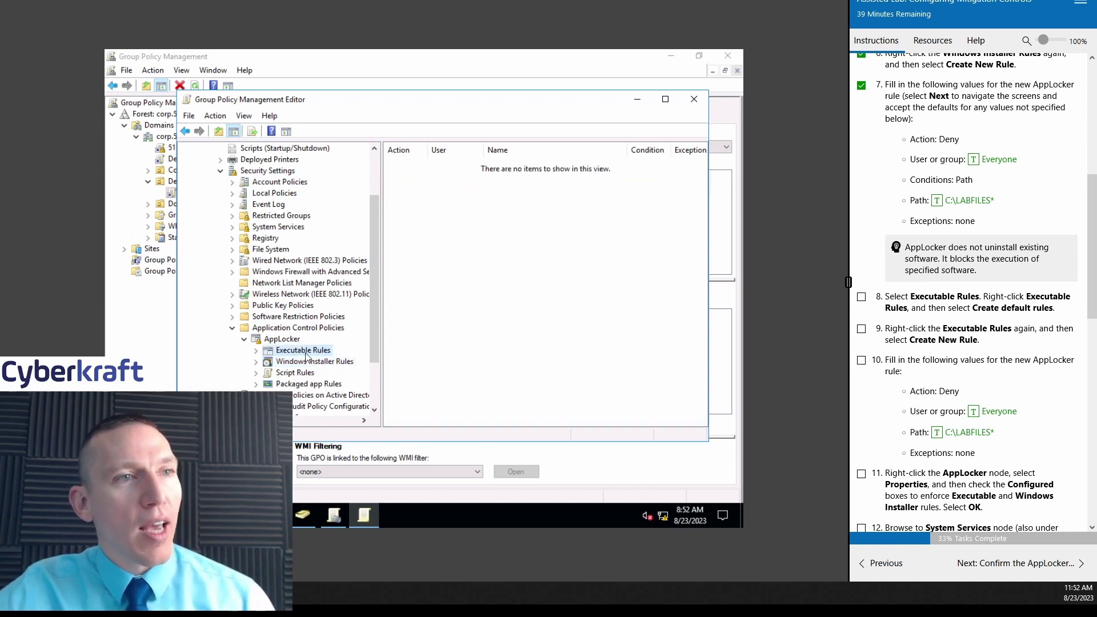
pyautogui.scroll(-2, 971, 260)
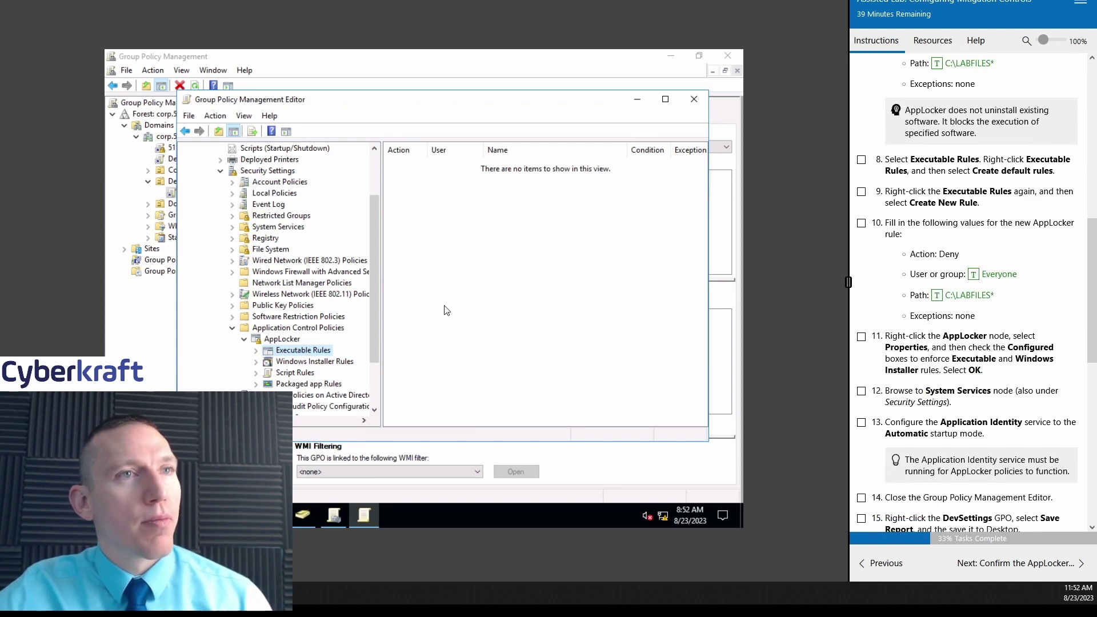
pyautogui.rightClick(291, 352)
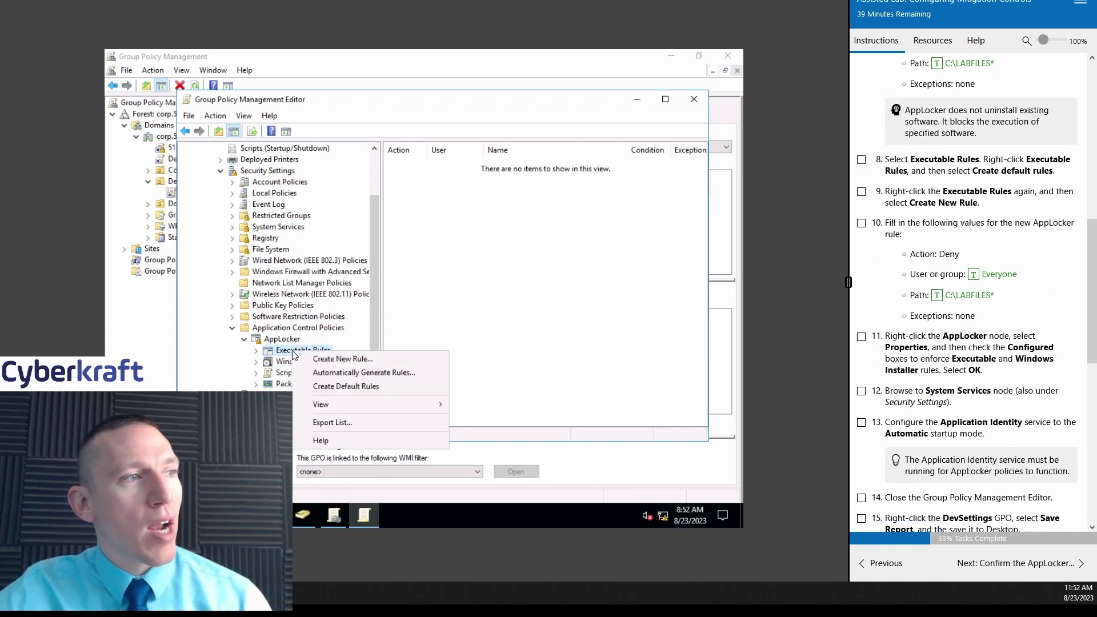
pyautogui.click(364, 389)
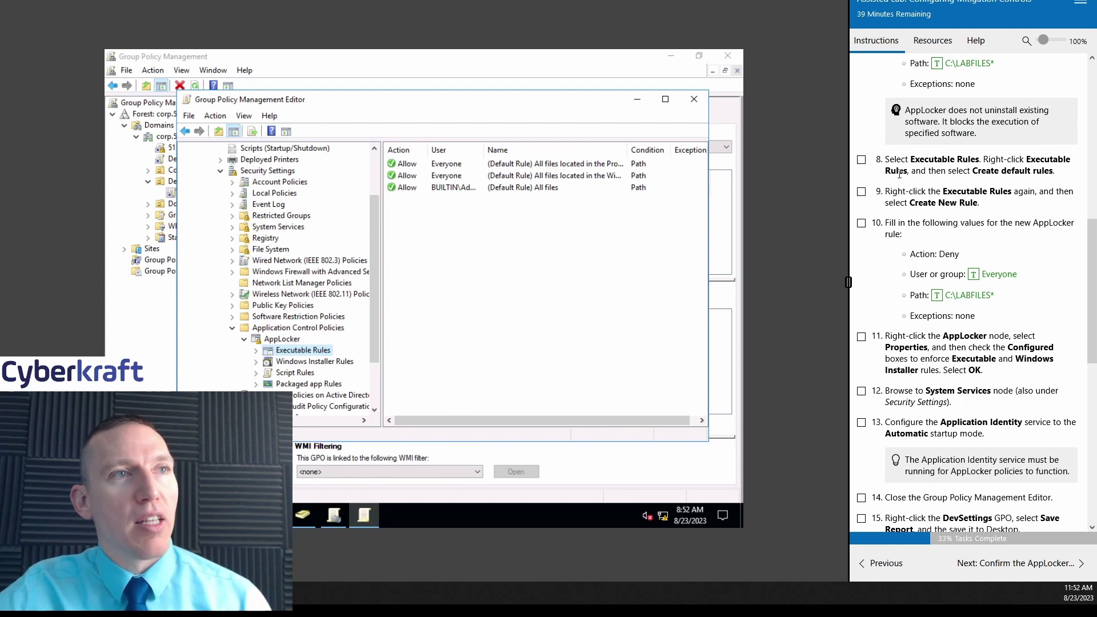
pyautogui.click(861, 163)
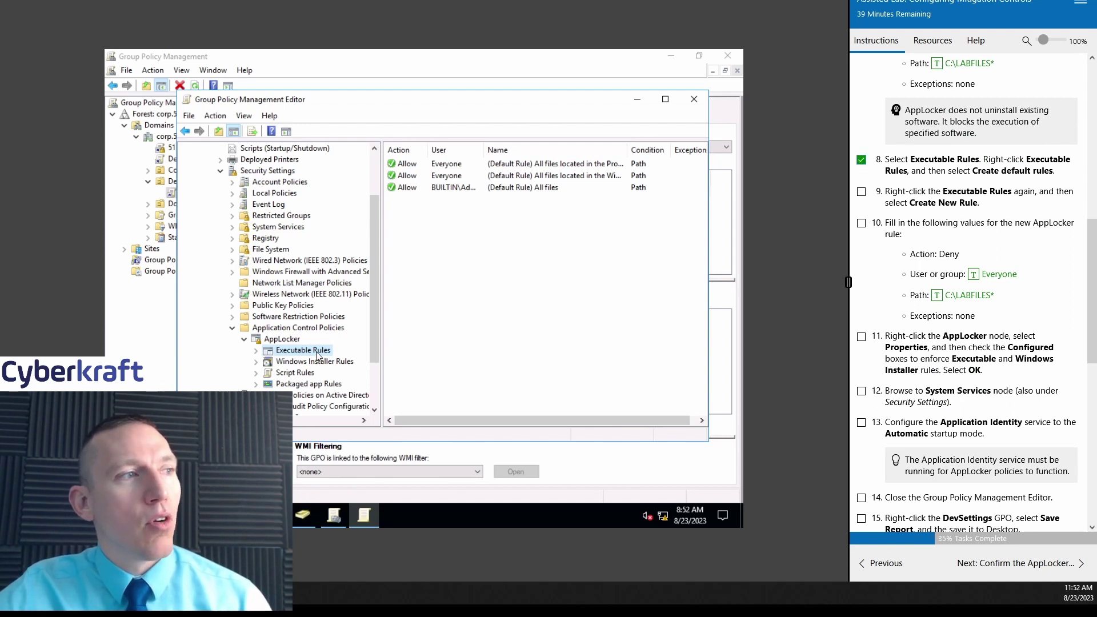
# - Start creating a new rule under Executable Rules and mark that task complete
pyautogui.rightClick(317, 352)
pyautogui.click(350, 359)
pyautogui.click(861, 191)
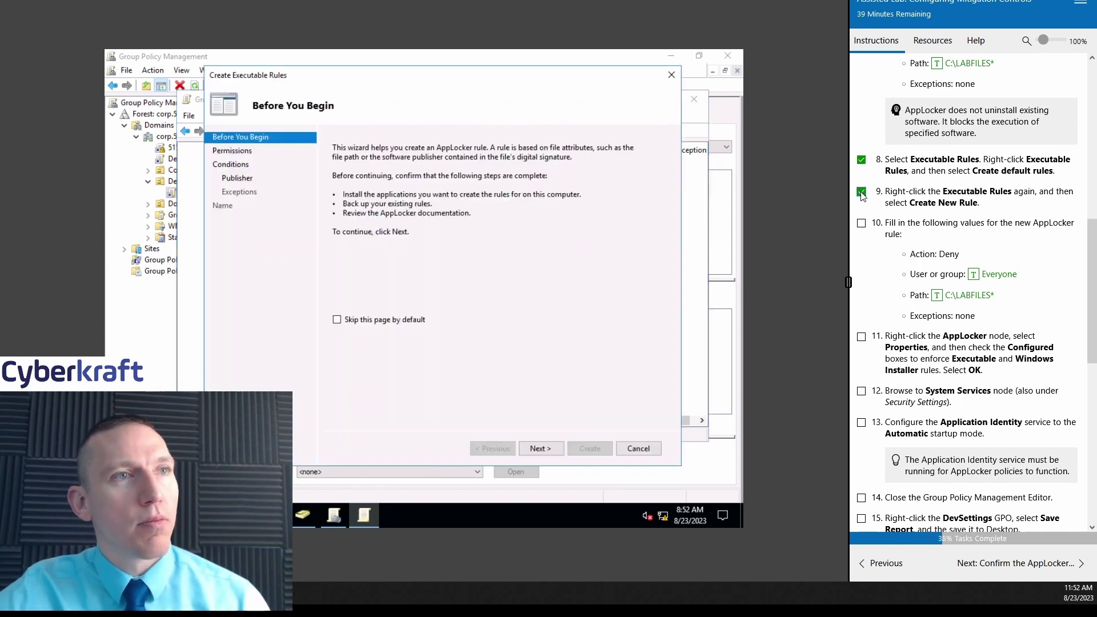
pyautogui.scroll(-3, 963, 323)
pyautogui.scroll(-3, 963, 323)
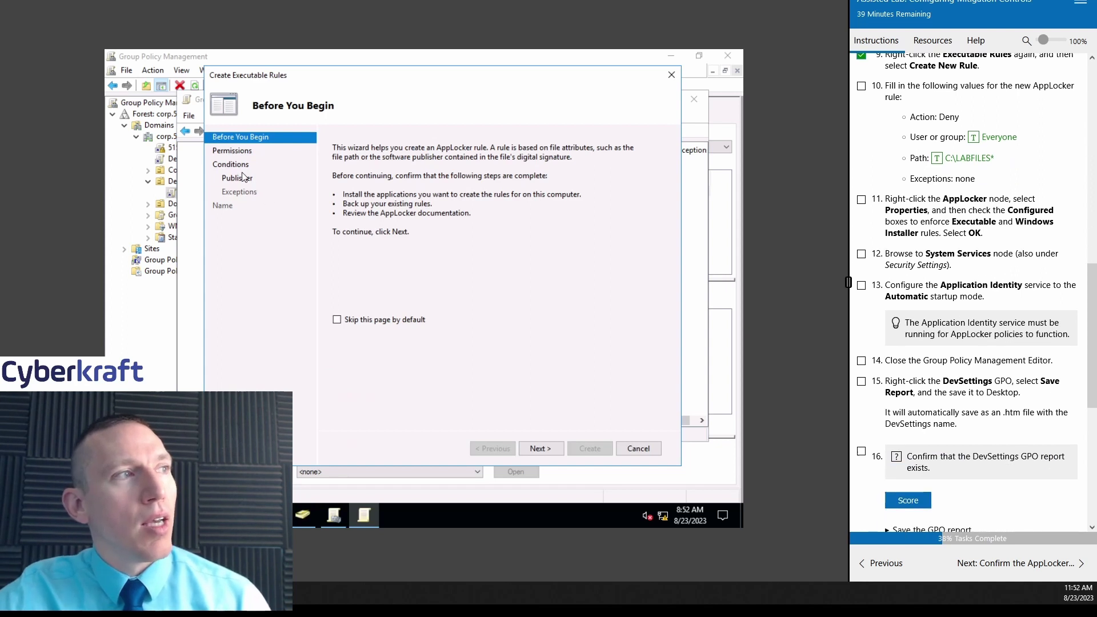
# - Set the new executable rule to Deny for Everyone with a Path condition of C:\LABFILES*
pyautogui.click(540, 448)
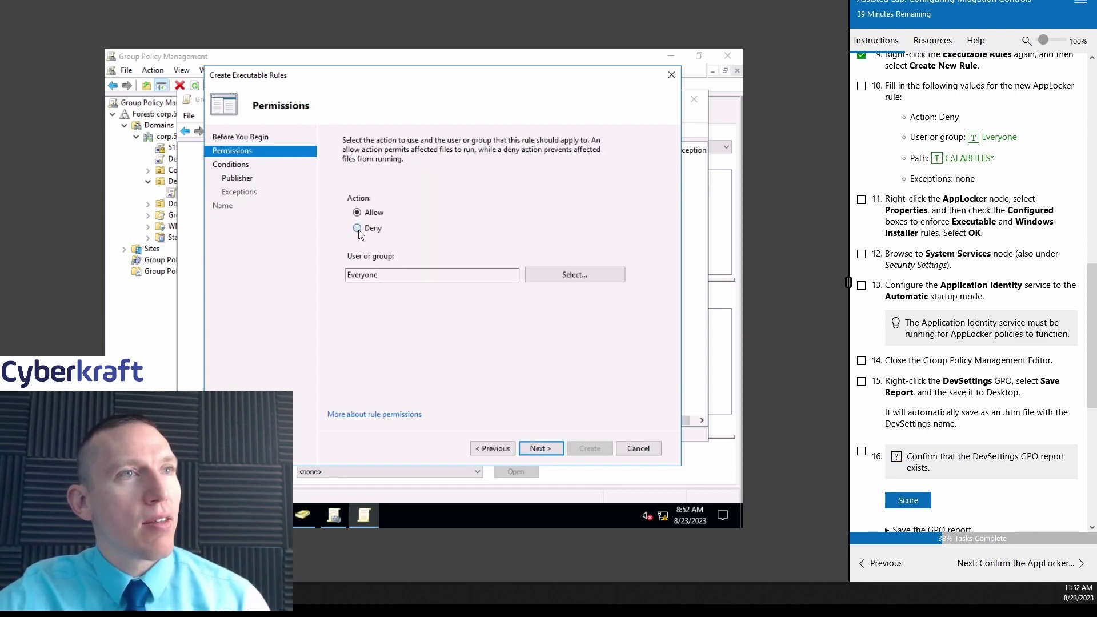
pyautogui.click(358, 229)
pyautogui.click(541, 448)
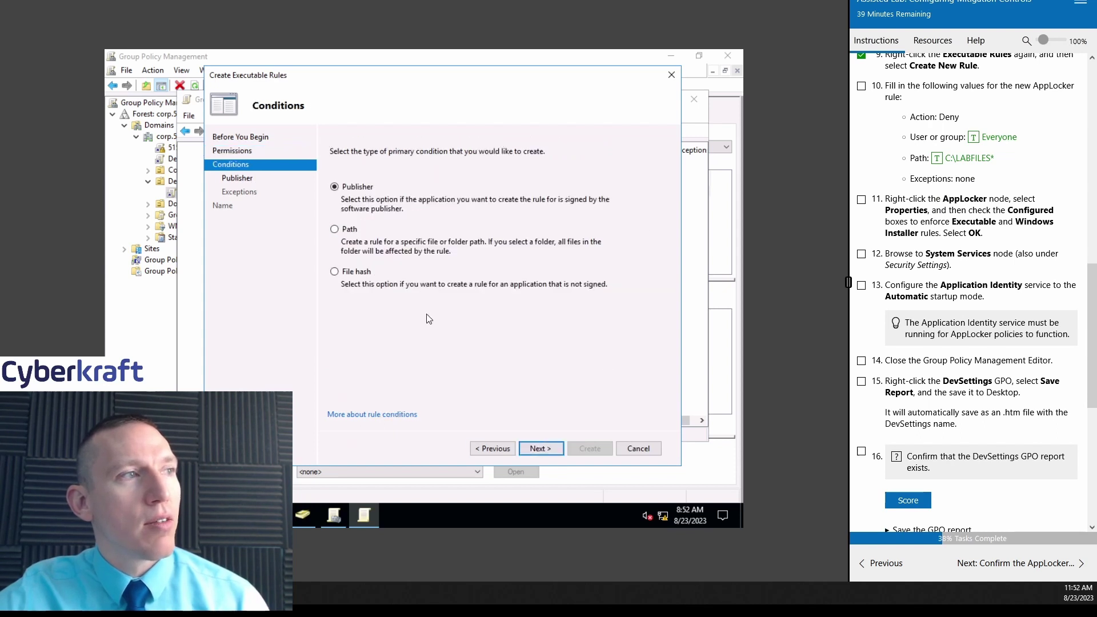
pyautogui.click(335, 231)
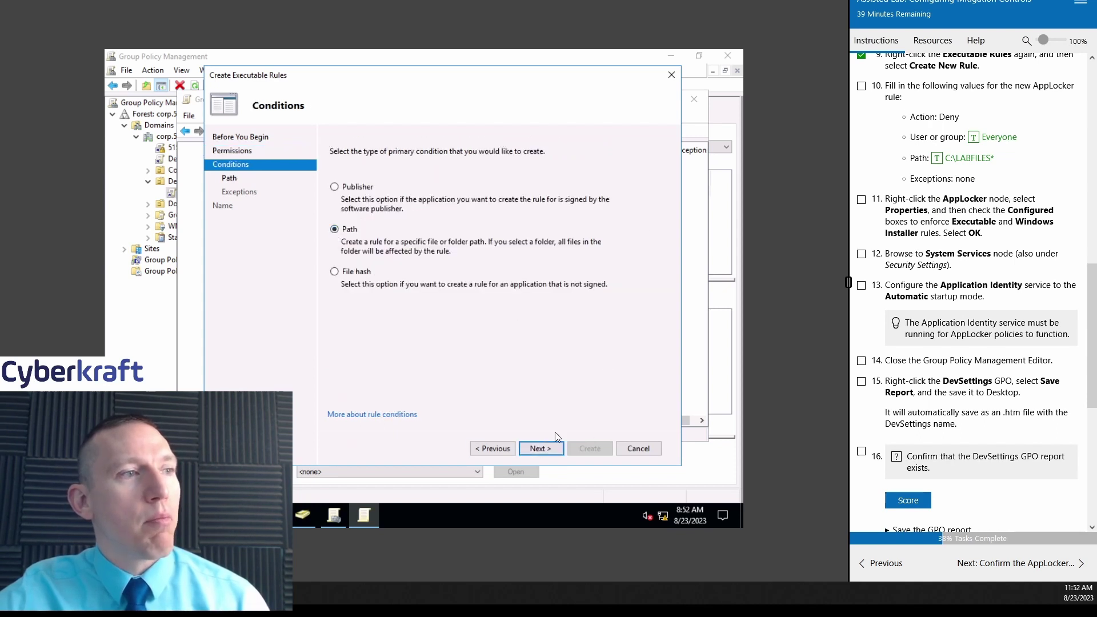
pyautogui.click(541, 449)
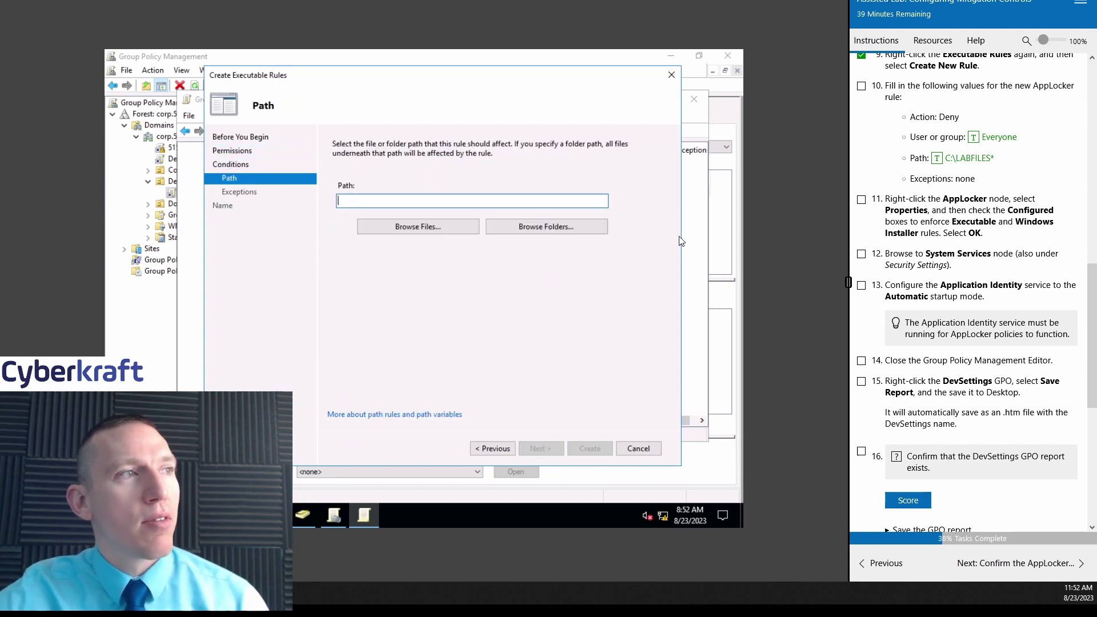
pyautogui.click(975, 160)
# - Create the executable rule without exceptions under its default name and mark the rule values task complete
pyautogui.click(544, 449)
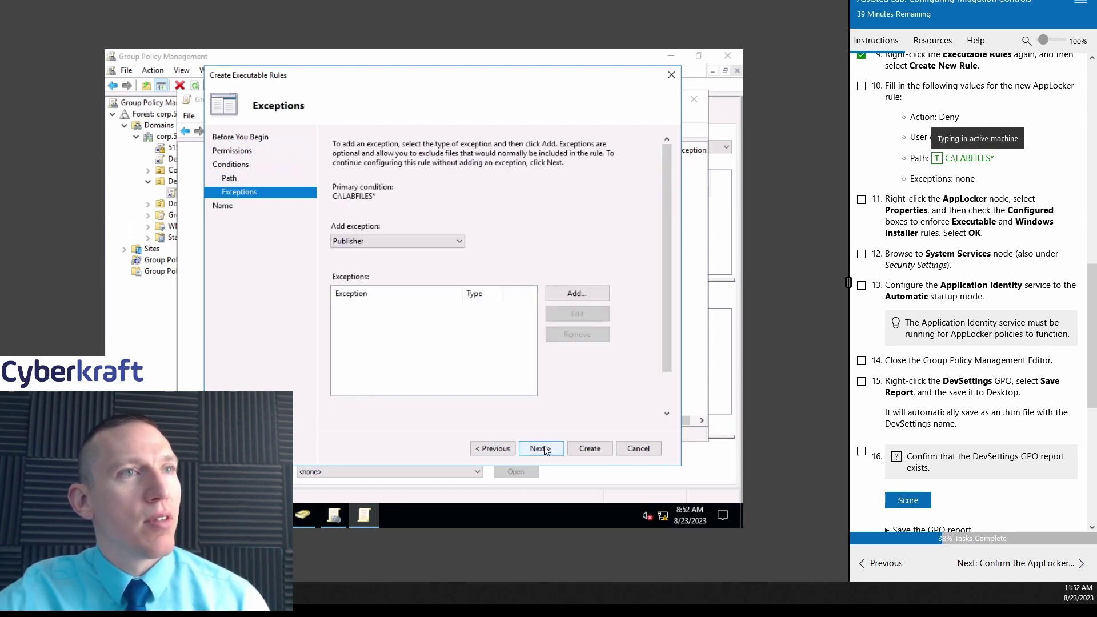
pyautogui.click(546, 447)
pyautogui.click(591, 449)
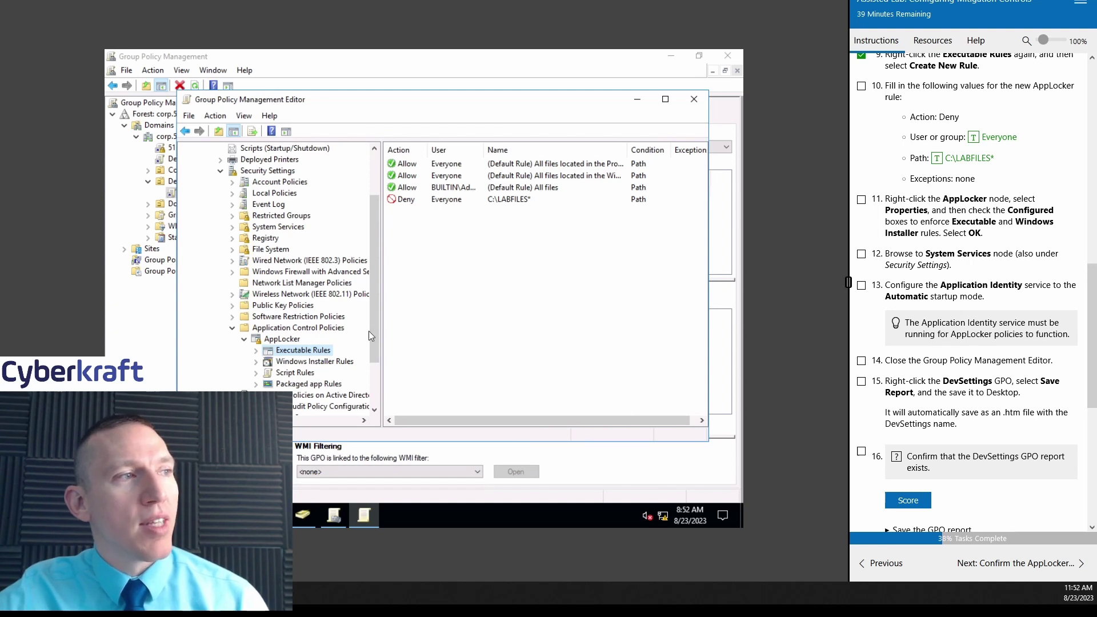
pyautogui.click(862, 86)
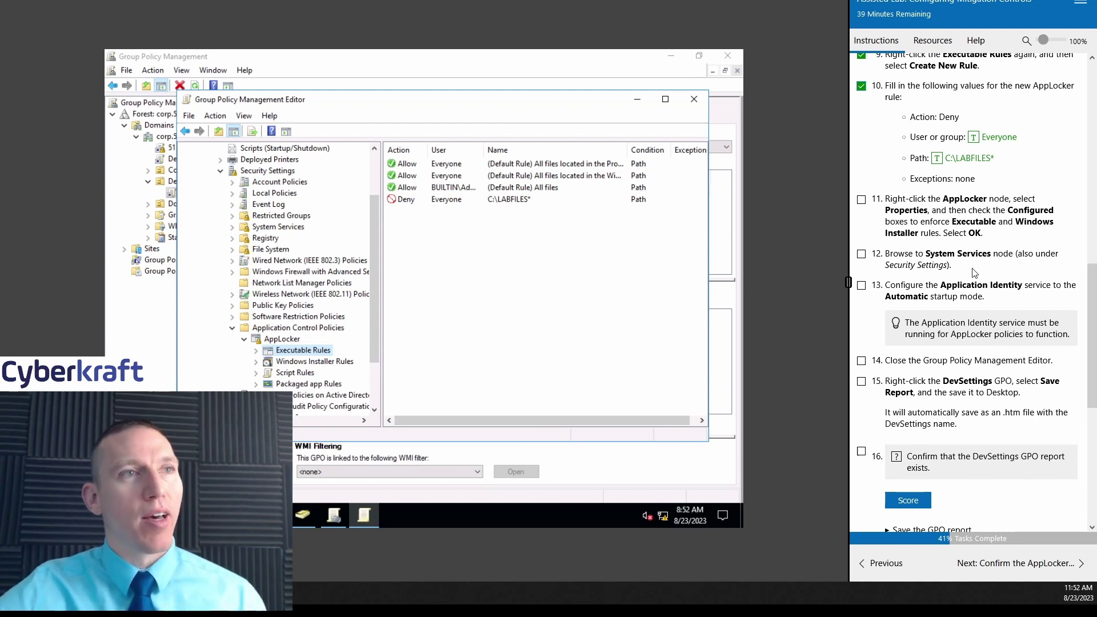
# - Mark the rule enforcement task complete and bring up the properties of the AppLocker node
pyautogui.click(862, 200)
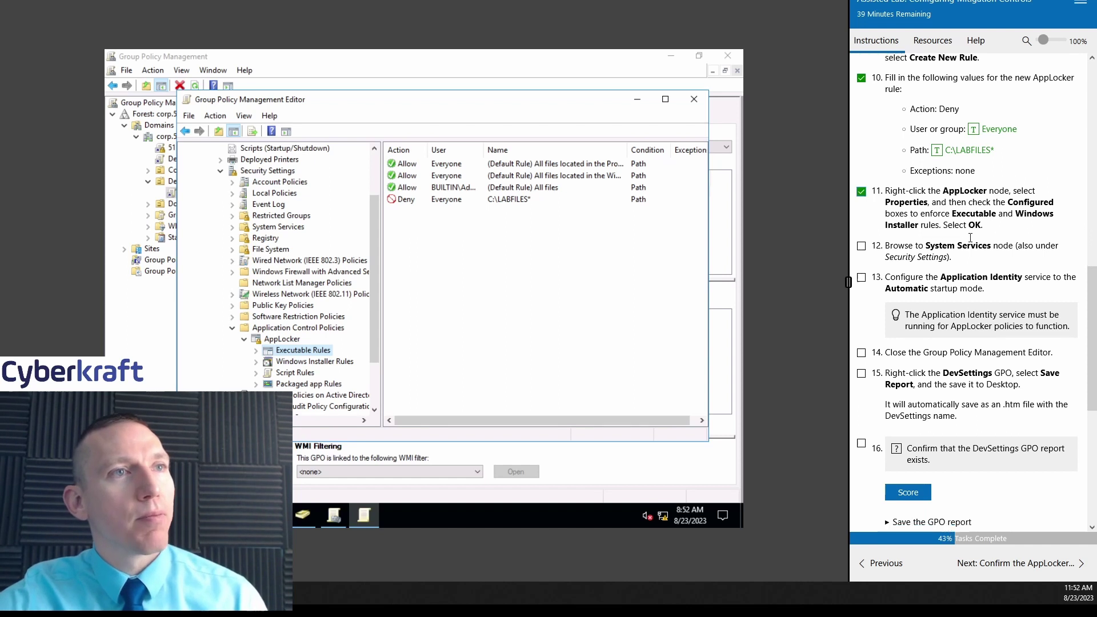
pyautogui.scroll(-3, 975, 268)
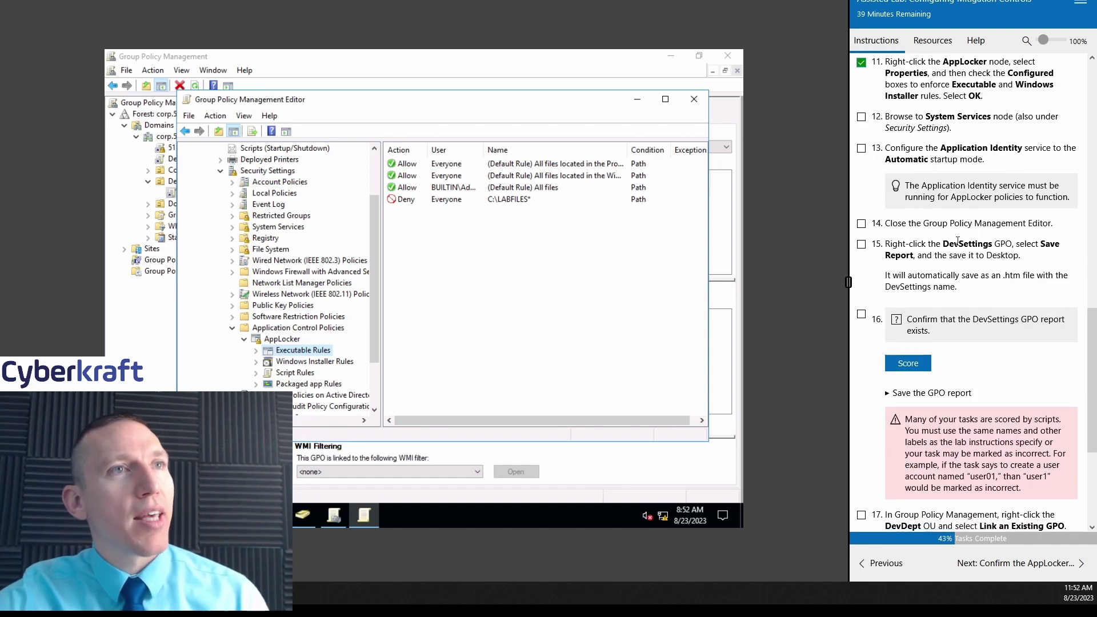
pyautogui.click(289, 341)
pyautogui.rightClick(289, 341)
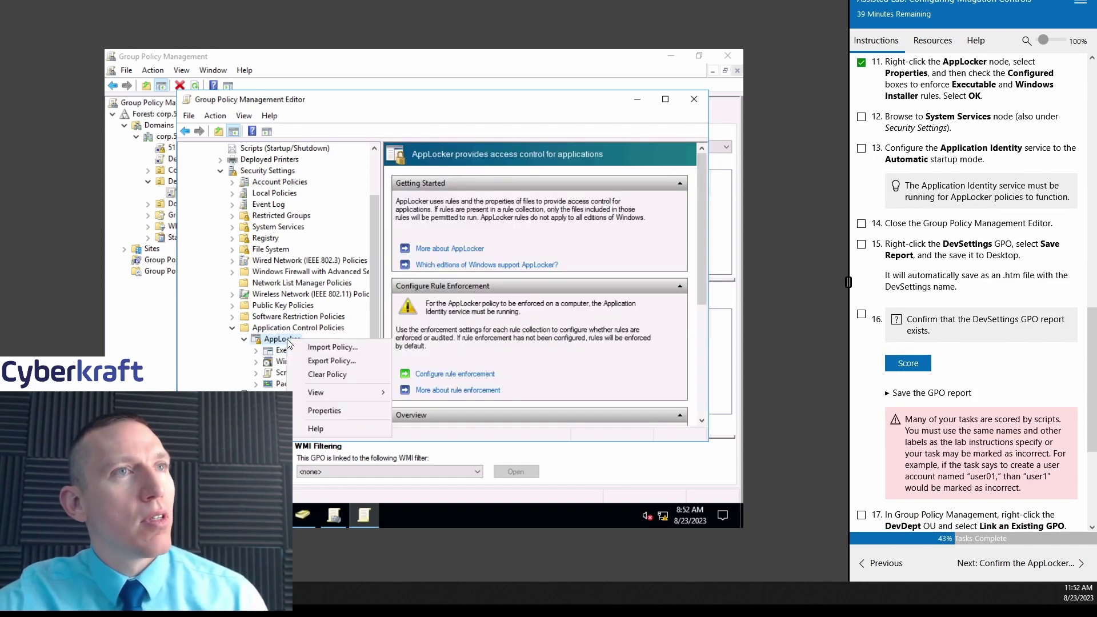
pyautogui.click(335, 408)
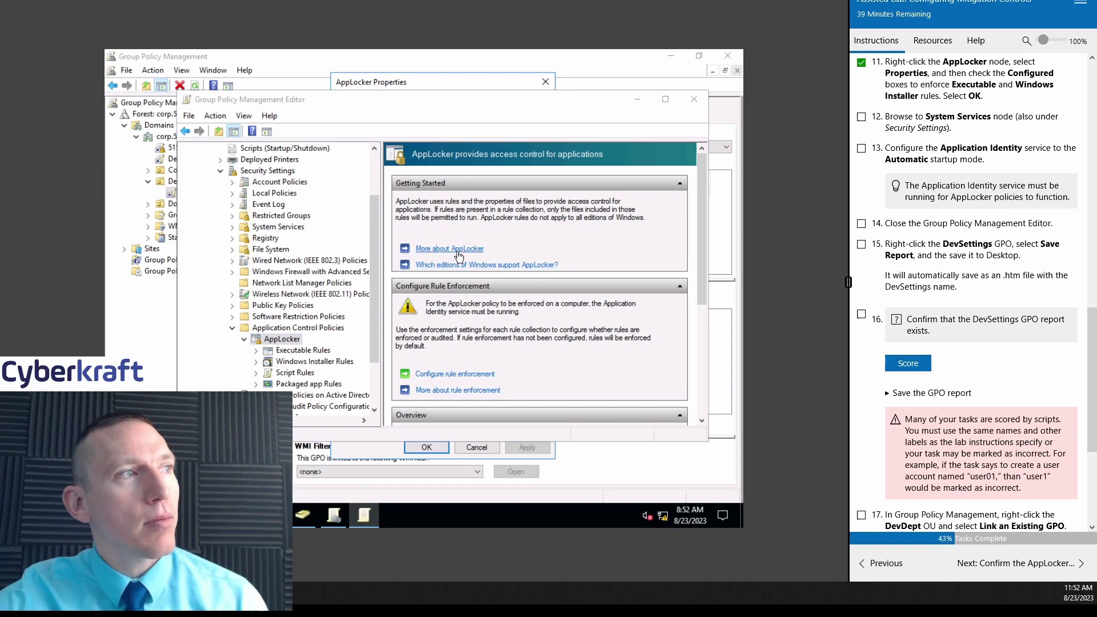
pyautogui.click(417, 82)
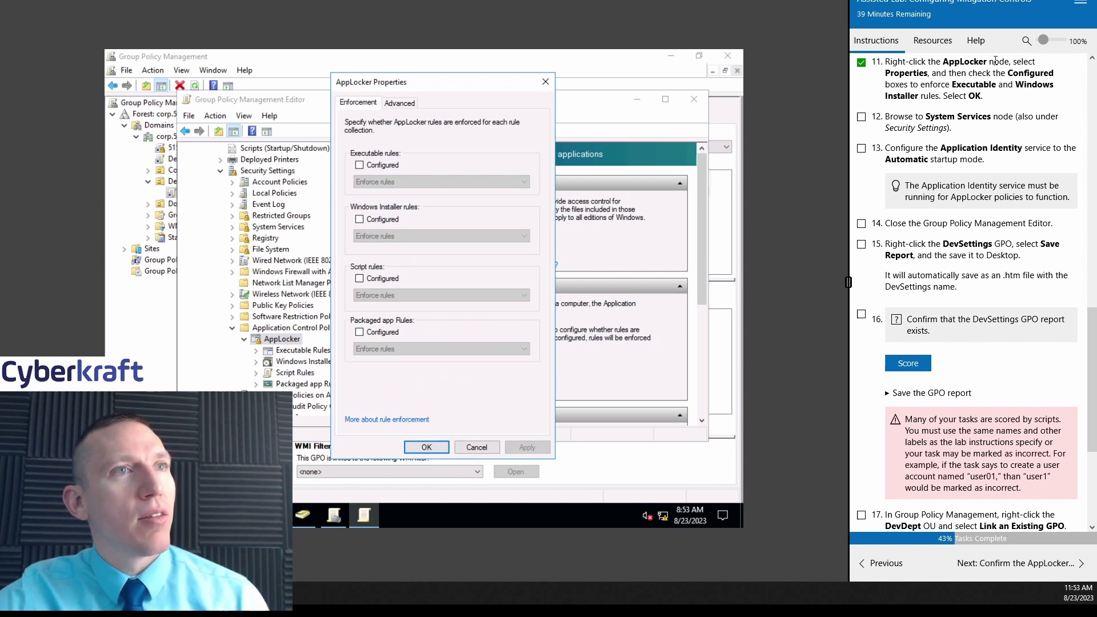
# - Set Executable rules and Windows Installer rules to Configured with Enforce rules, and apply the AppLocker properties
pyautogui.click(359, 165)
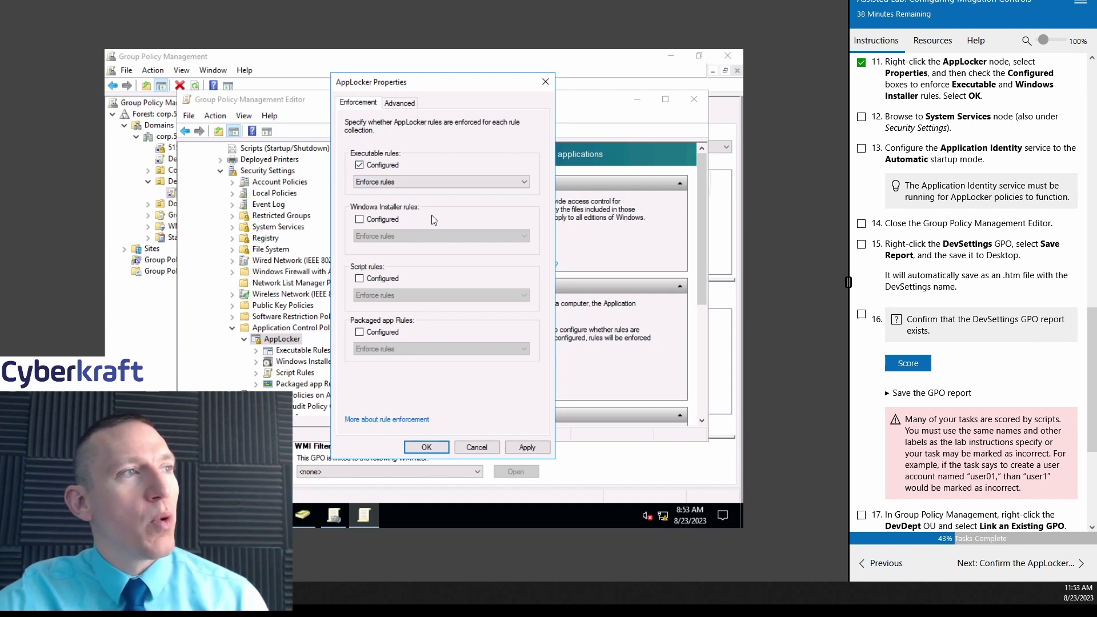
pyautogui.click(360, 166)
pyautogui.click(362, 220)
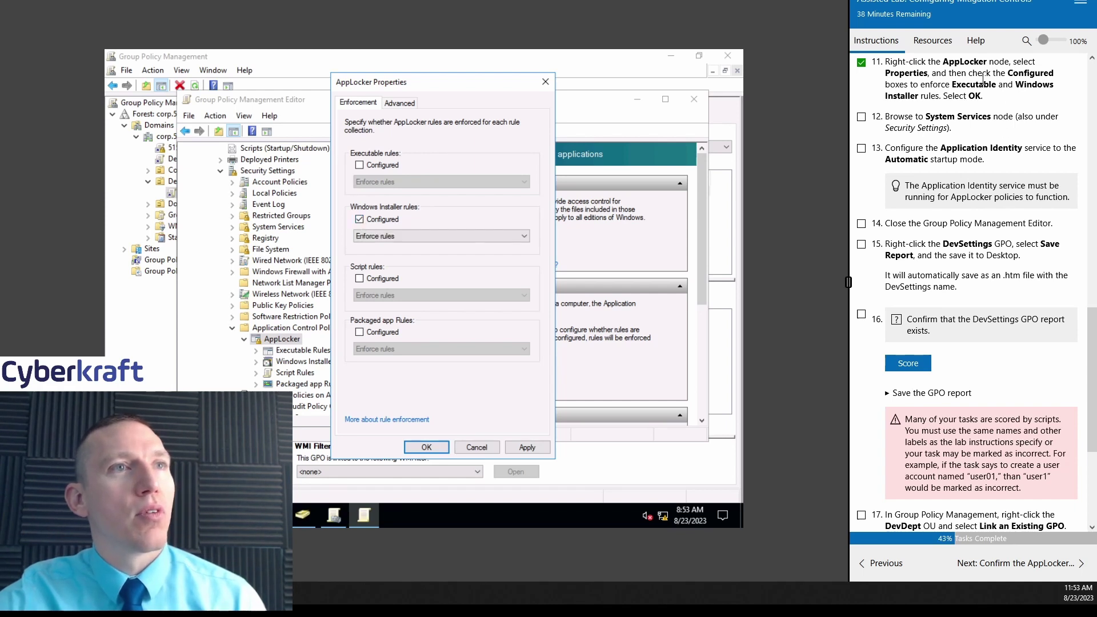
pyautogui.click(359, 165)
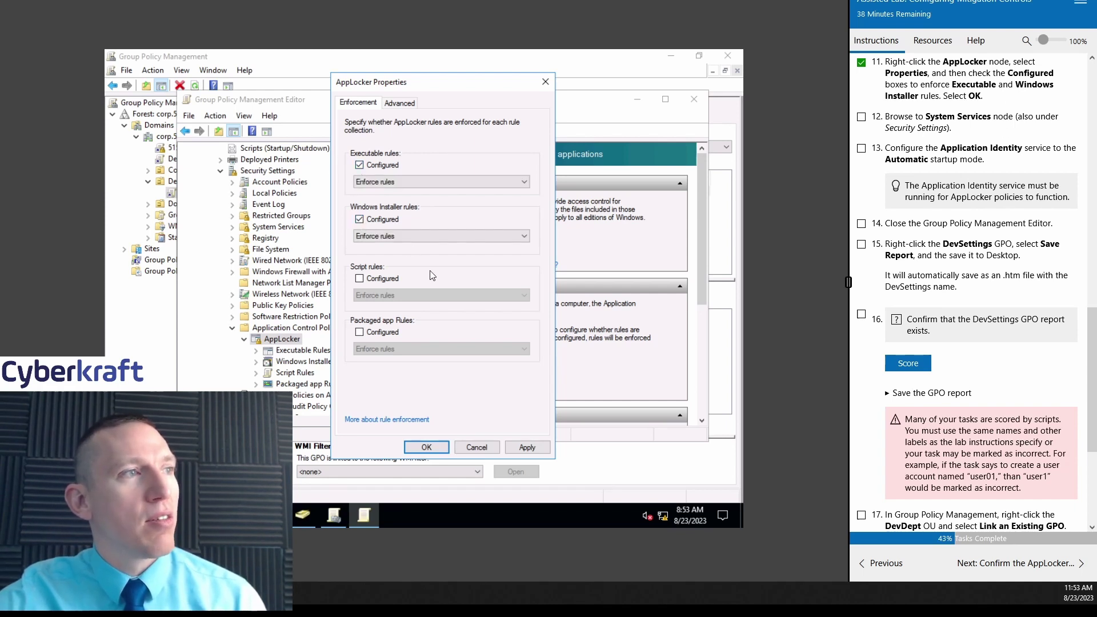
pyautogui.click(427, 447)
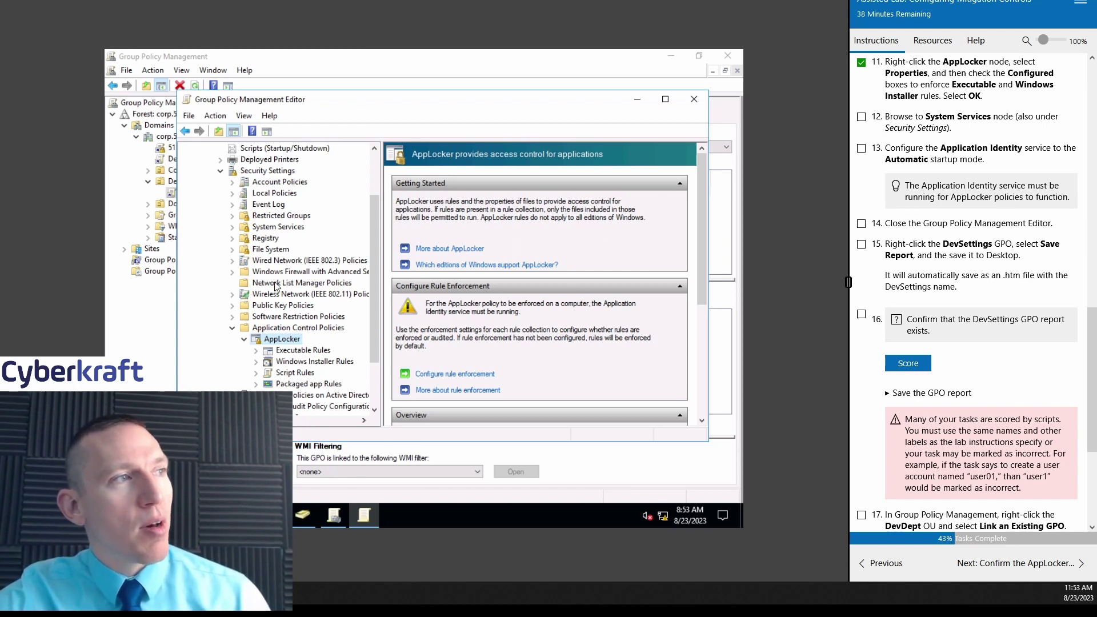
# - In System Services, define the Application Identity service with Automatic startup mode and apply it, marking the browse to System Services task complete
pyautogui.click(267, 228)
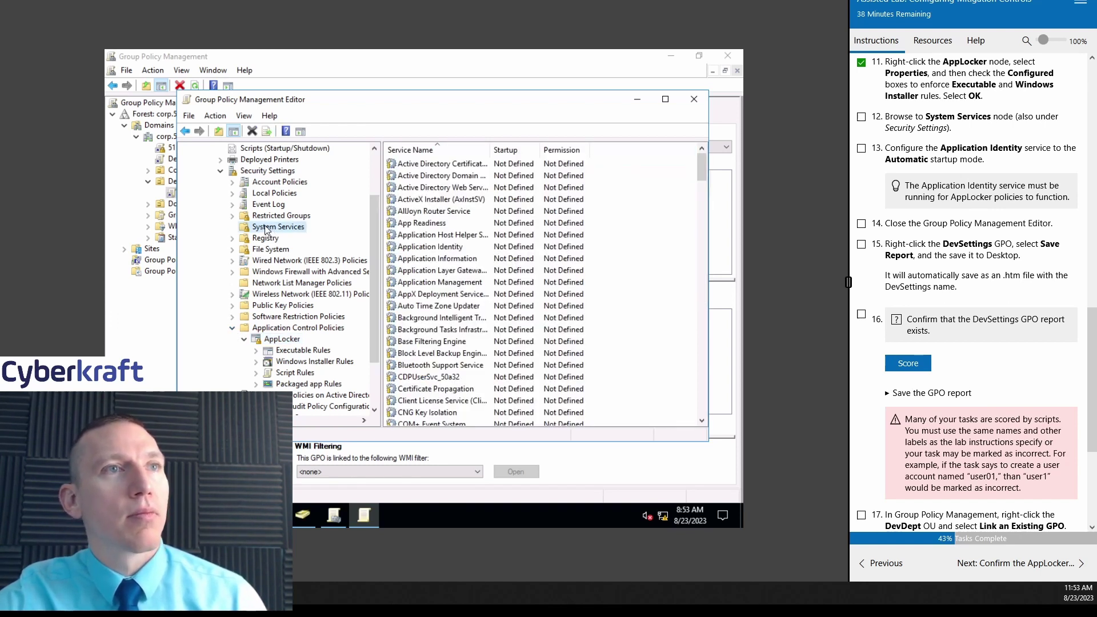
pyautogui.click(861, 117)
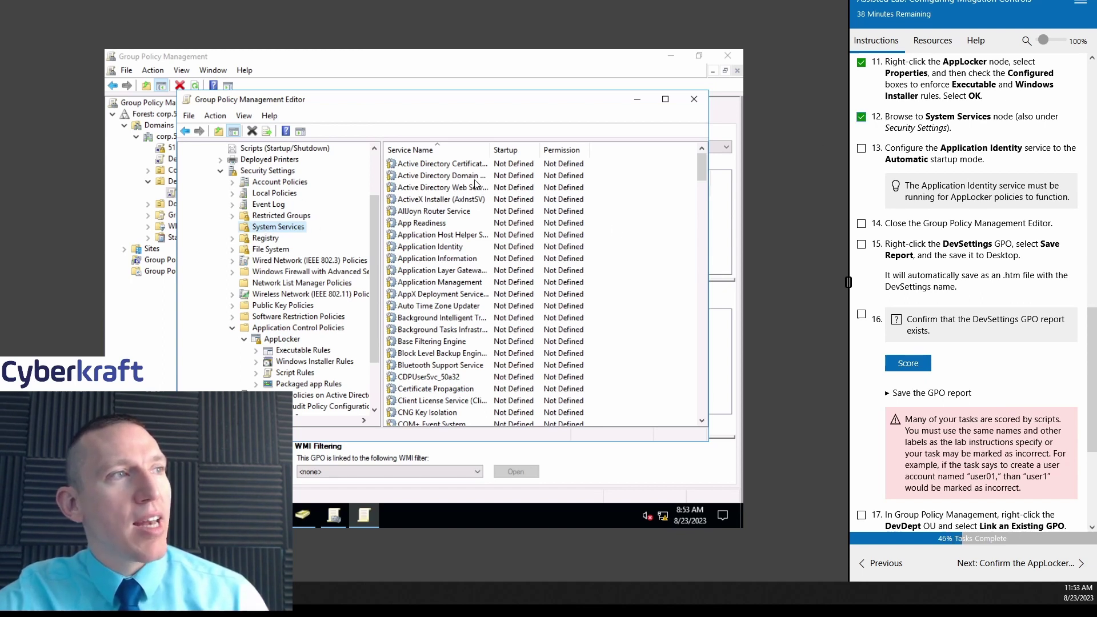
pyautogui.click(446, 248)
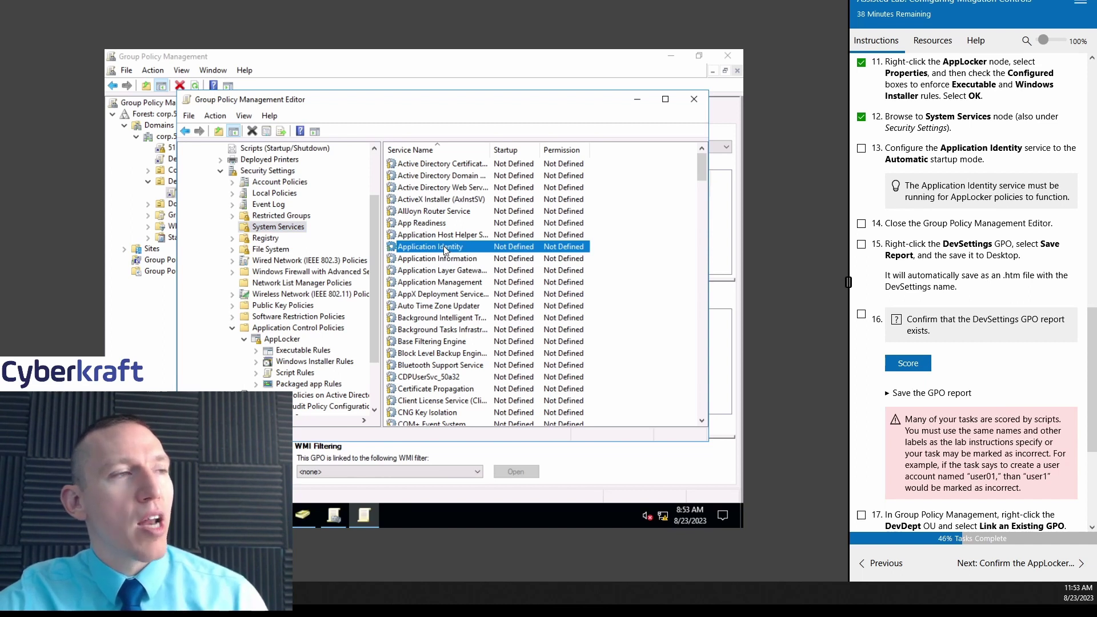
pyautogui.rightClick(443, 246)
pyautogui.click(478, 253)
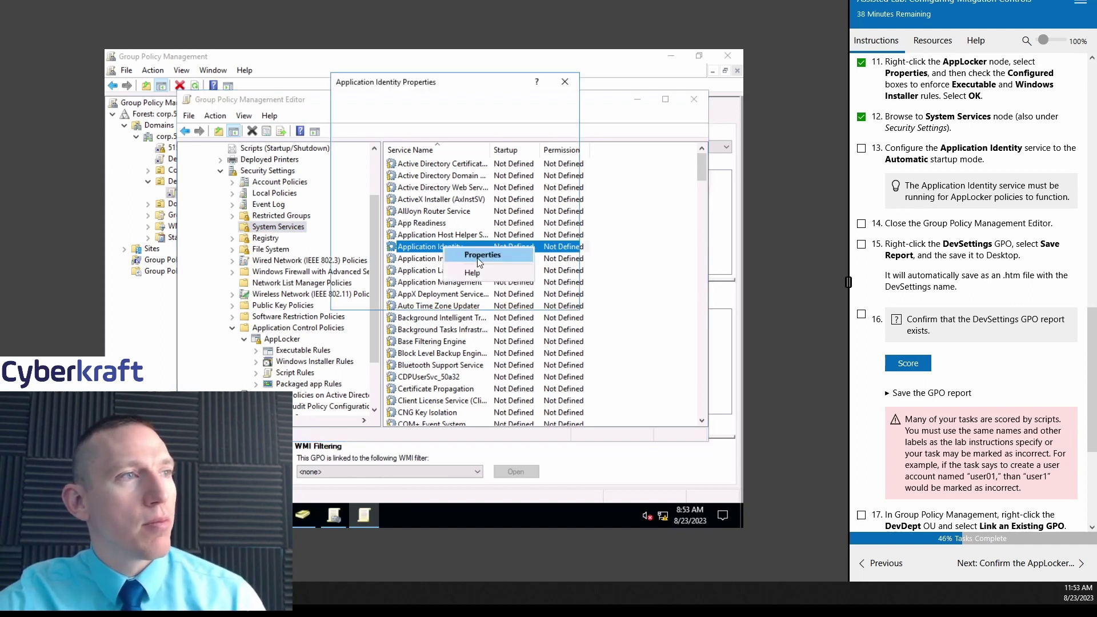
pyautogui.click(348, 156)
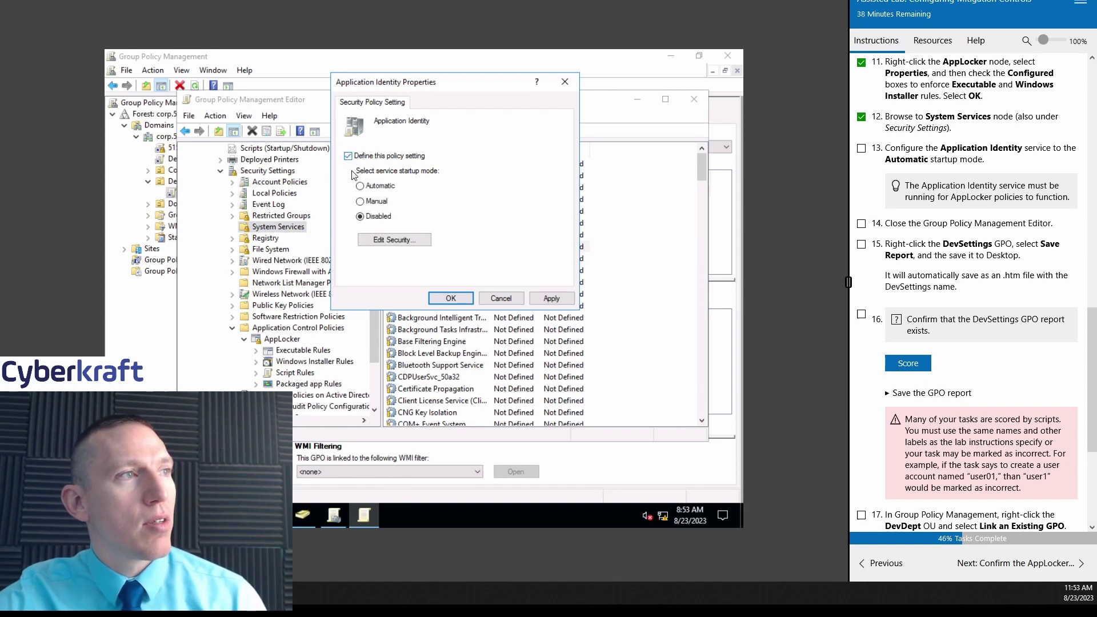
pyautogui.click(549, 298)
pyautogui.click(451, 298)
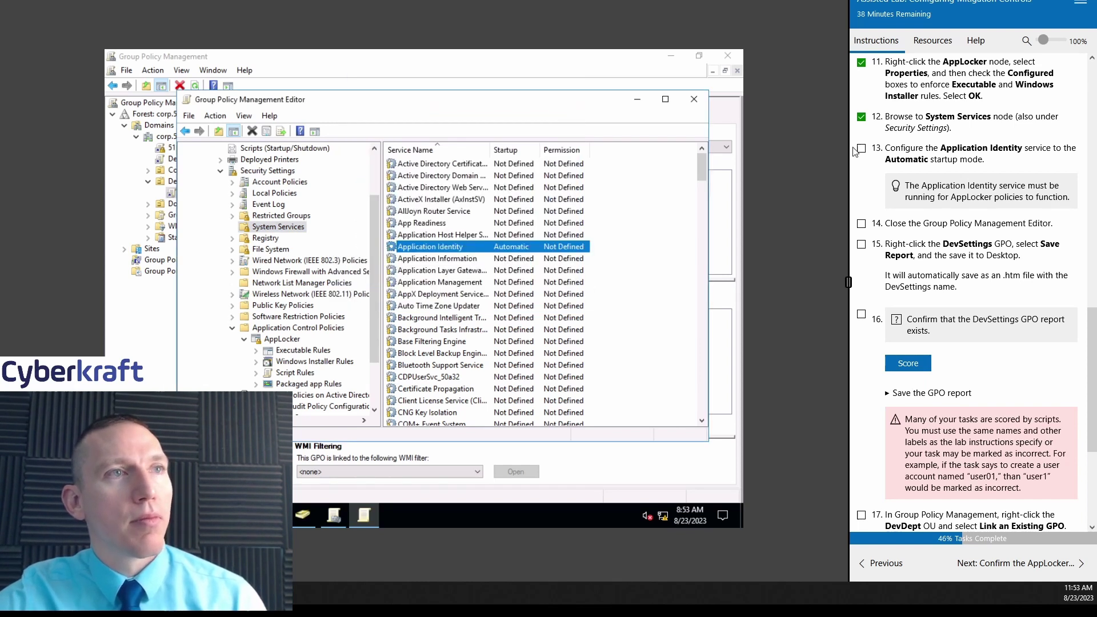
# - Close the Group Policy Management Editor and mark the Application Identity and editor closing tasks complete
pyautogui.scroll(-1, 963, 238)
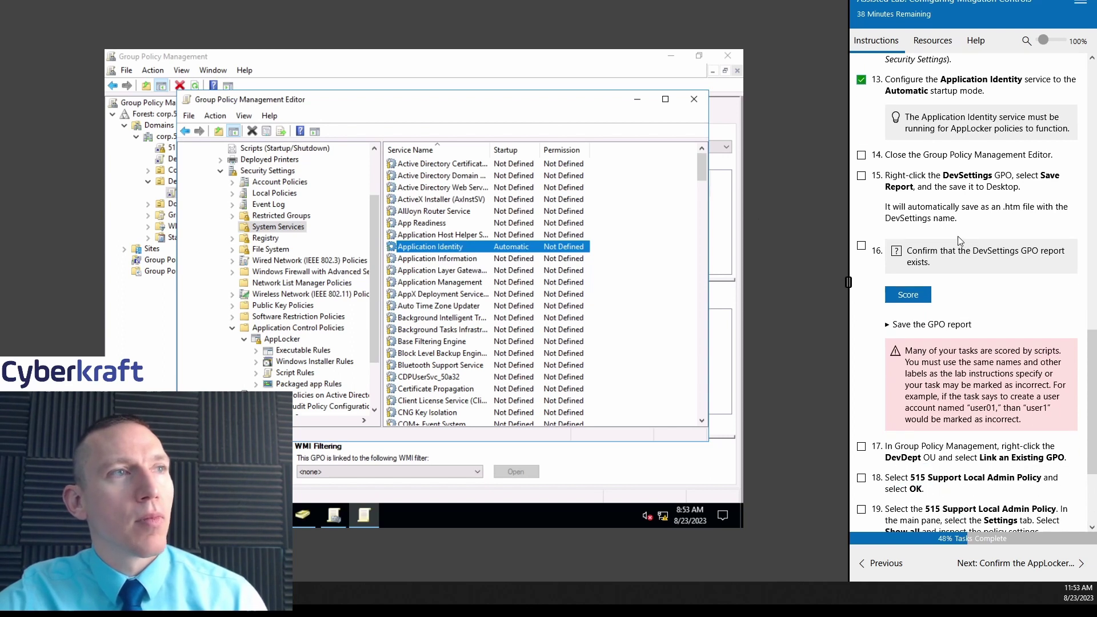
pyautogui.click(694, 98)
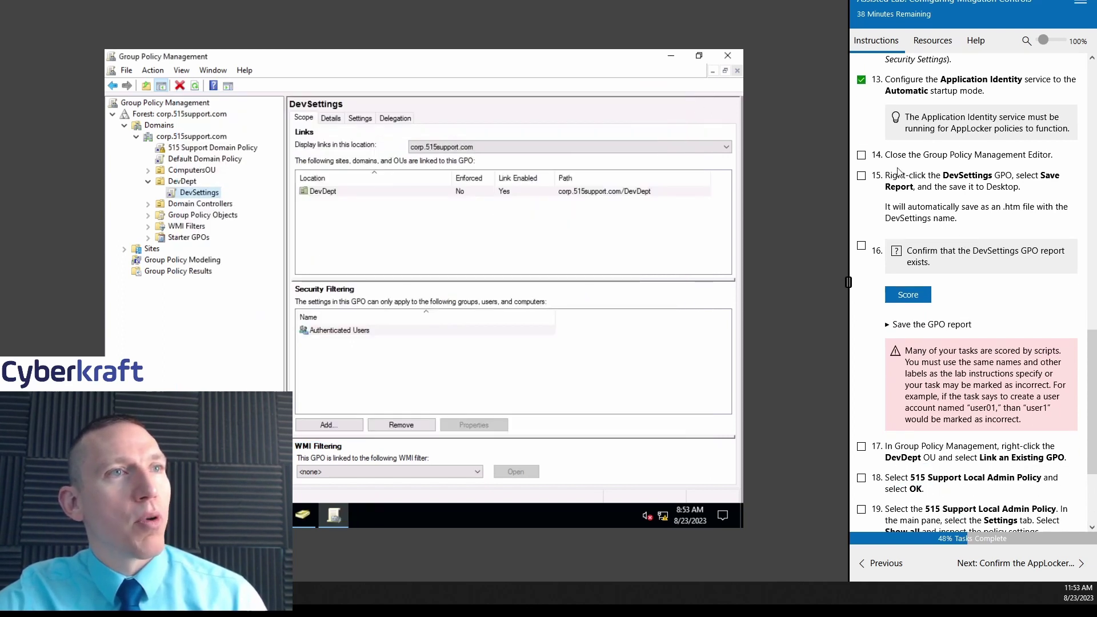
pyautogui.scroll(-1, 984, 244)
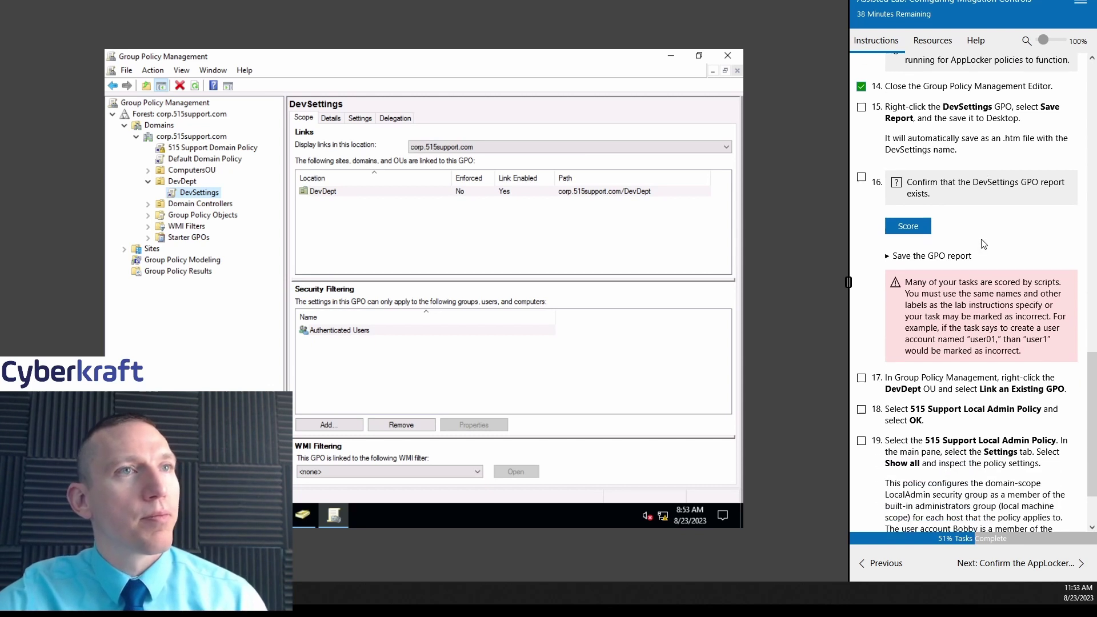
# - Save the DevSettings GPO report to the Desktop as an HTML file named DevSettings and mark the save report task complete
pyautogui.rightClick(197, 191)
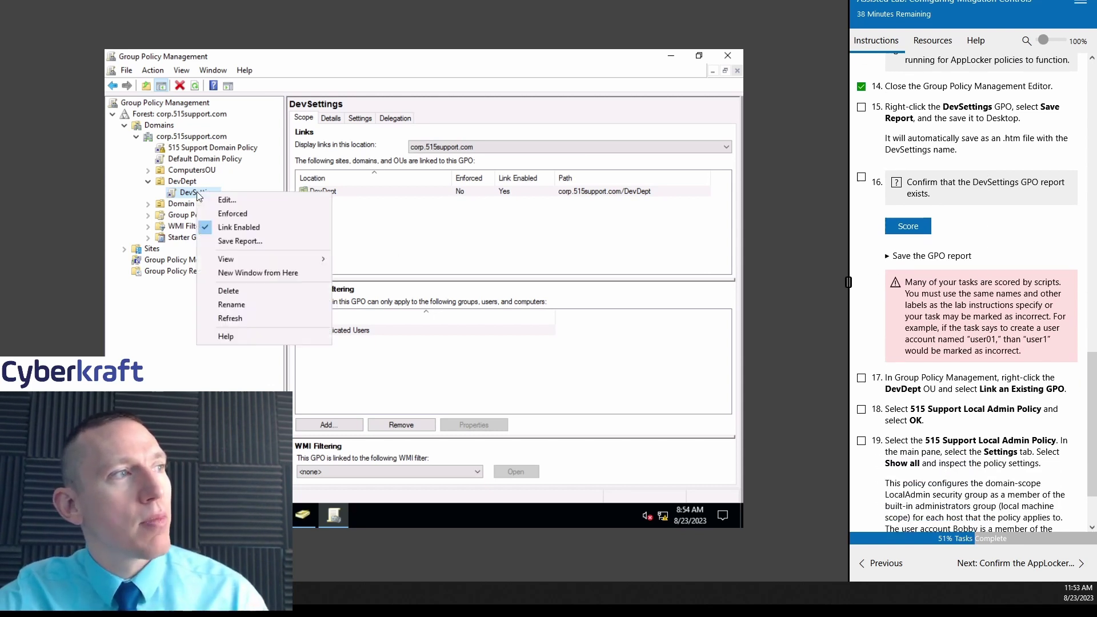
pyautogui.click(238, 240)
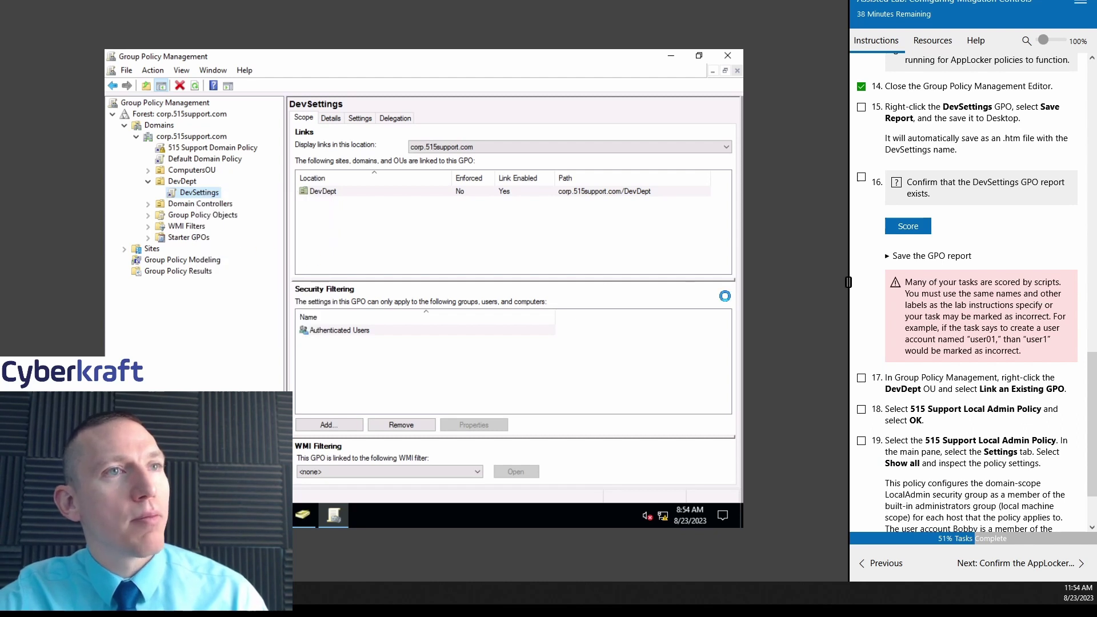
pyautogui.click(862, 108)
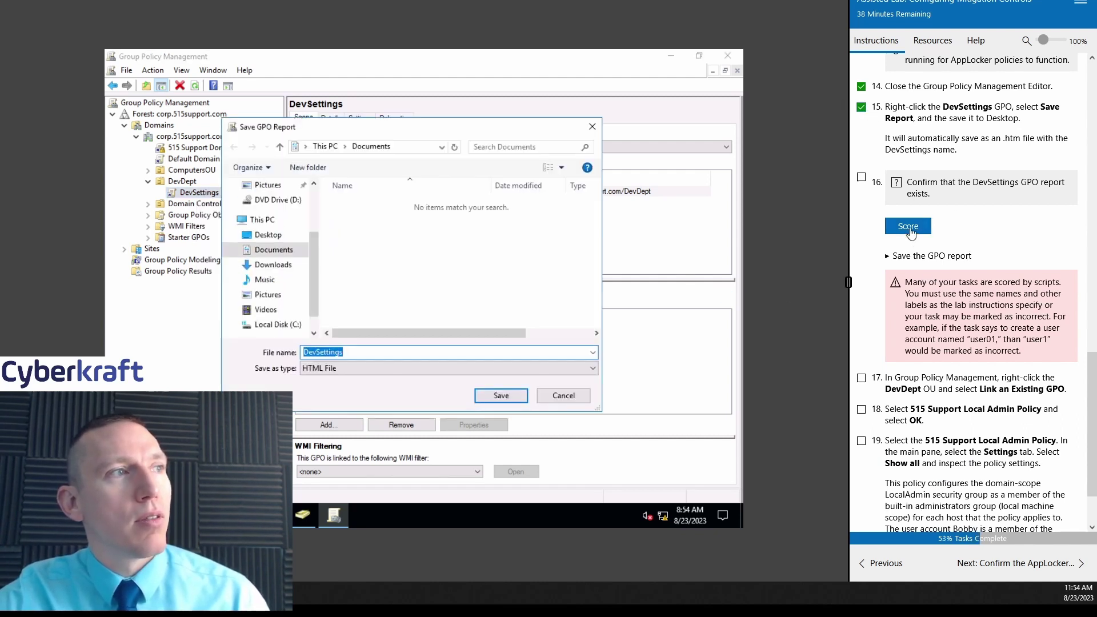
pyautogui.click(268, 235)
pyautogui.click(503, 397)
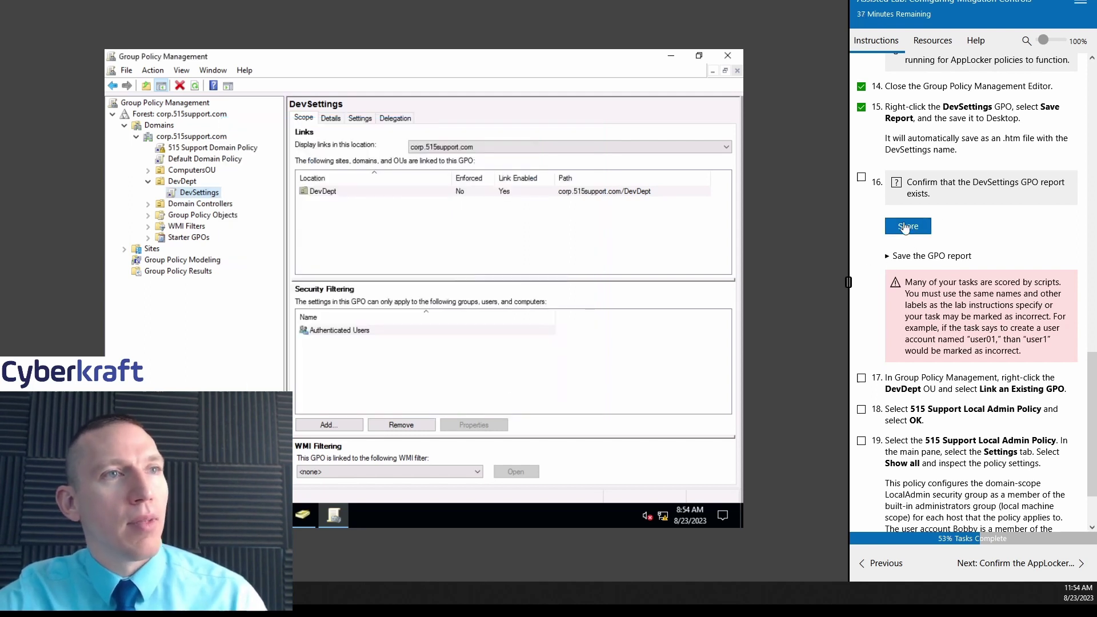
# - Score the check that the DevSettings GPO report exists and look at the Save the GPO report details
pyautogui.click(908, 226)
pyautogui.scroll(-2, 950, 317)
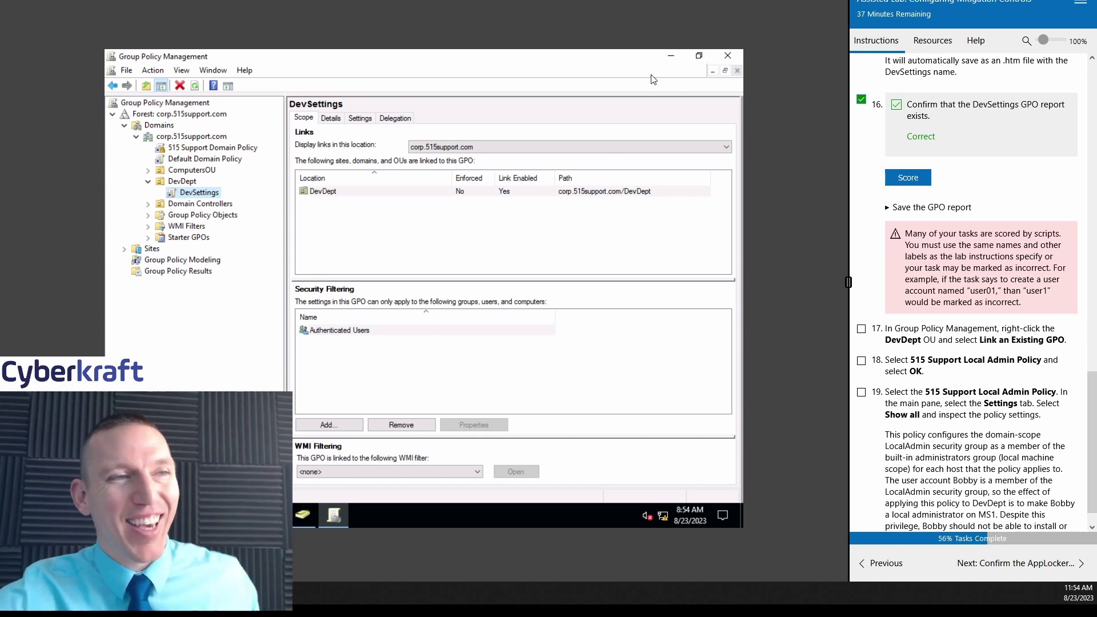
pyautogui.click(889, 210)
pyautogui.click(889, 209)
pyautogui.scroll(-1, 938, 171)
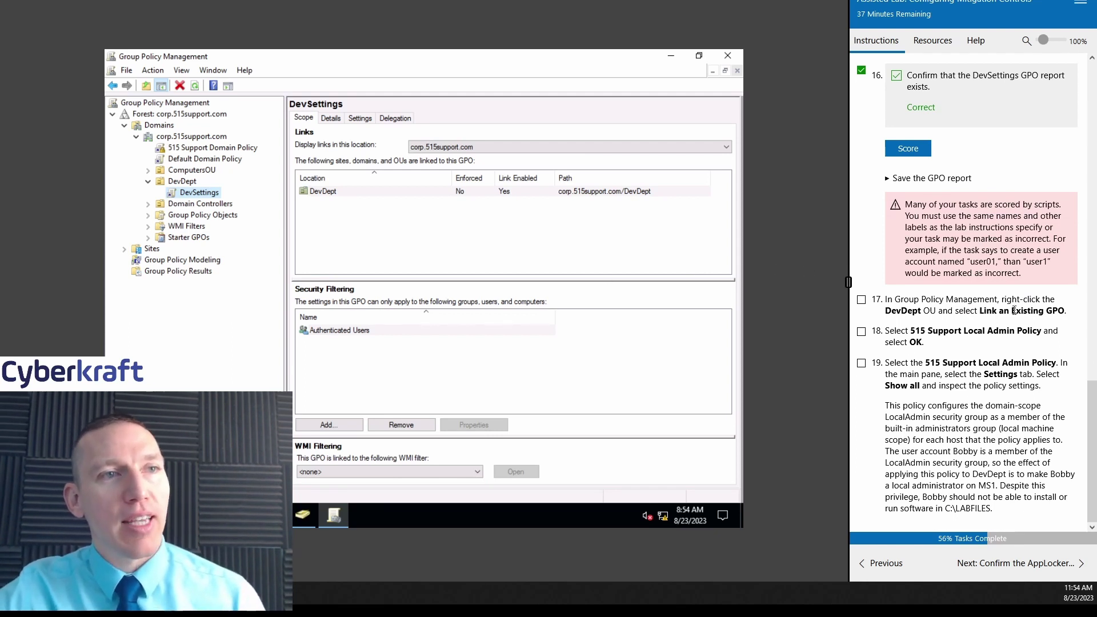
# - Link the existing 515 Support Local Admin Policy GPO to the DevDept OU
pyautogui.click(182, 182)
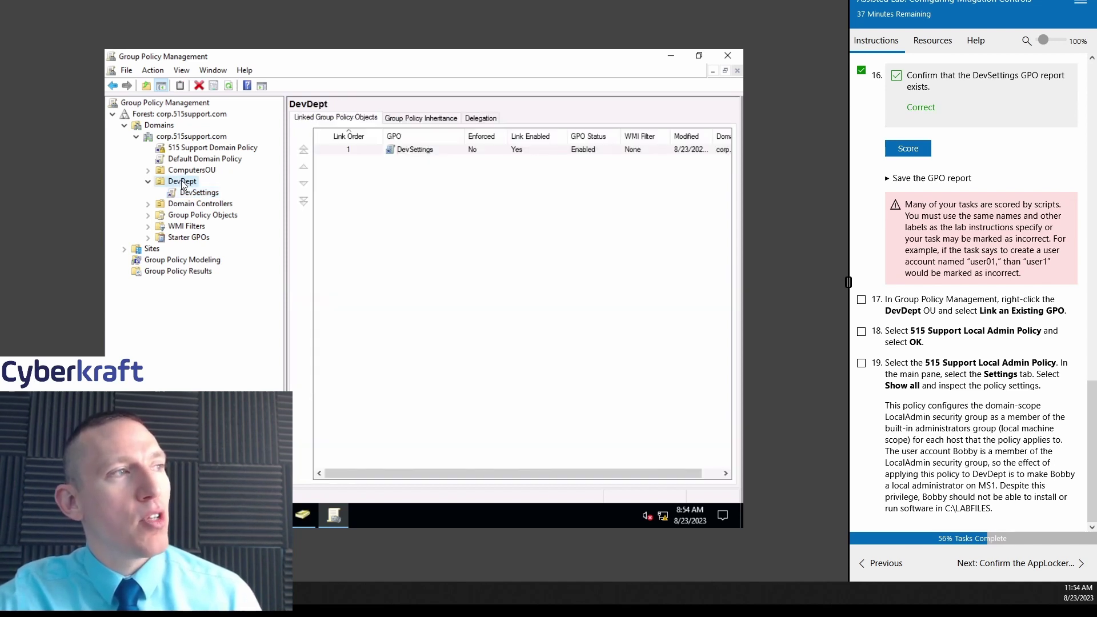
pyautogui.rightClick(182, 181)
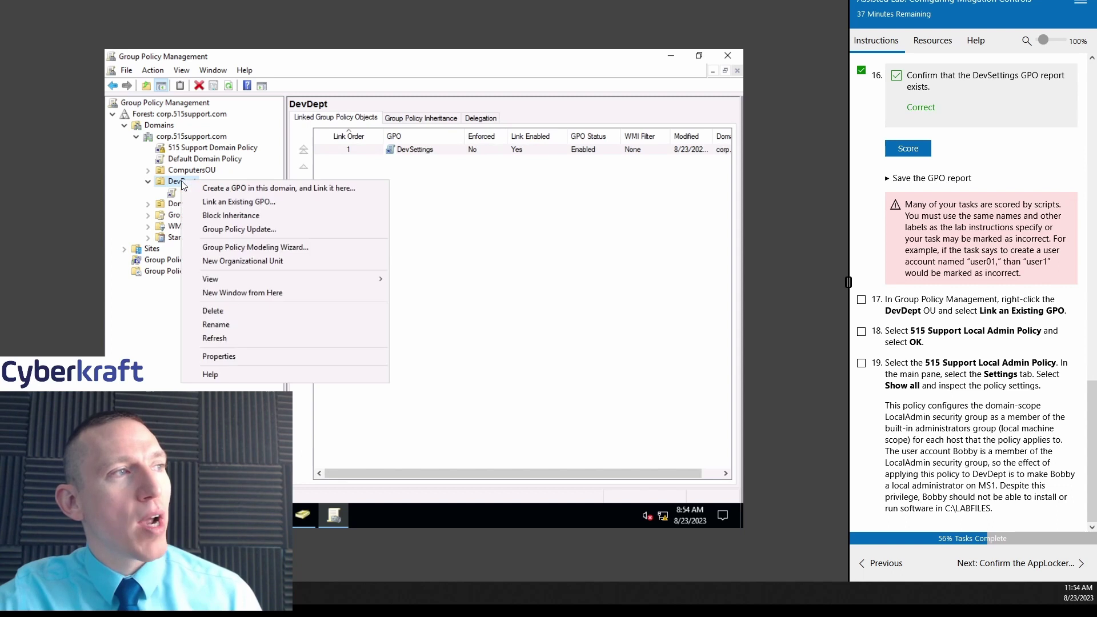
pyautogui.click(249, 203)
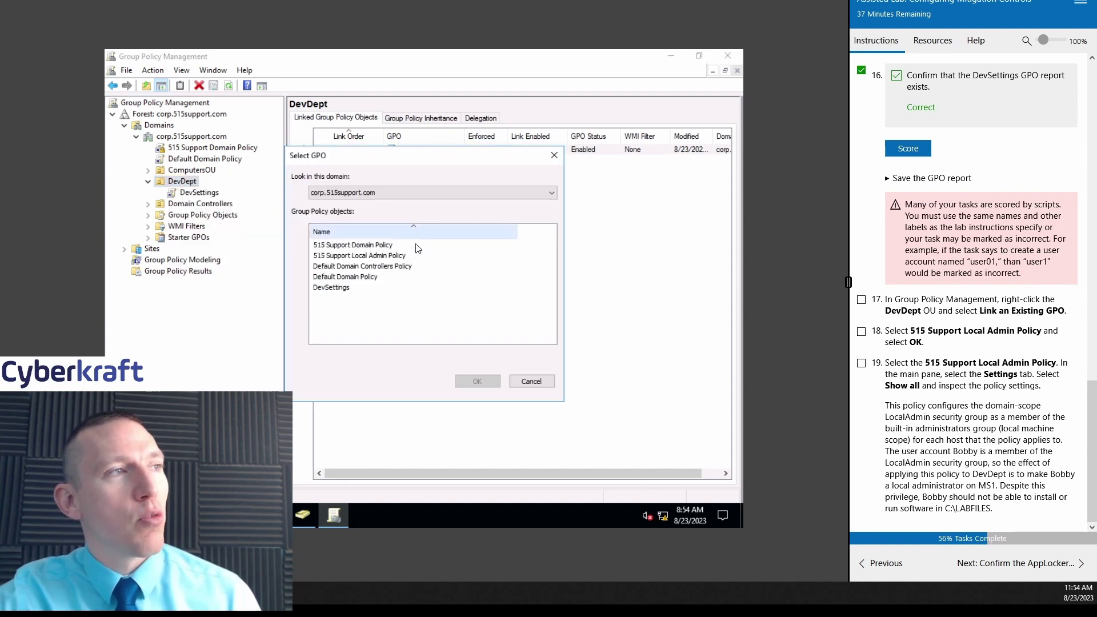
pyautogui.click(335, 288)
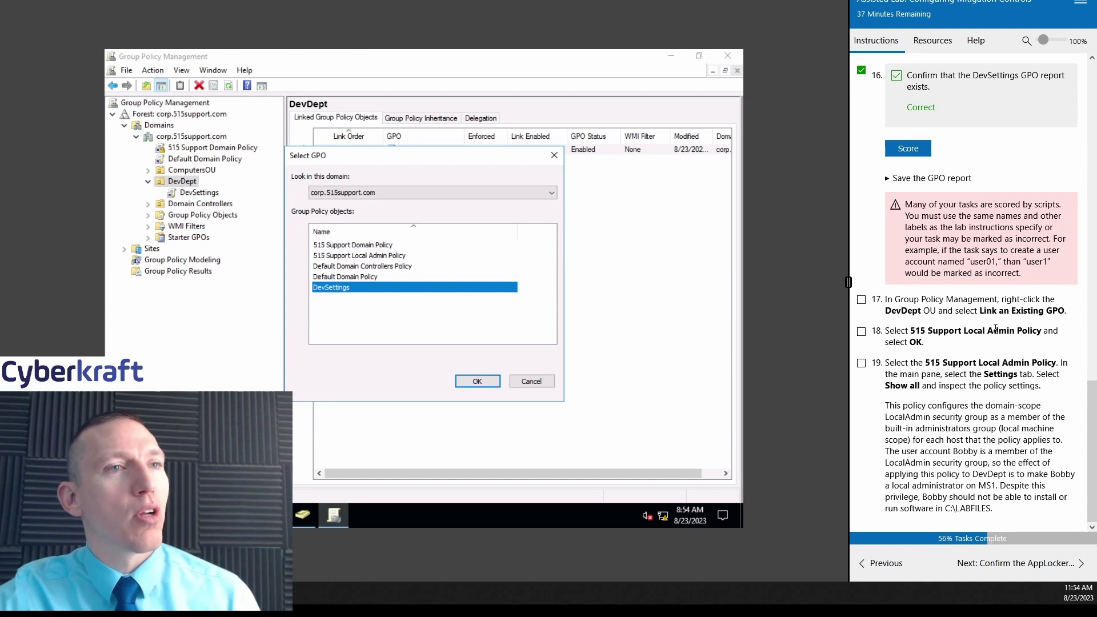
pyautogui.click(371, 258)
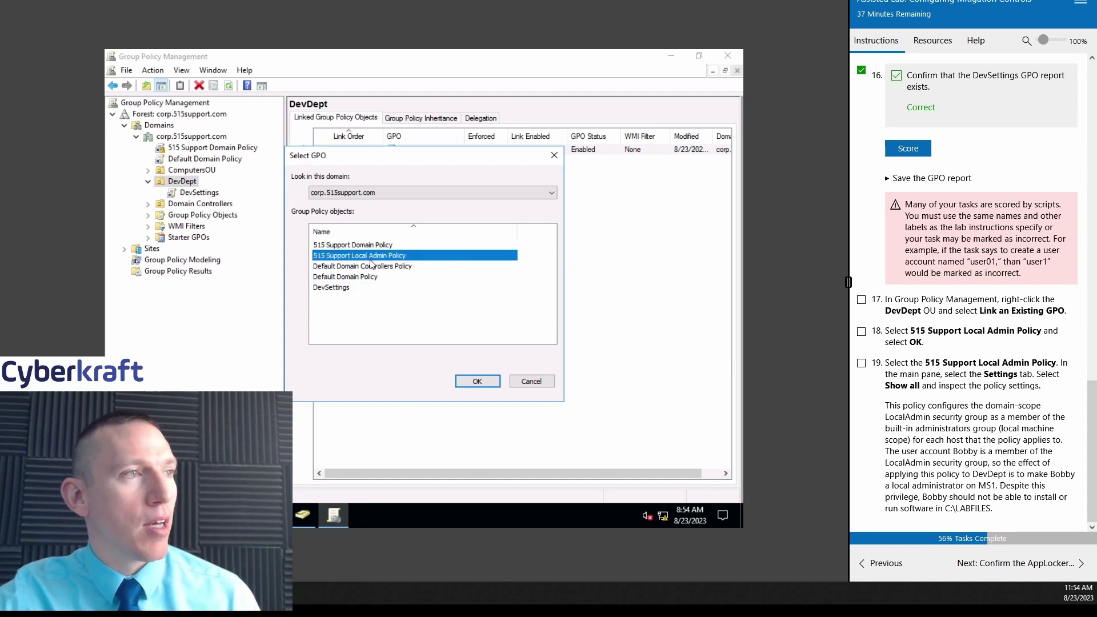
pyautogui.click(477, 382)
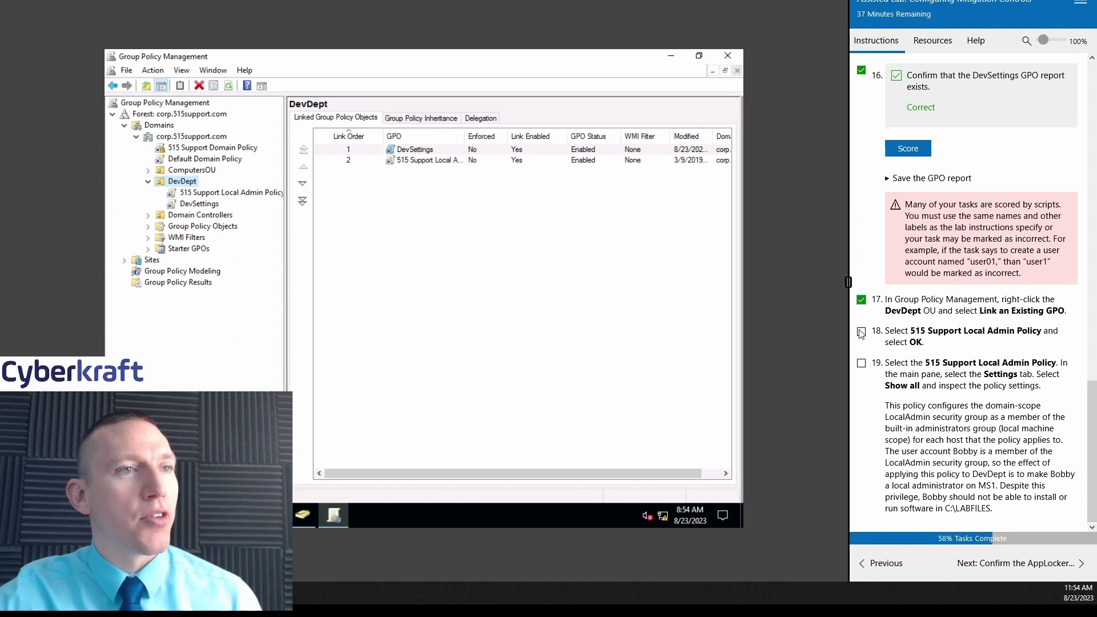
# - Inspect all settings of the 515 Support Local Admin Policy, including its Restricted Groups memberships, and mark the inspection task complete
pyautogui.click(224, 194)
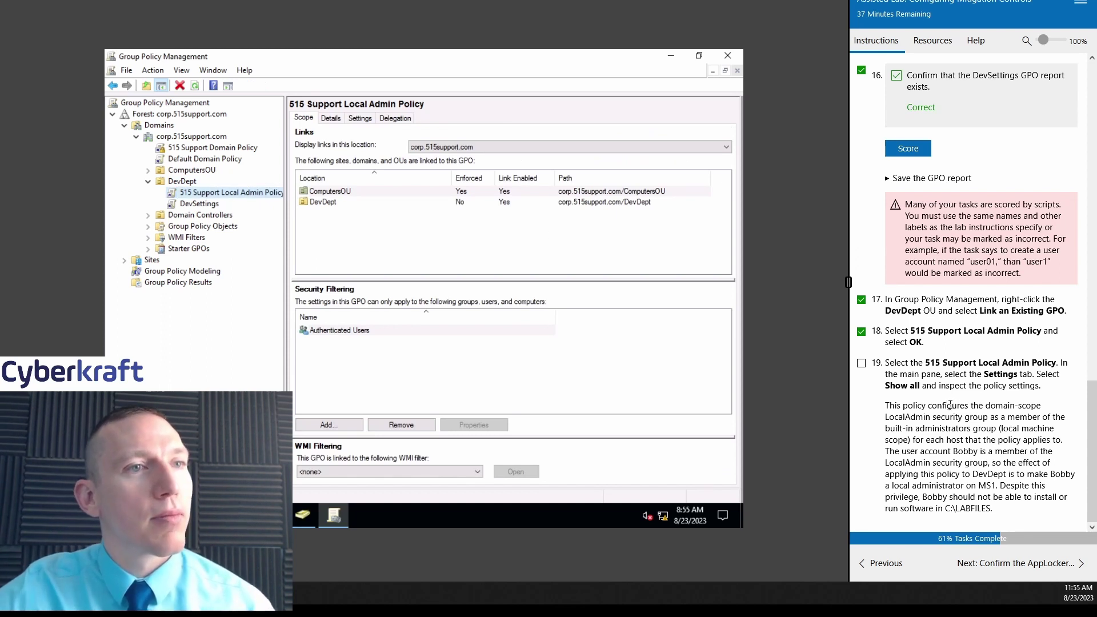
pyautogui.click(358, 119)
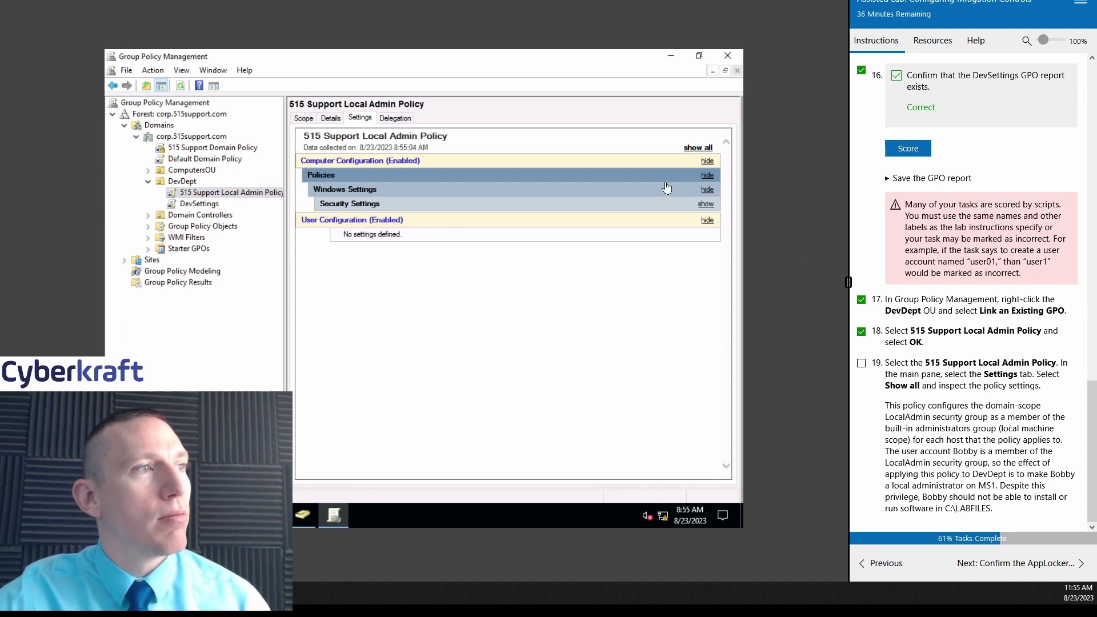
pyautogui.click(699, 148)
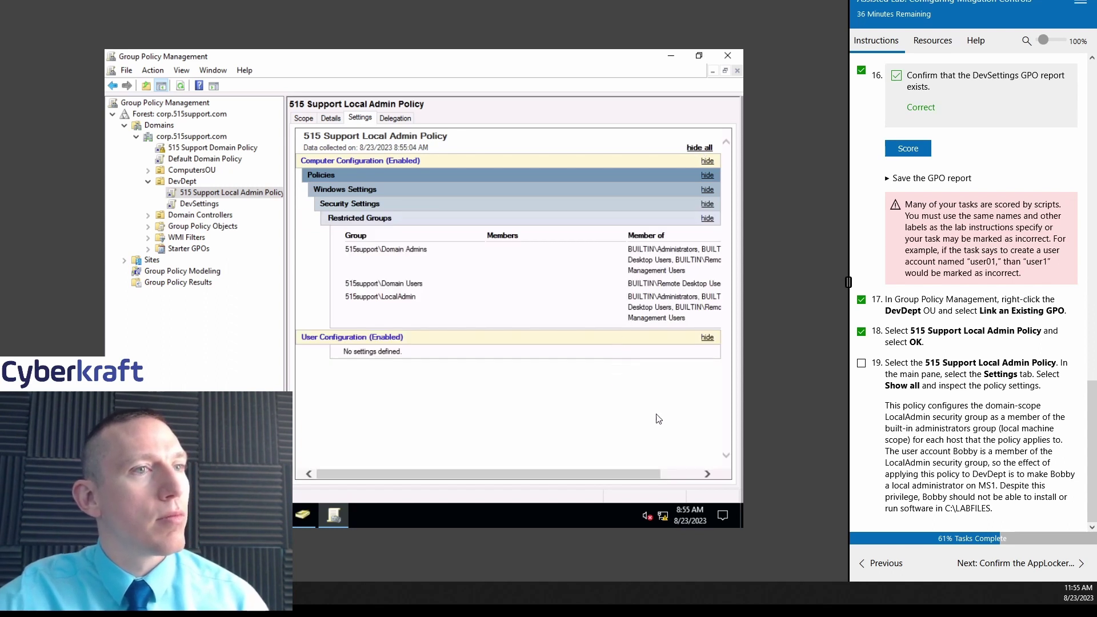
pyautogui.click(862, 364)
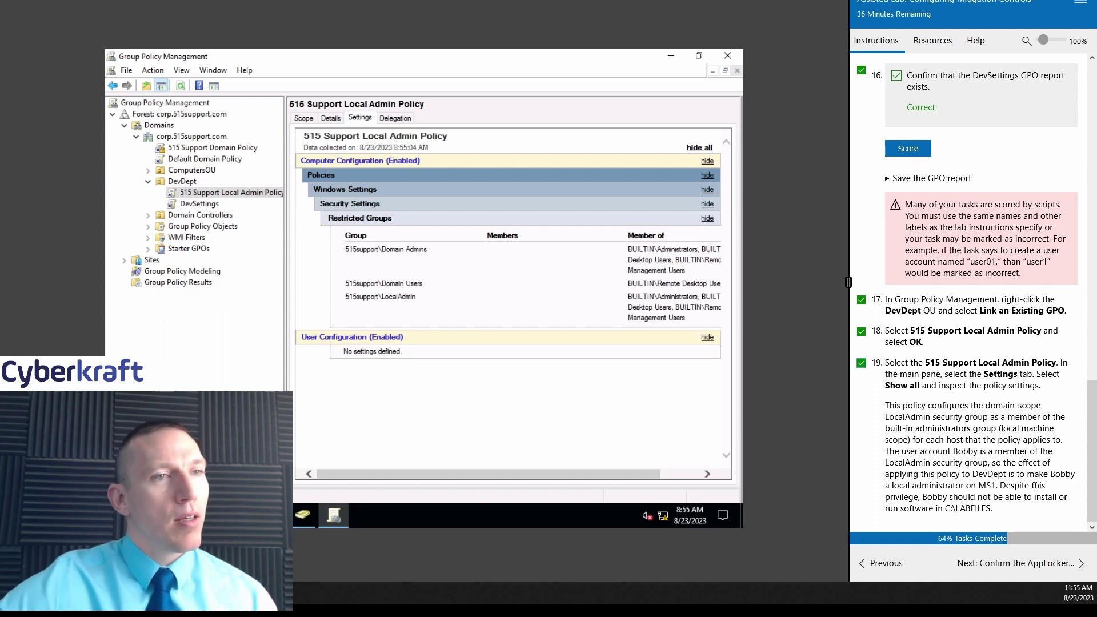
pyautogui.scroll(3, 1035, 492)
pyautogui.scroll(-3, 1037, 508)
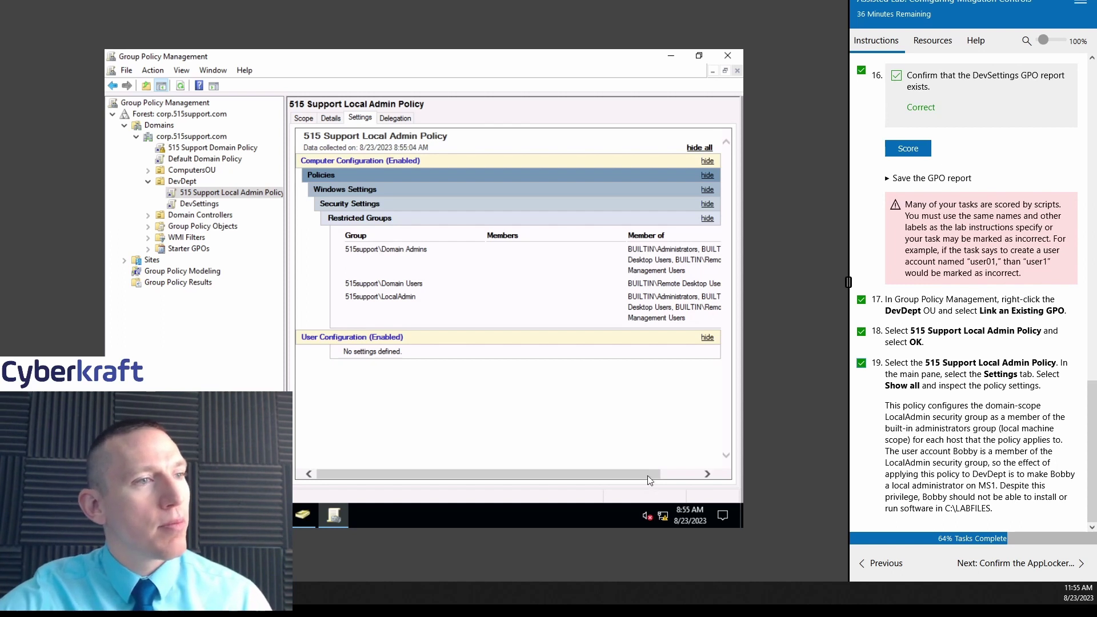
pyautogui.moveTo(650, 479); pyautogui.dragTo(712, 478)
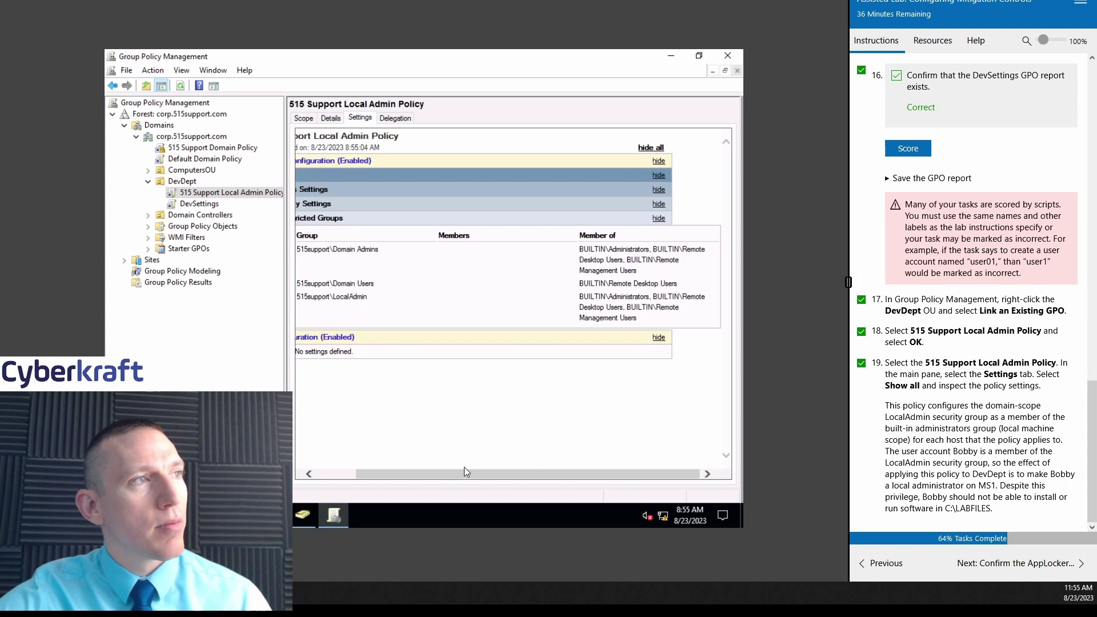
pyautogui.moveTo(458, 474); pyautogui.dragTo(419, 475)
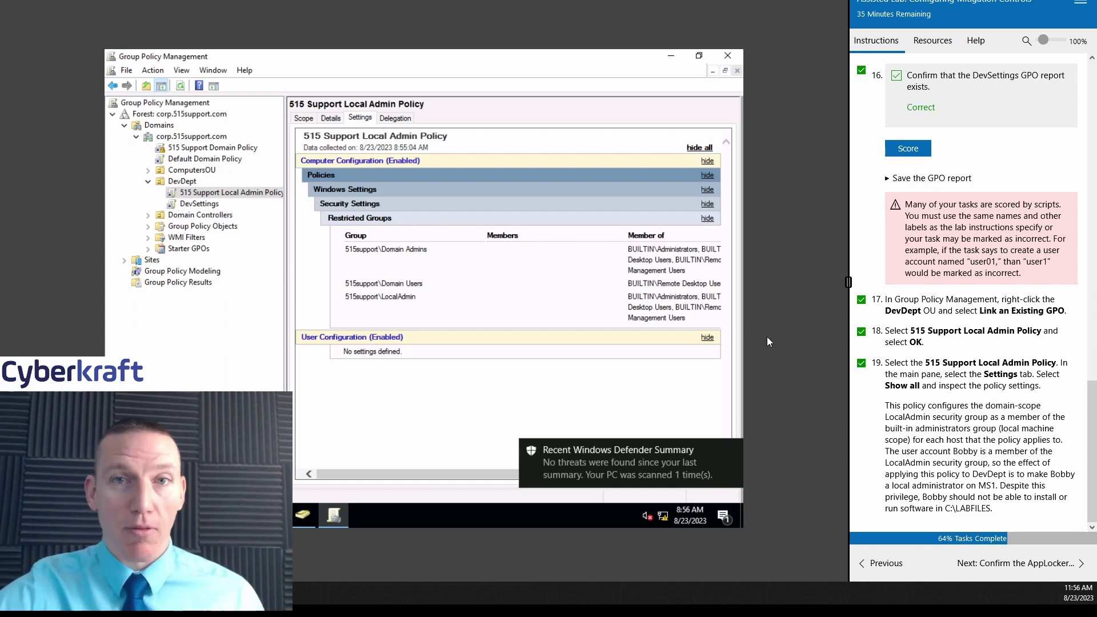
# - Advance to the Confirm the AppLocker settings section of the lab and start the MS1 virtual machine
pyautogui.click(1006, 564)
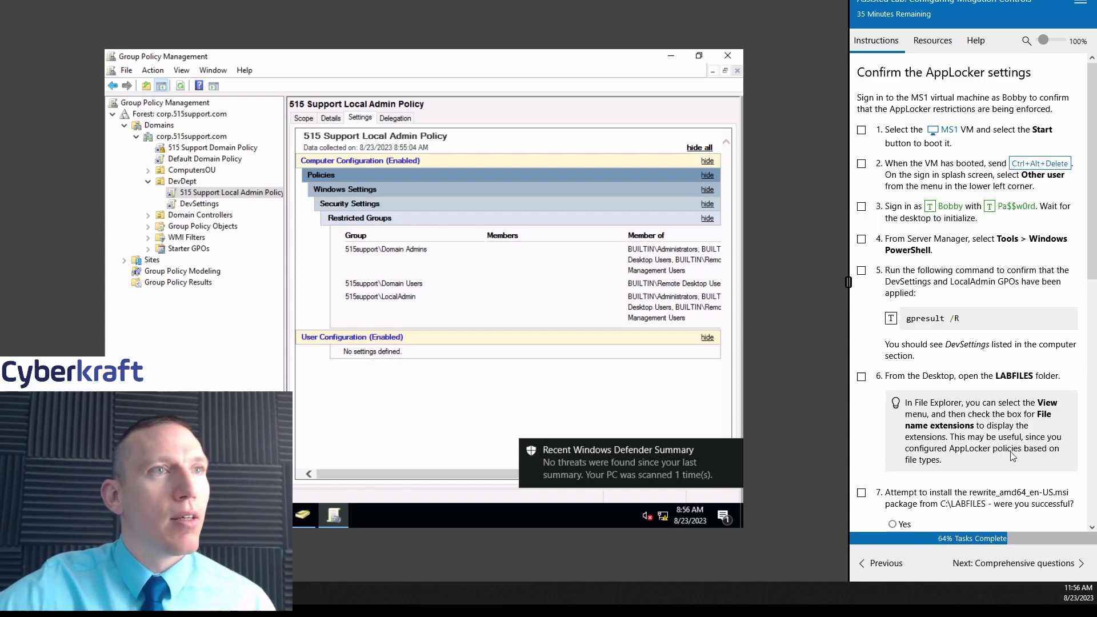
pyautogui.click(941, 135)
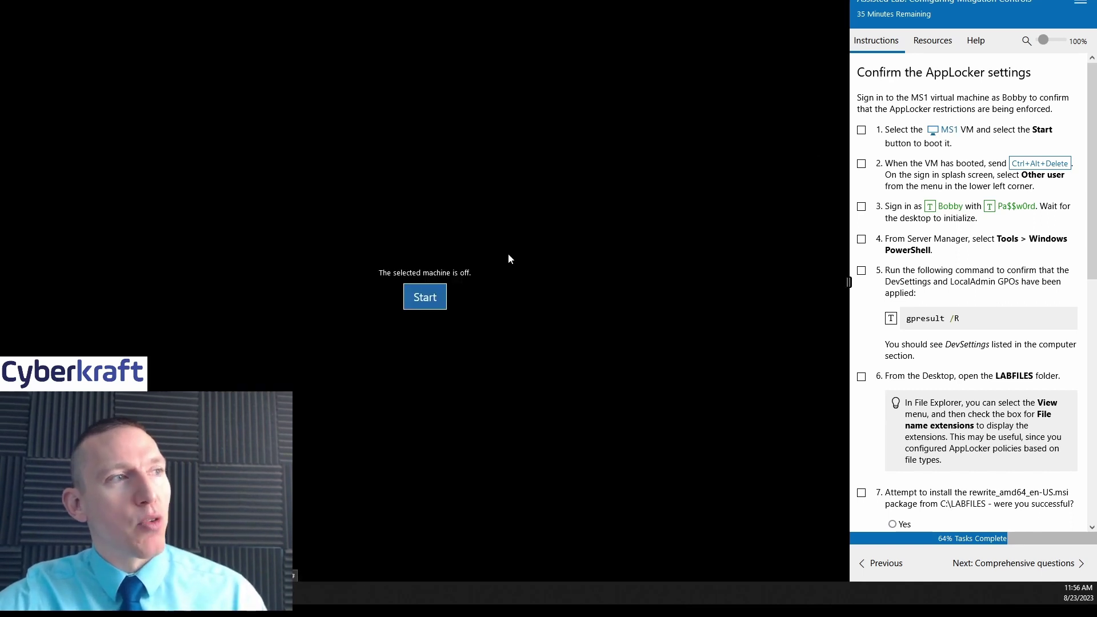
pyautogui.click(430, 299)
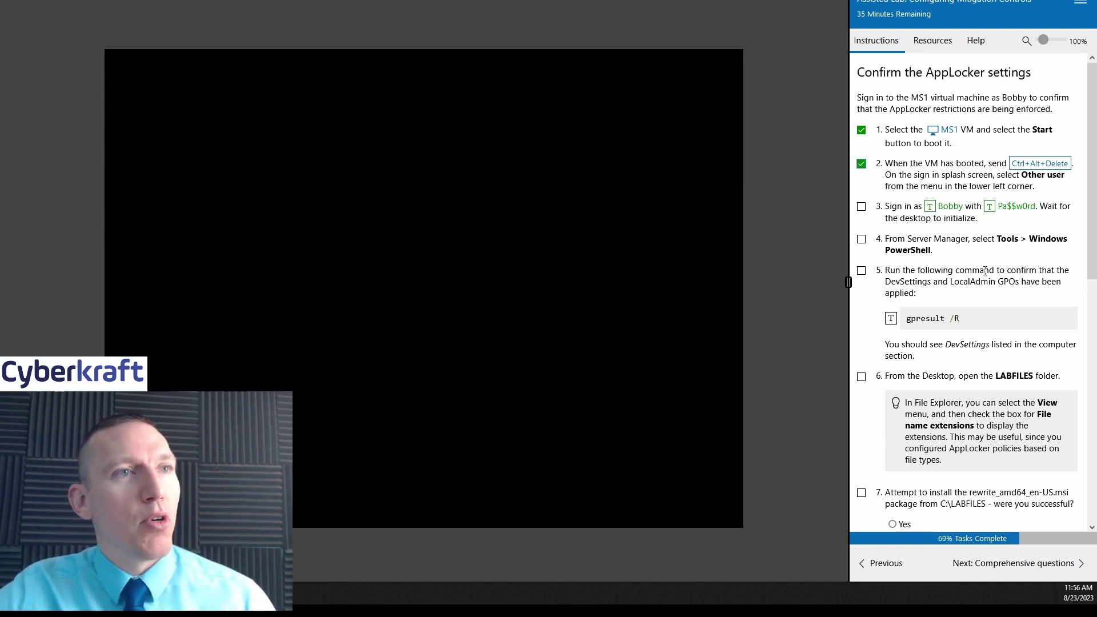
# - Mark the MS1 sign-in task complete and unlock the booted MS1 virtual machine to reach its sign-in screen
pyautogui.scroll(-2, 985, 271)
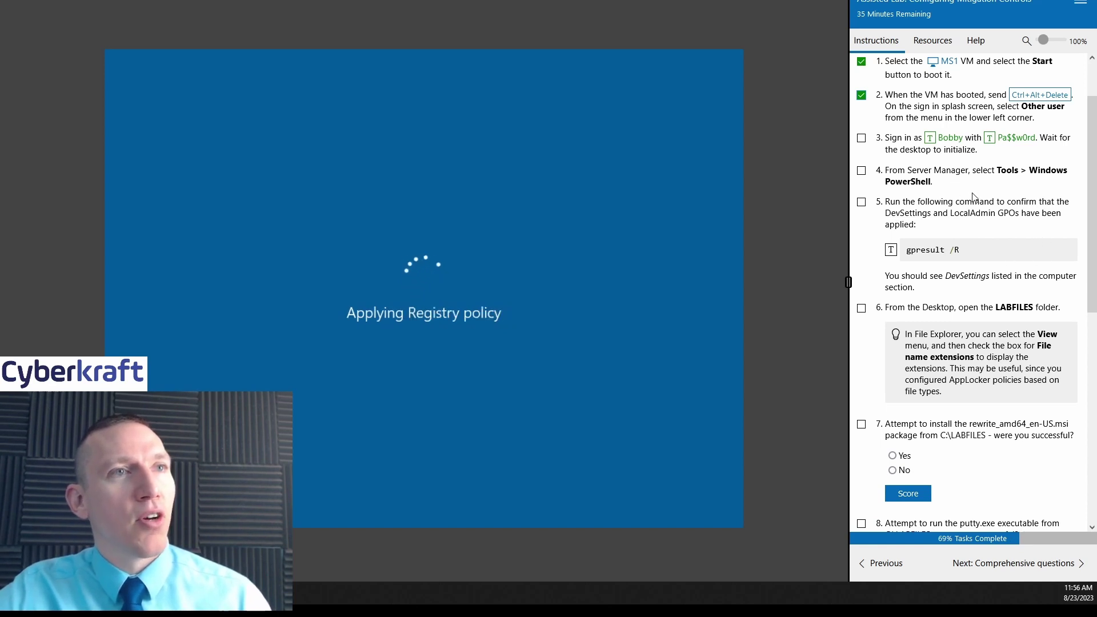
pyautogui.click(862, 139)
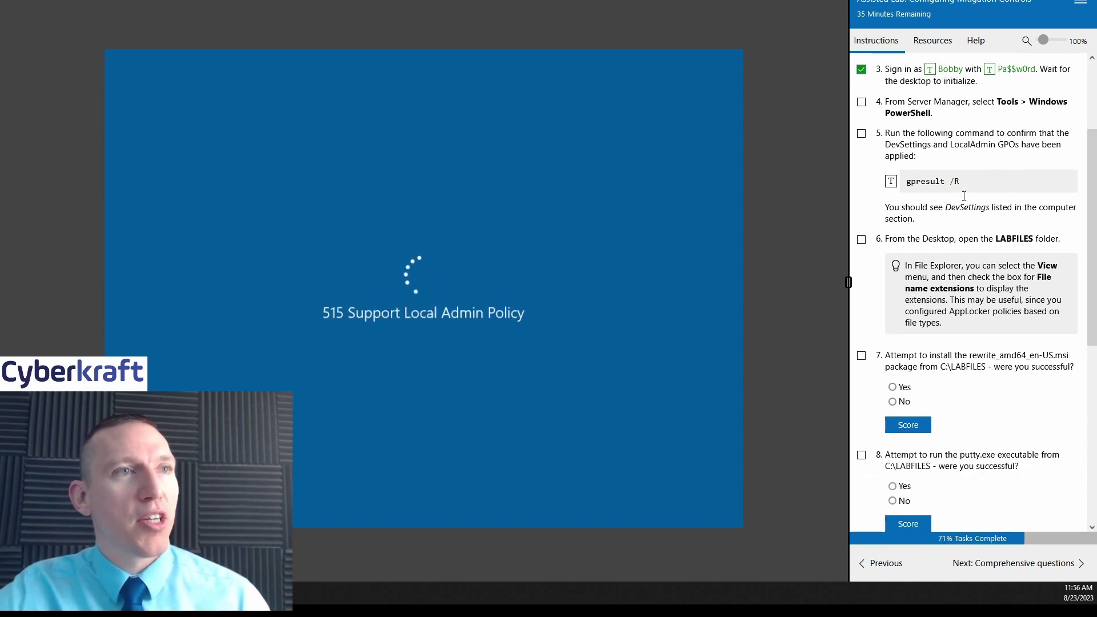
pyautogui.scroll(-2, 943, 193)
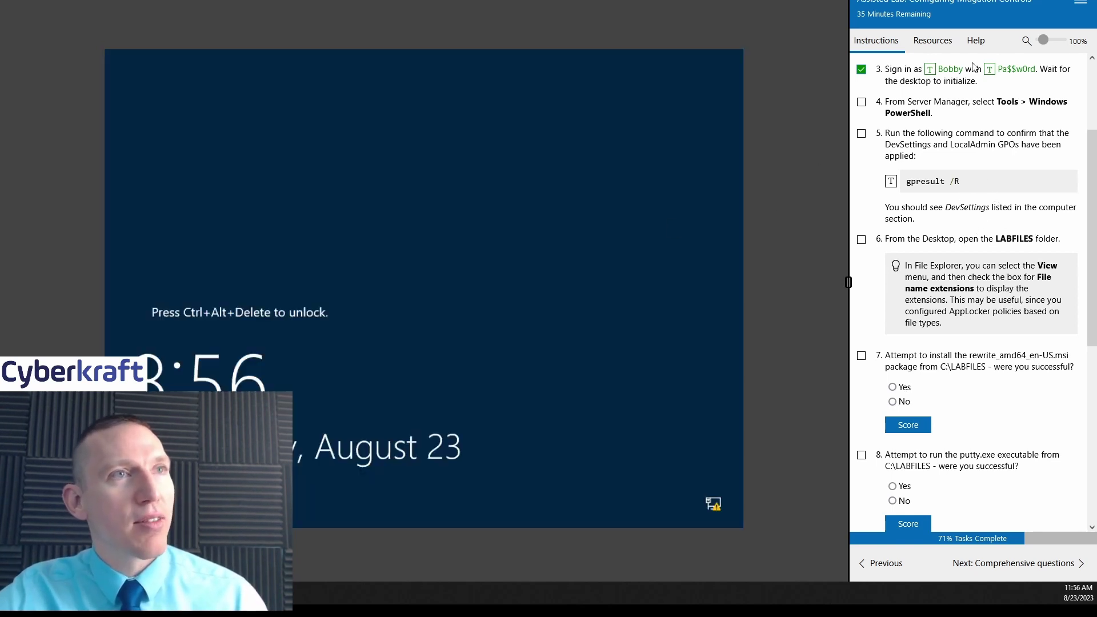
pyautogui.scroll(2, 1016, 175)
pyautogui.click(1039, 95)
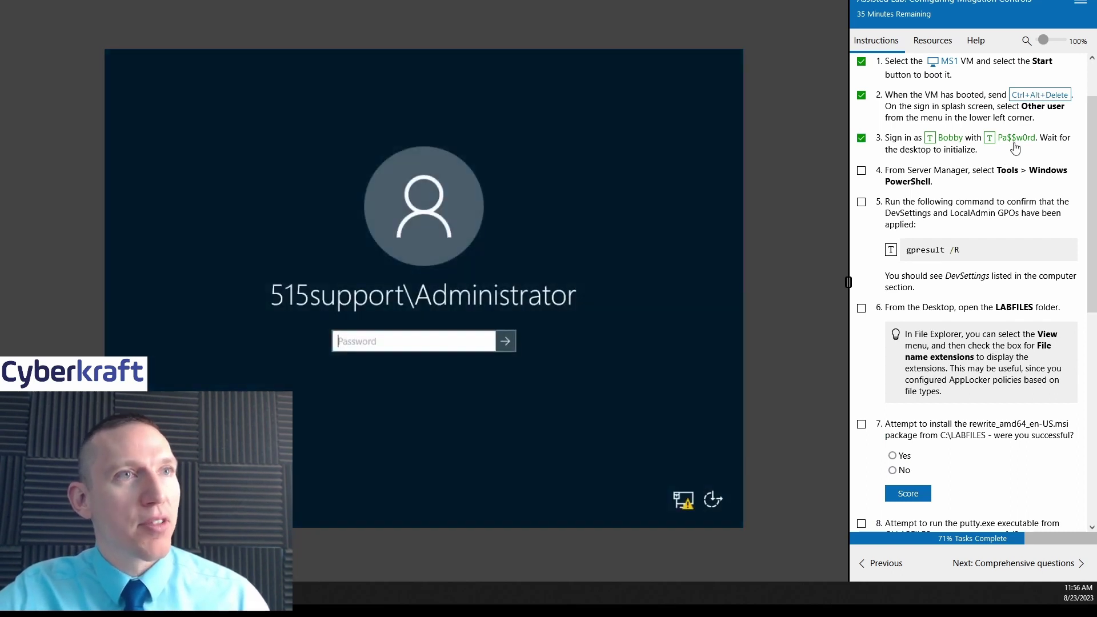
# - Enter the account password for the 515support administrator and sign in to the MS1 desktop
pyautogui.click(1013, 141)
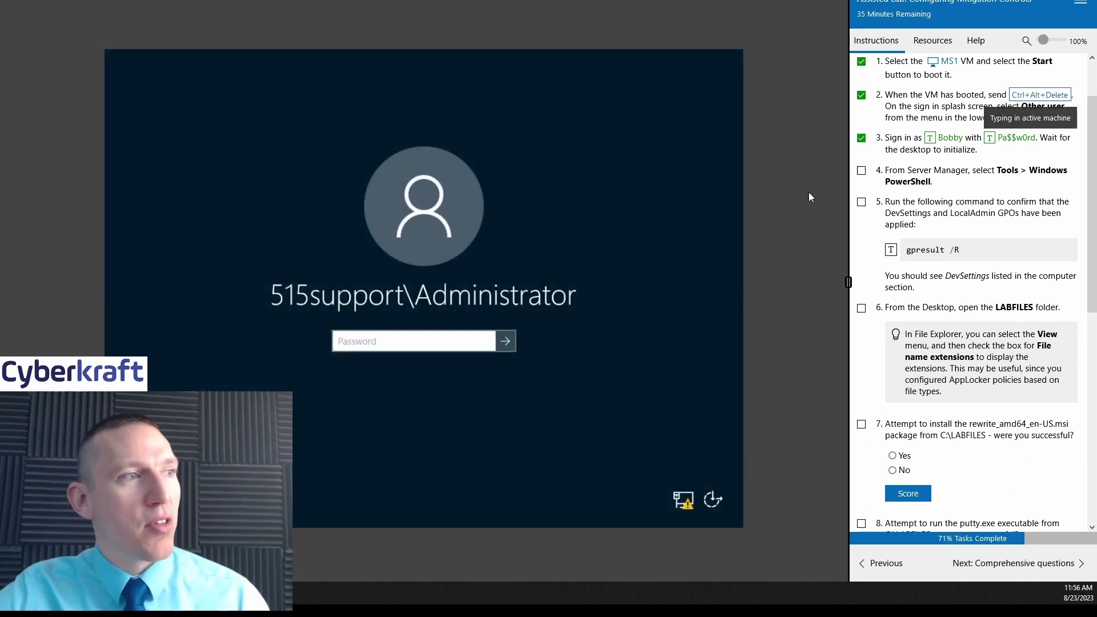
pyautogui.click(505, 341)
pyautogui.scroll(-1, 959, 222)
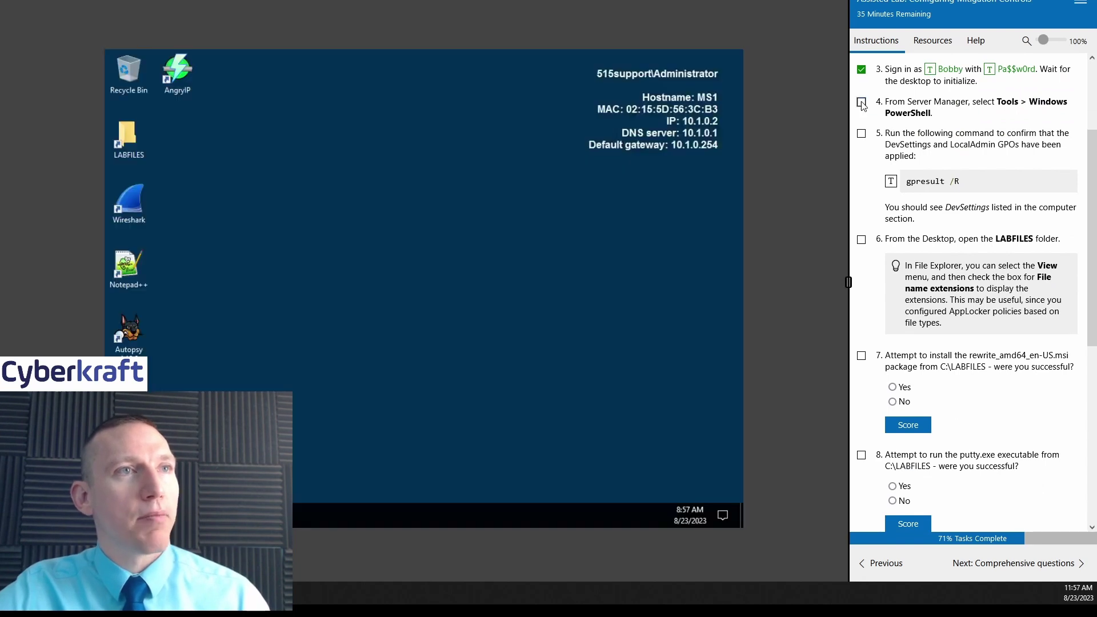
# - Mark the Windows PowerShell task complete and open Windows PowerShell as administrator on MS1
pyautogui.click(863, 105)
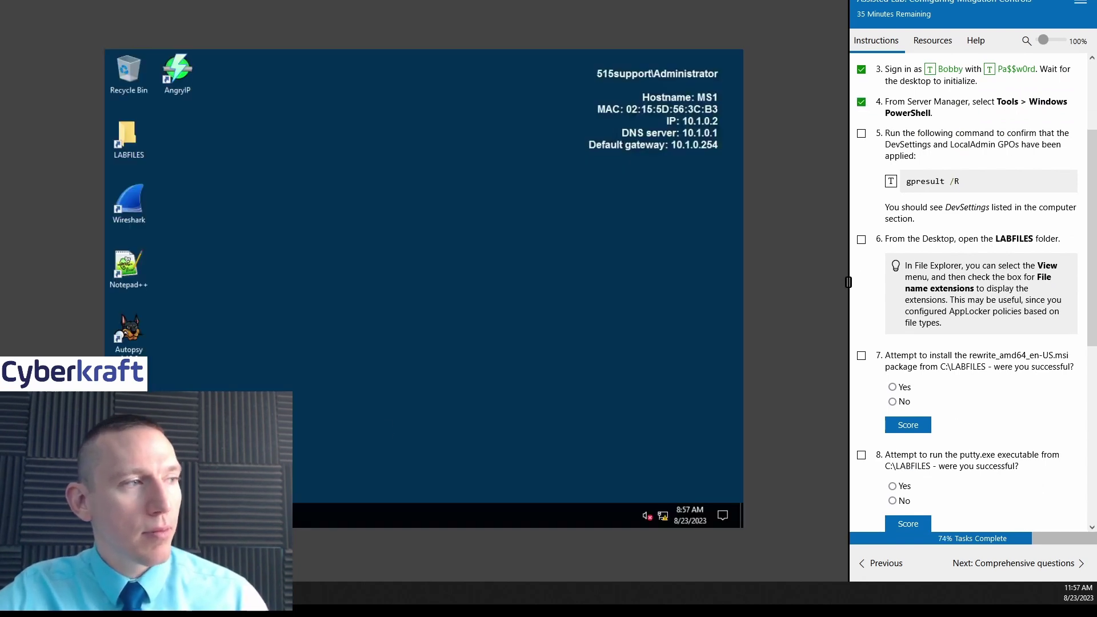
pyautogui.press('super')
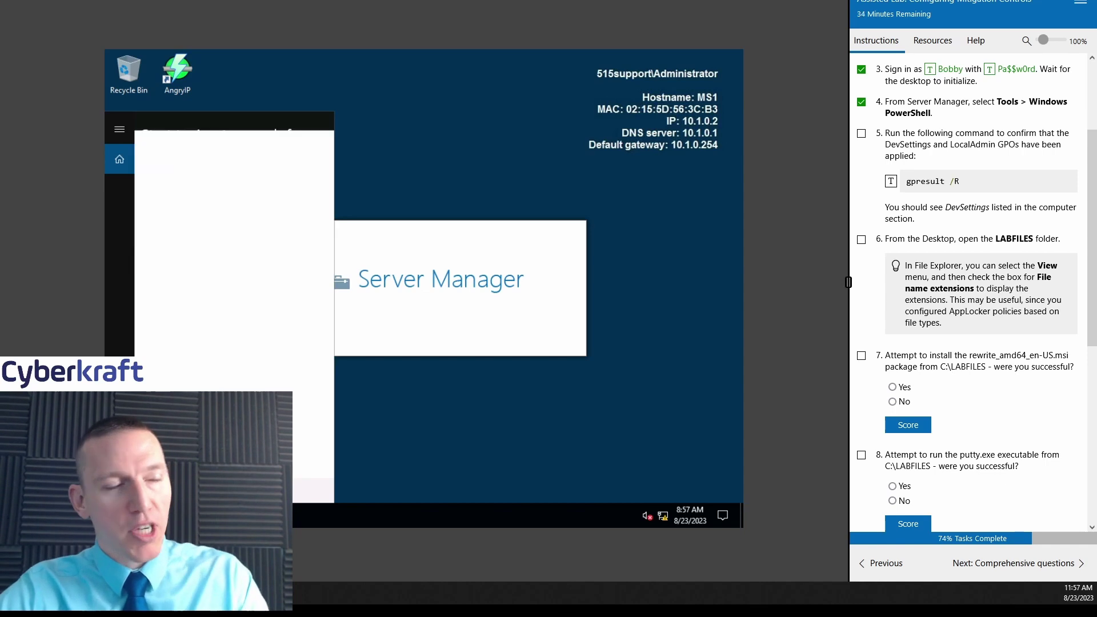
pyautogui.write('powershell')
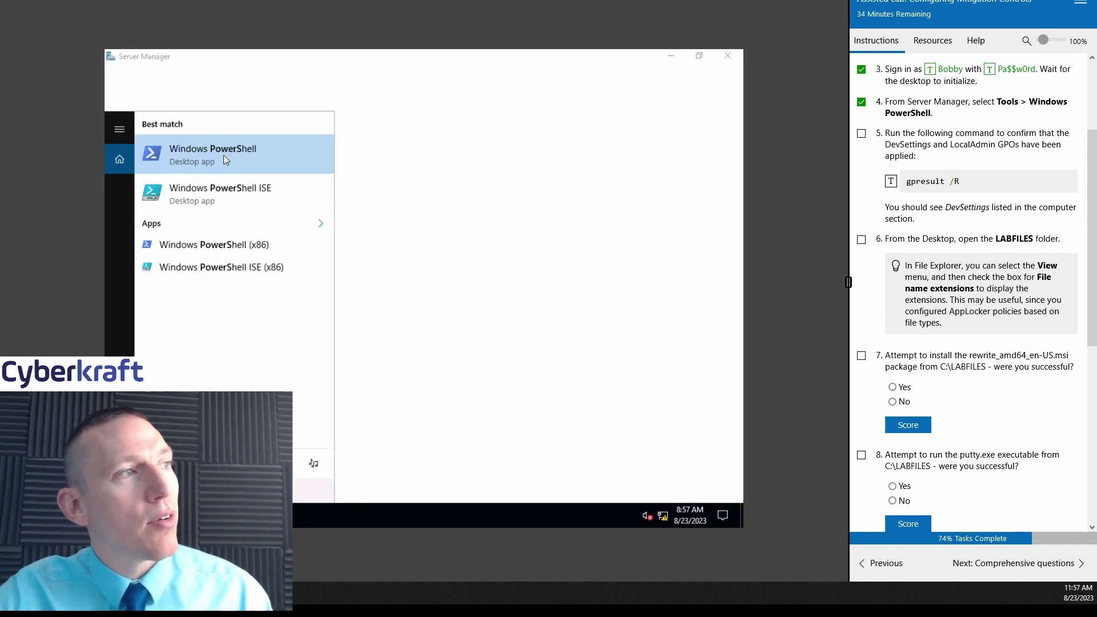
pyautogui.rightClick(224, 157)
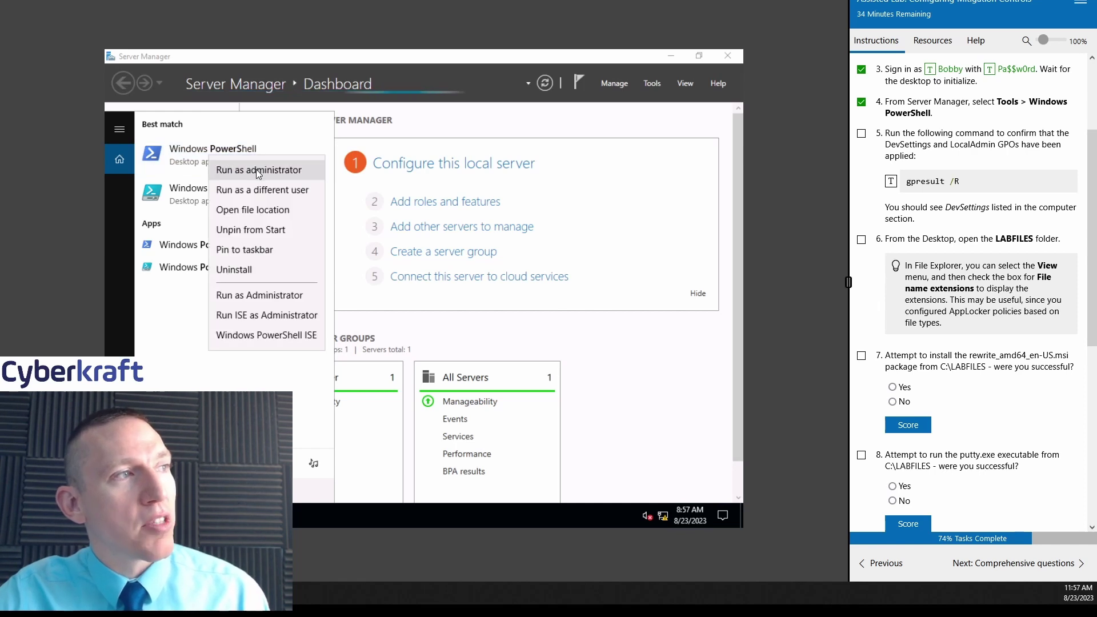
pyautogui.click(257, 168)
pyautogui.click(374, 364)
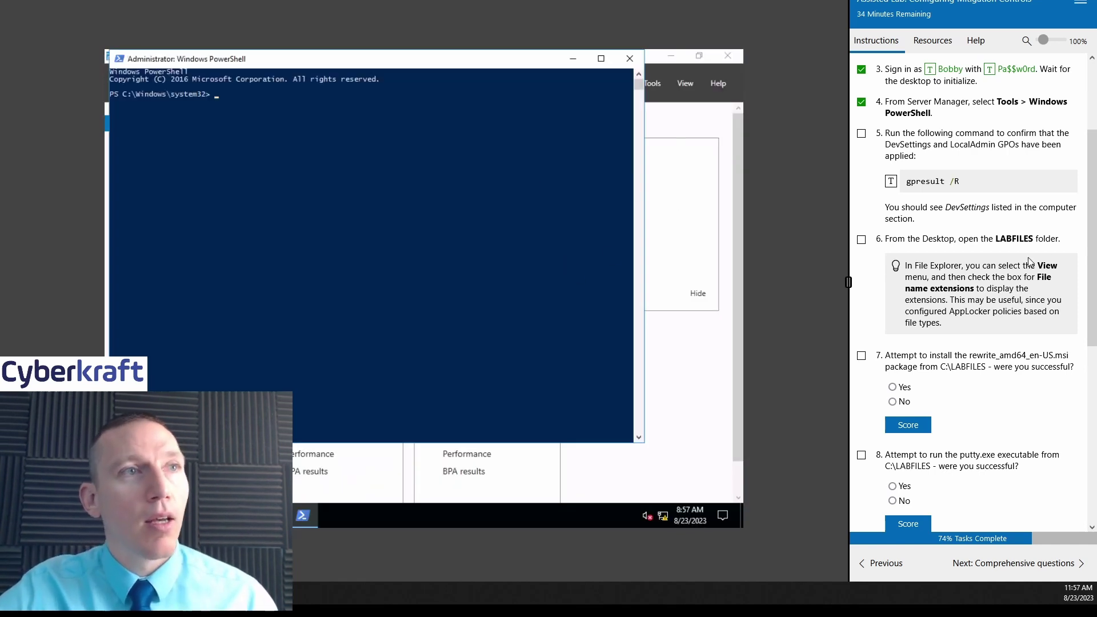
# - Run gpresult /R, review the applied Group Policy Objects in its output, and mark that lab task complete
pyautogui.write('gpresult ')
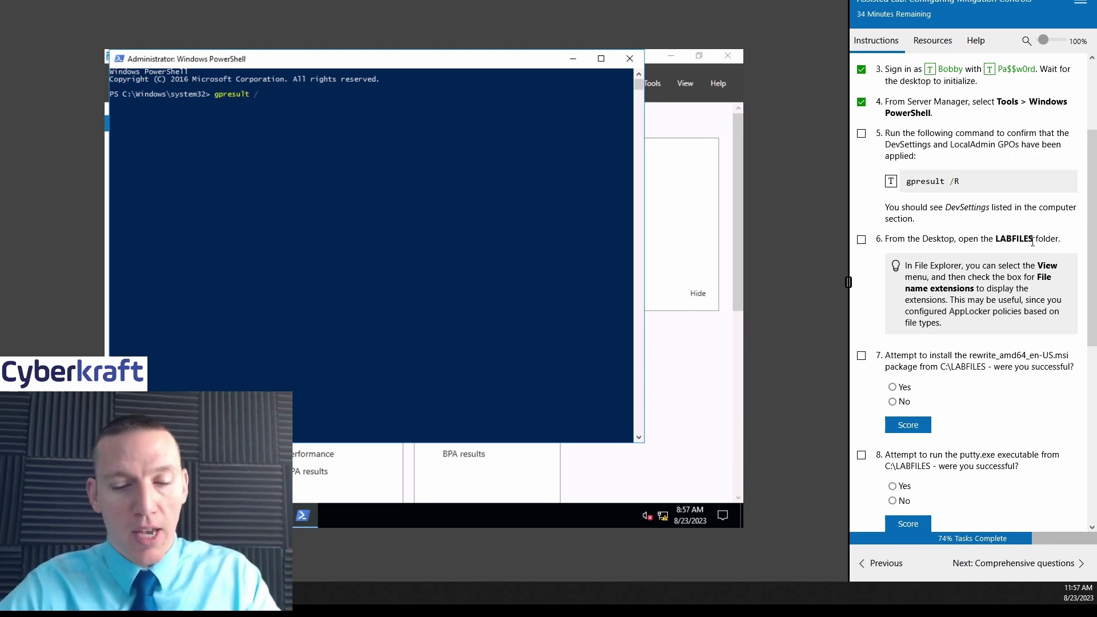
pyautogui.write('/R')
pyautogui.press('Return')
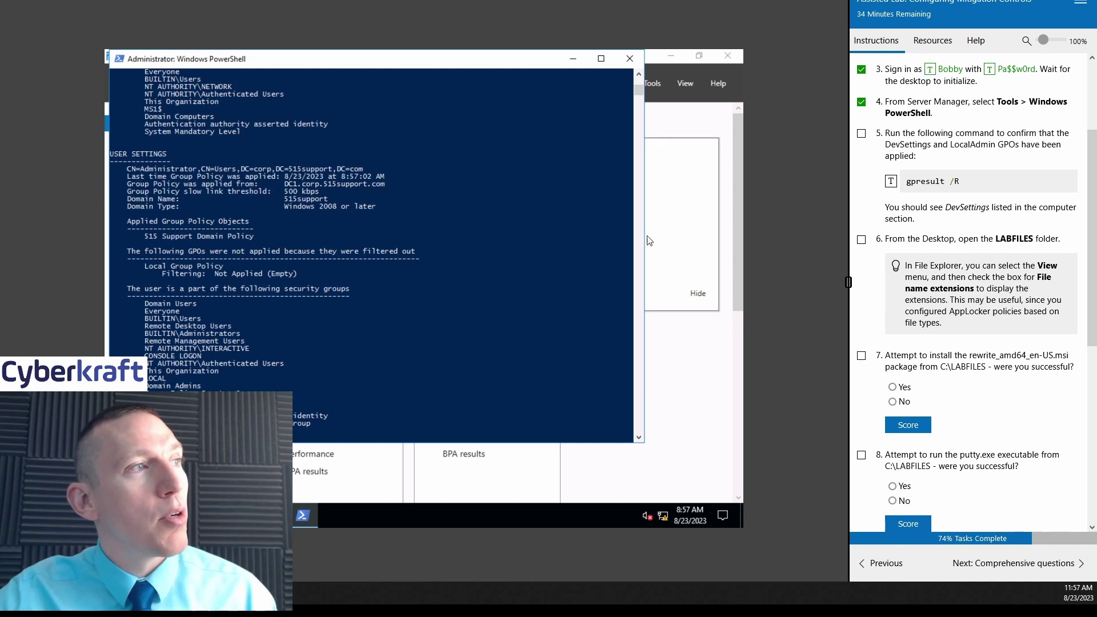
pyautogui.scroll(5, 431, 313)
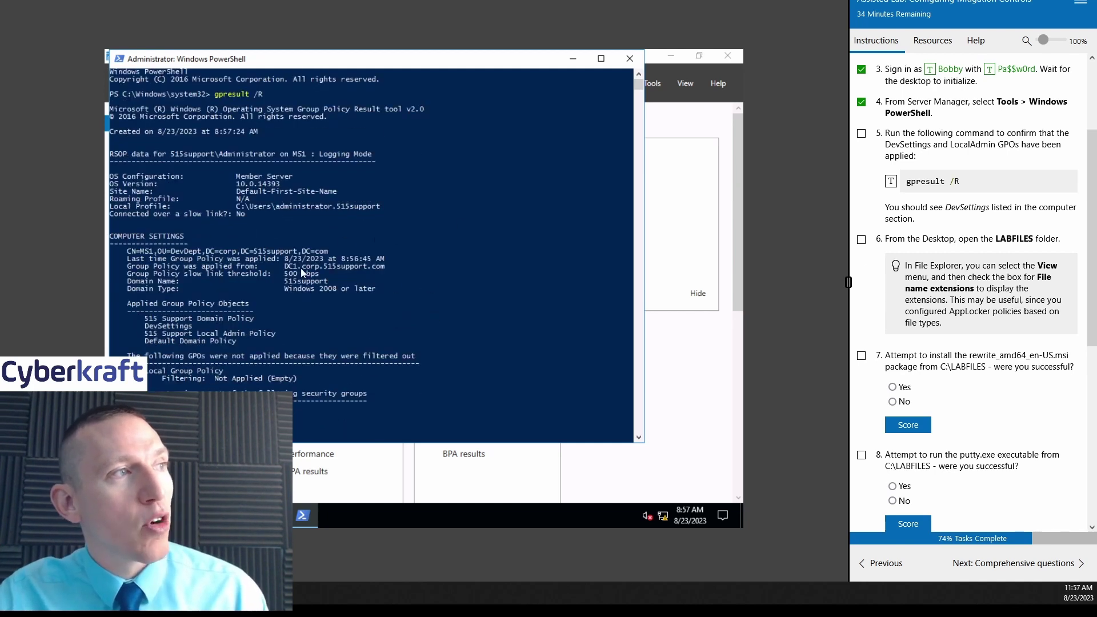
pyautogui.moveTo(432, 65); pyautogui.dragTo(481, 92)
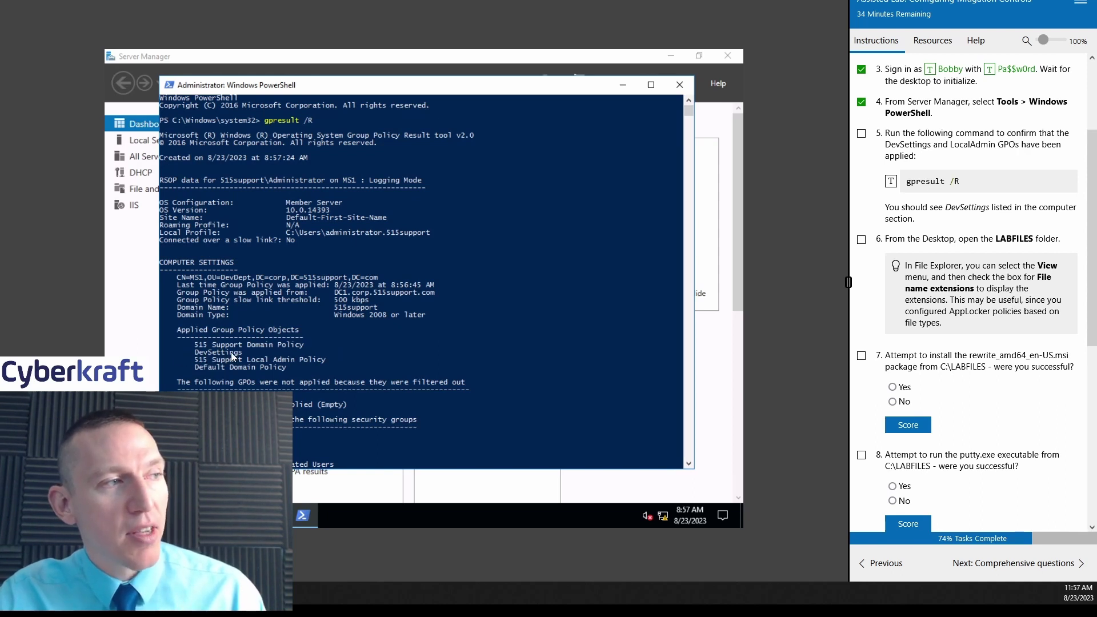
pyautogui.scroll(-12, 410, 327)
pyautogui.scroll(-10, 495, 331)
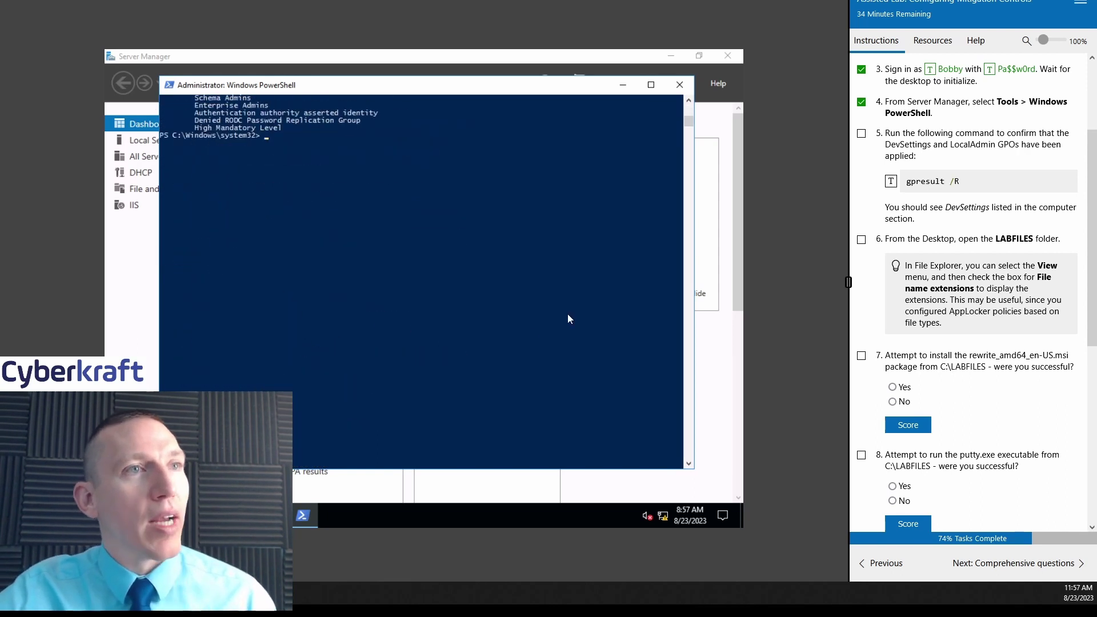
pyautogui.scroll(12, 567, 313)
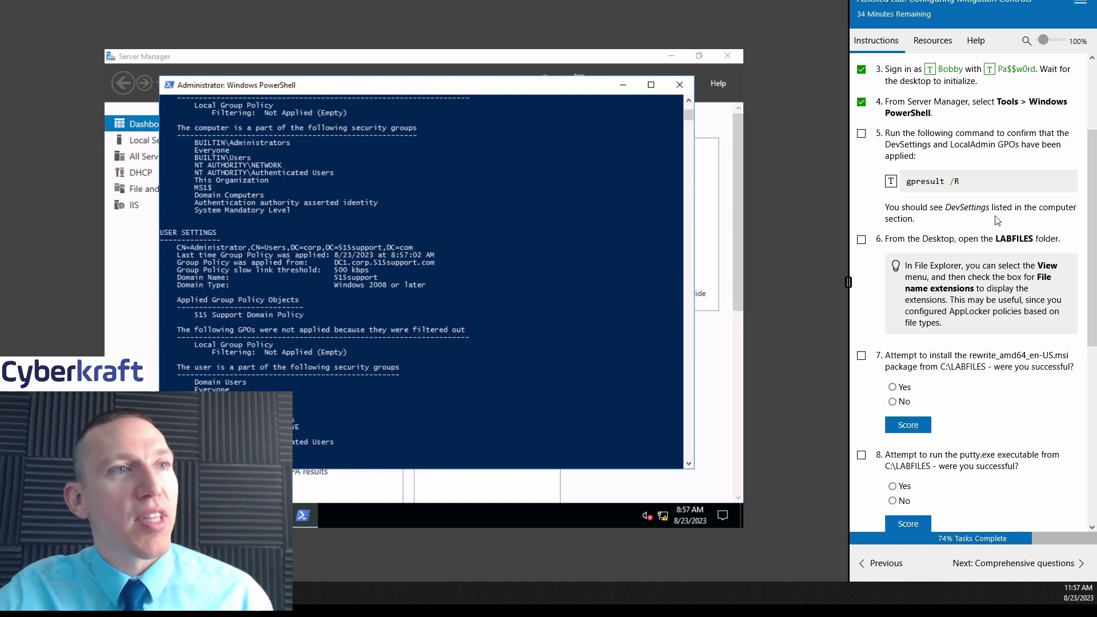
pyautogui.click(862, 134)
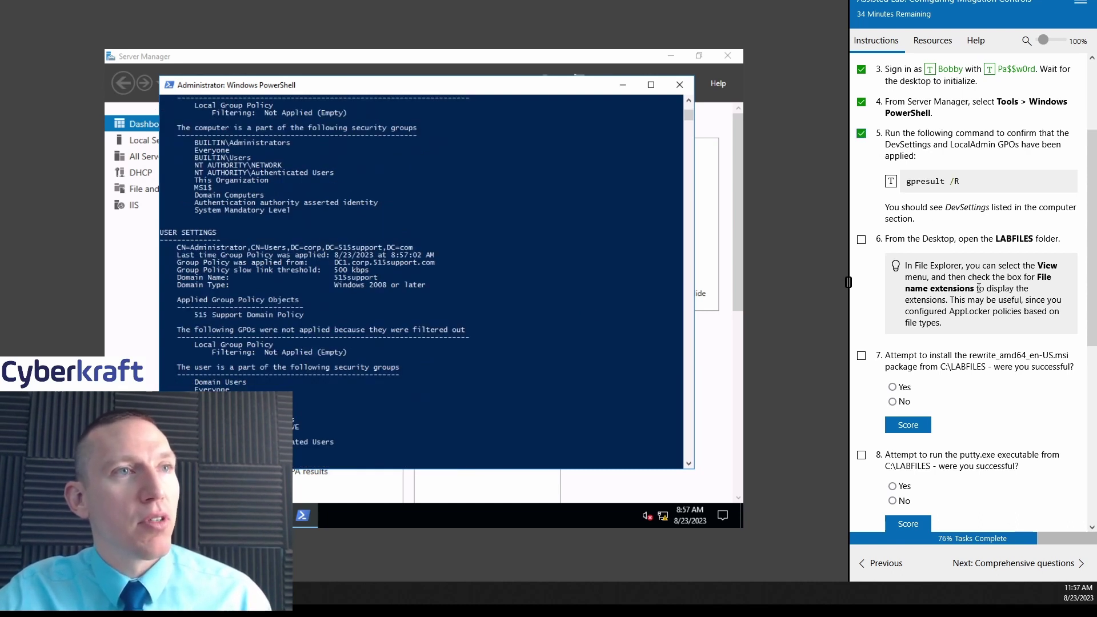
# - Minimize PowerShell and Server Manager, open the LABFILES folder from the desktop, and mark its task complete
pyautogui.scroll(-2, 982, 298)
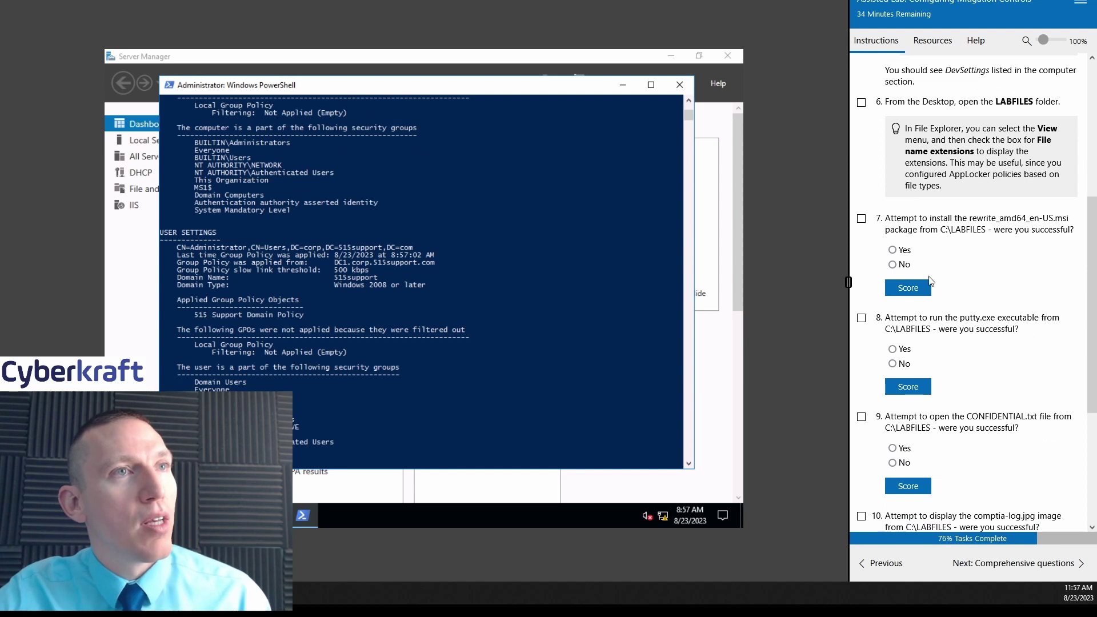
pyautogui.click(623, 85)
pyautogui.click(672, 57)
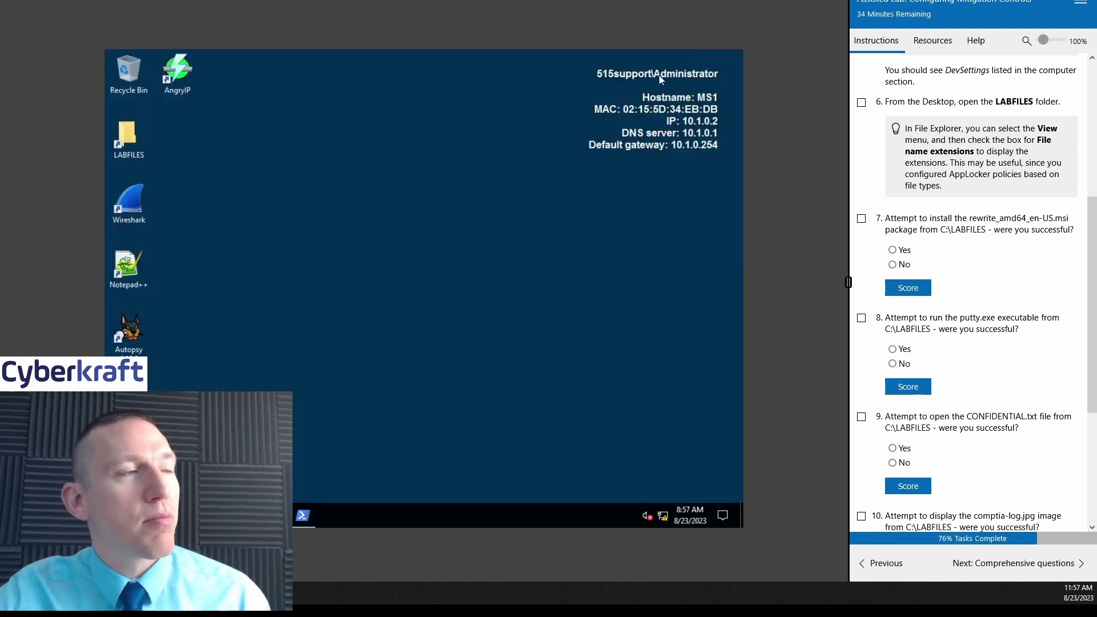
pyautogui.doubleClick(140, 143)
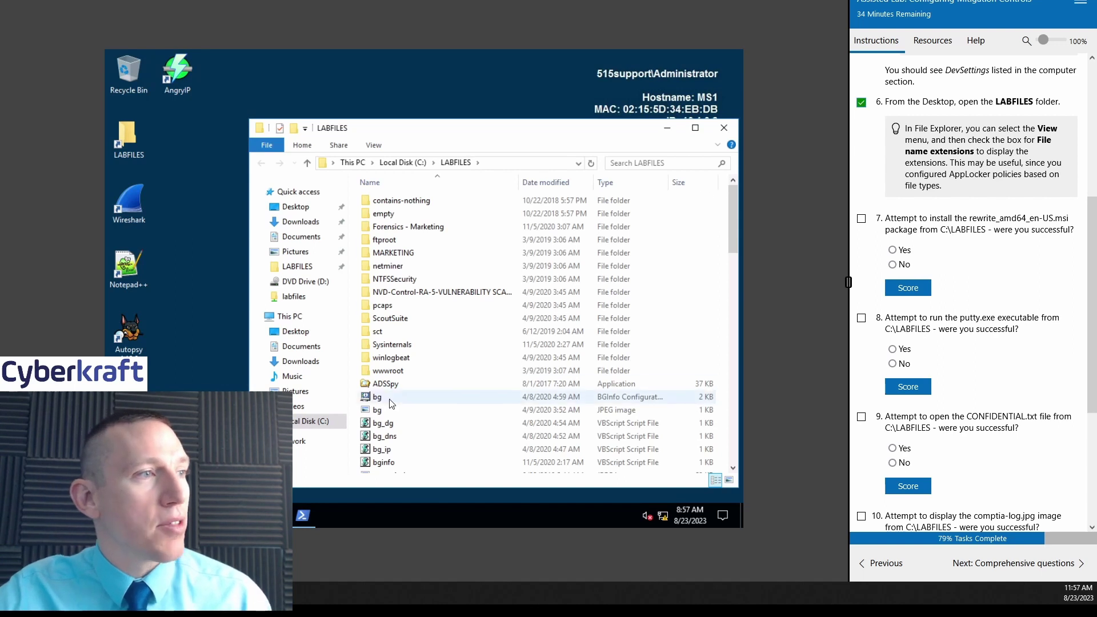
# - Run vcredist_x64 from LABFILES, agree to the license terms, and start installing the Microsoft Visual C++ 2013 Redistributable (x64)
pyautogui.scroll(-12, 439, 387)
pyautogui.scroll(-6, 446, 382)
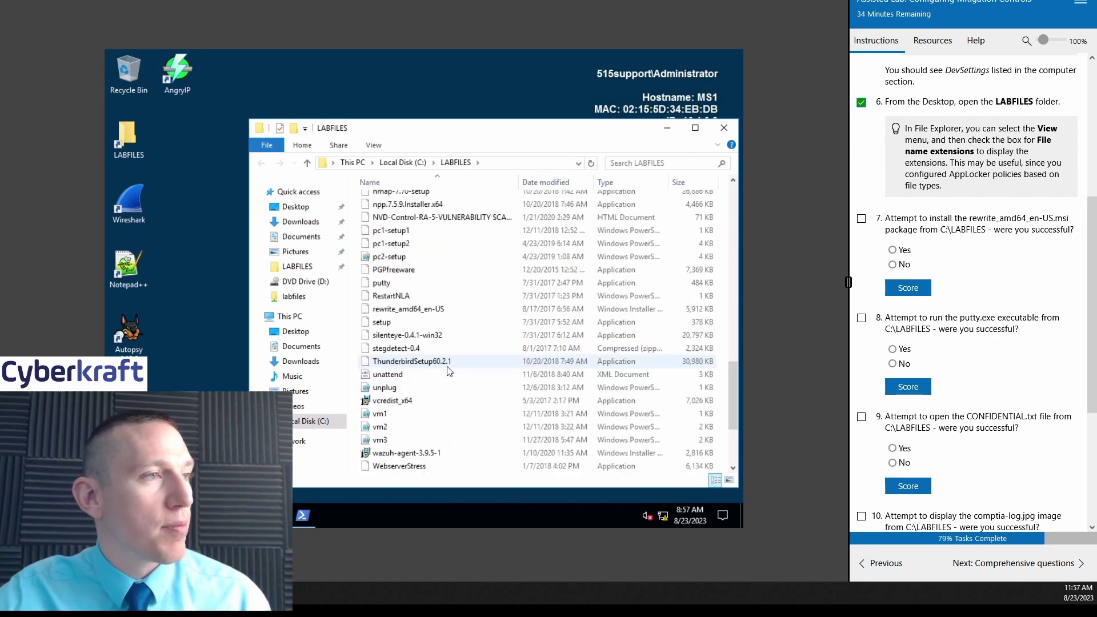
pyautogui.click(439, 406)
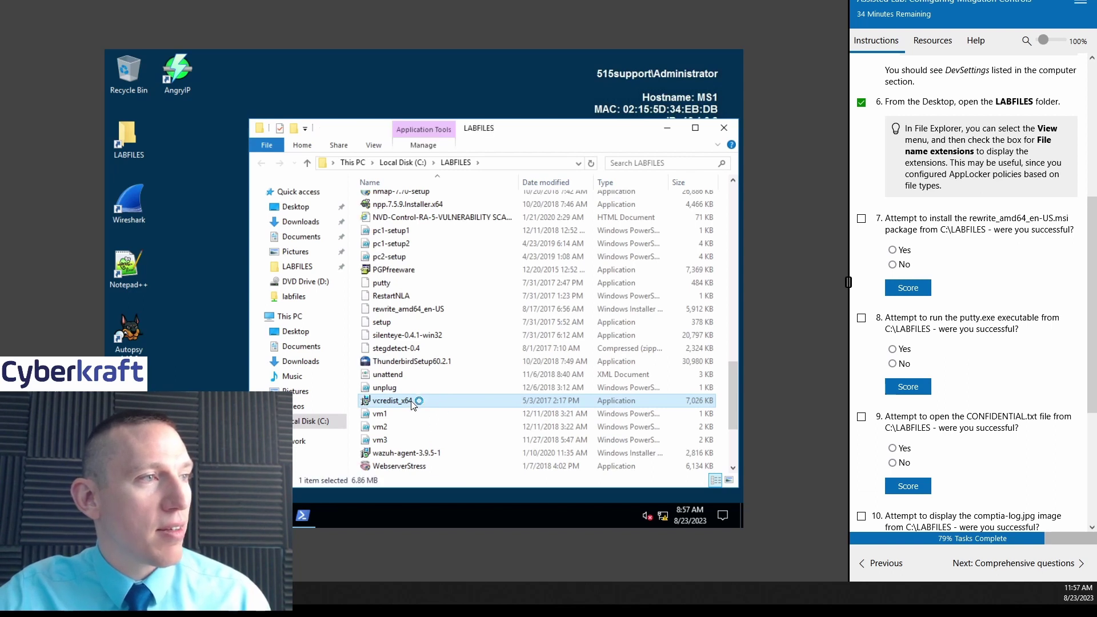
pyautogui.doubleClick(415, 404)
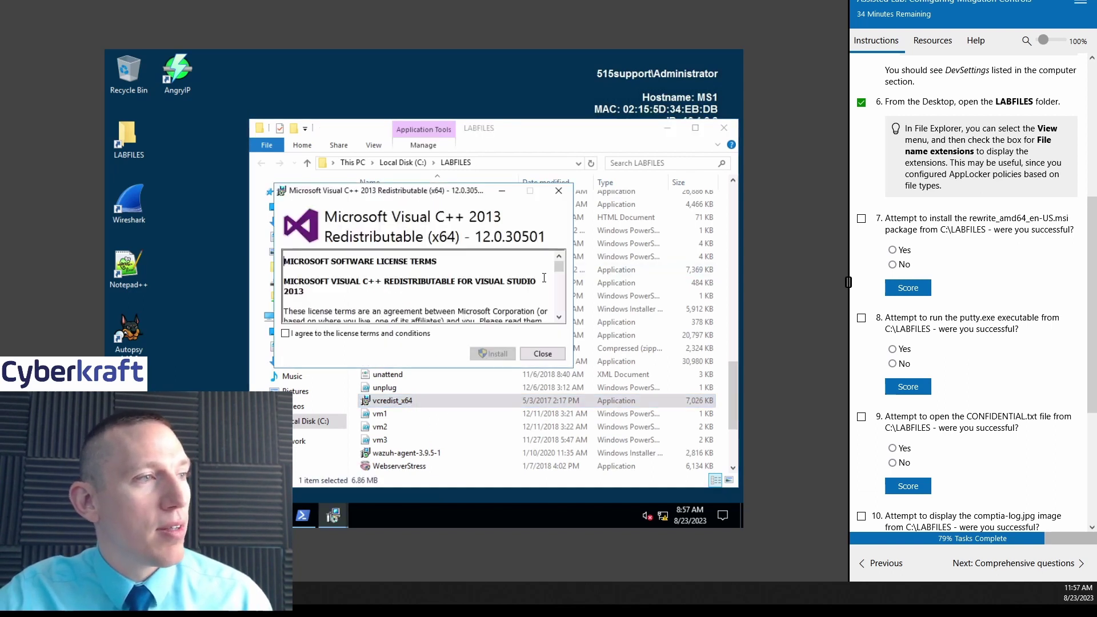
pyautogui.click(391, 337)
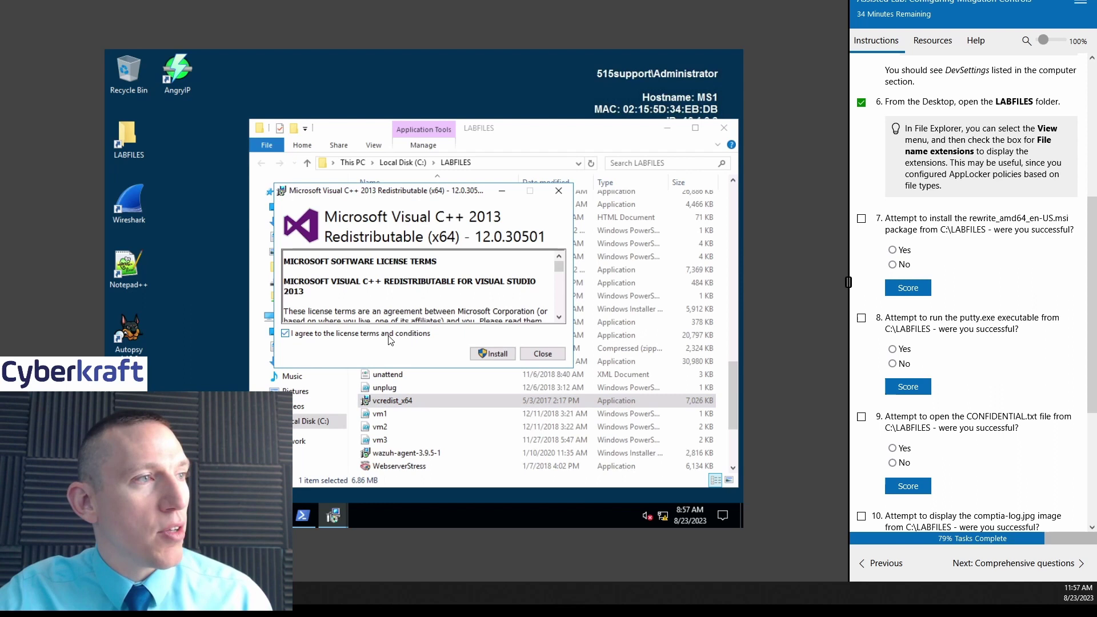
pyautogui.click(495, 354)
pyautogui.click(380, 369)
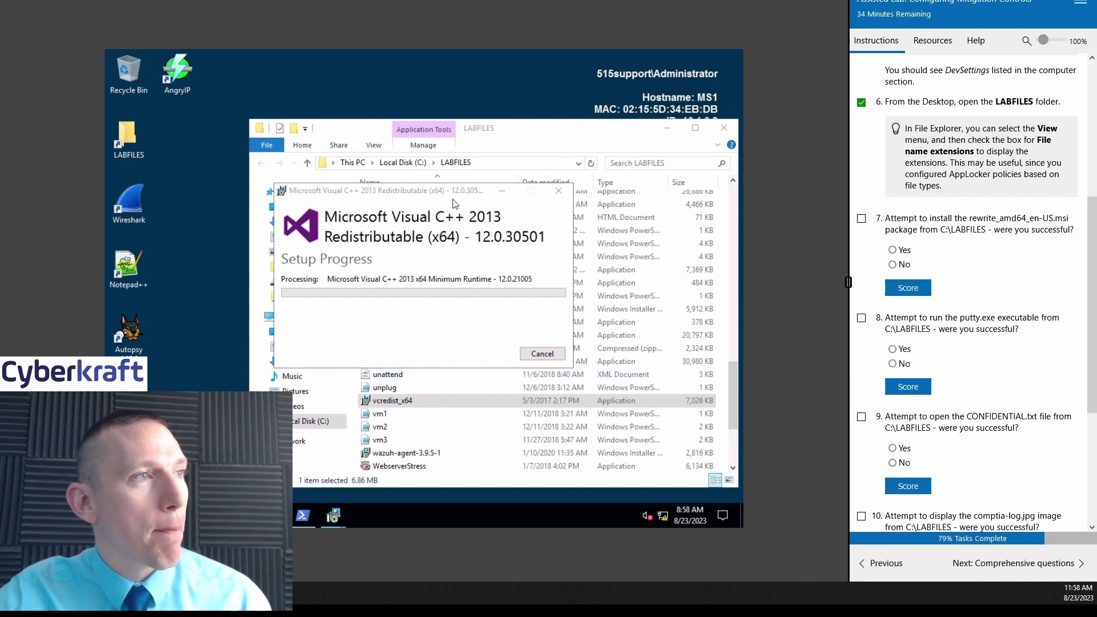
# - Bring back the LABFILES folder and arrange it with the Visual C++ setup window so both can be seen
pyautogui.moveTo(455, 203); pyautogui.dragTo(547, 151)
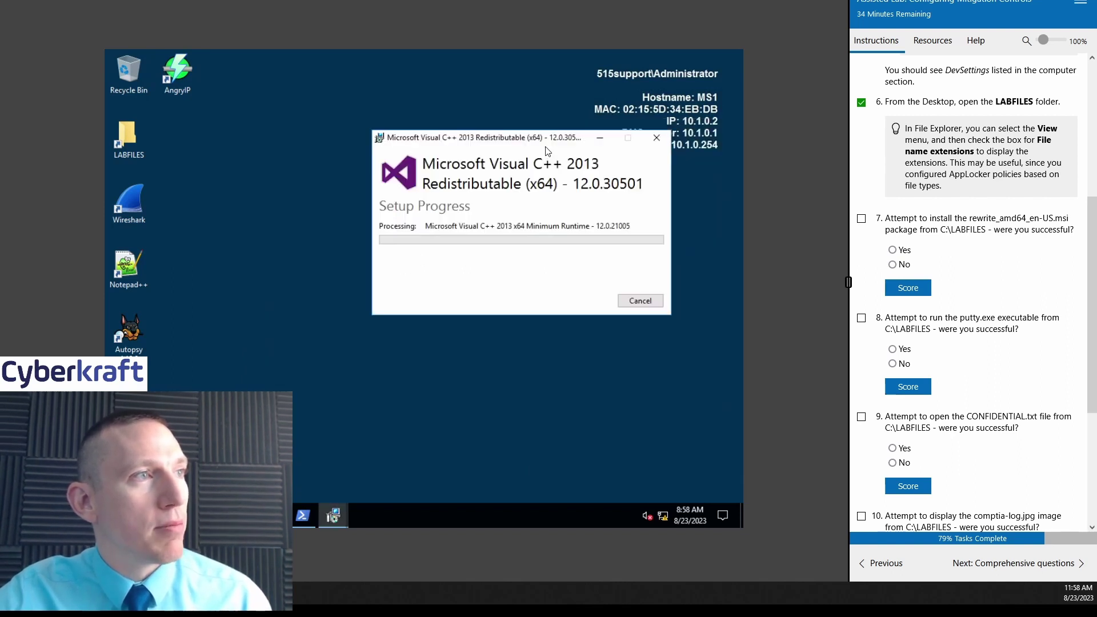
pyautogui.doubleClick(129, 137)
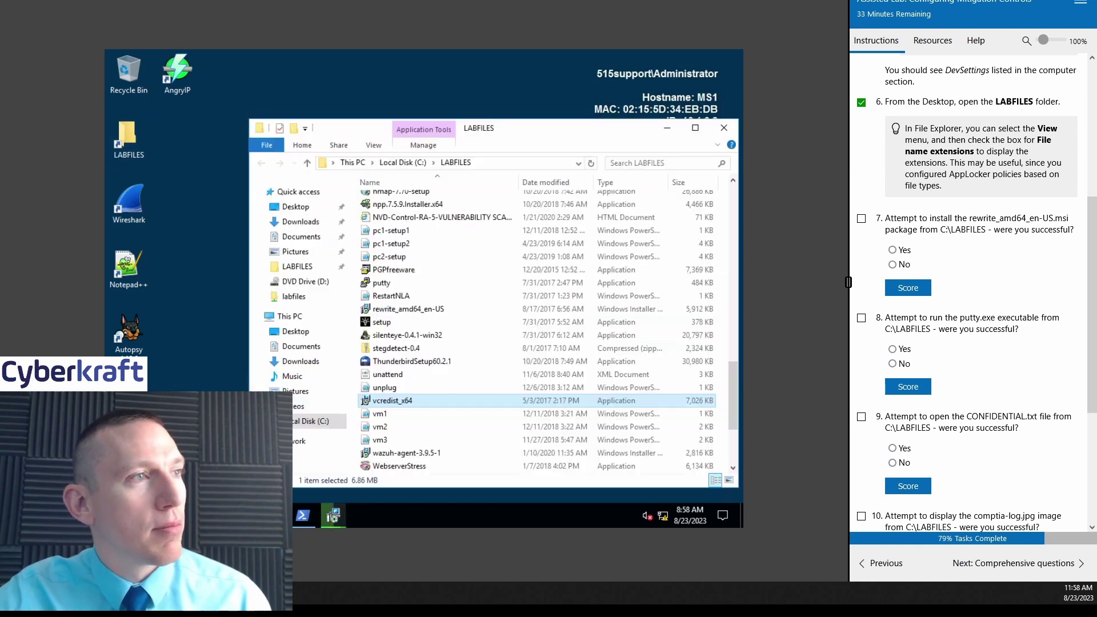
pyautogui.moveTo(552, 130); pyautogui.dragTo(485, 275)
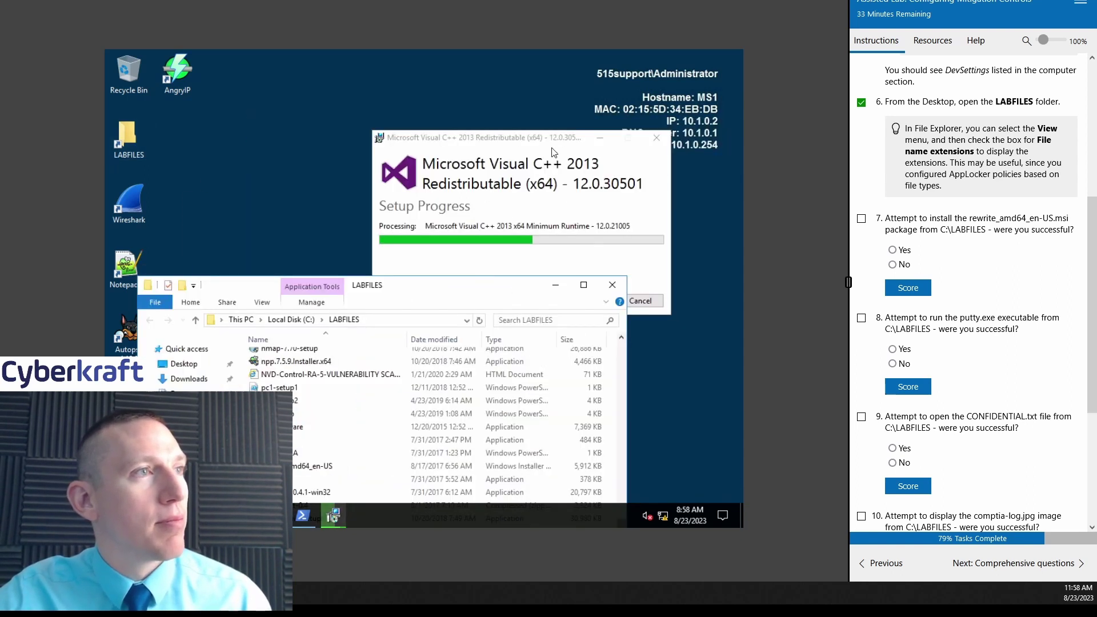
pyautogui.moveTo(554, 141); pyautogui.dragTo(590, 69)
pyautogui.moveTo(416, 294); pyautogui.dragTo(491, 144)
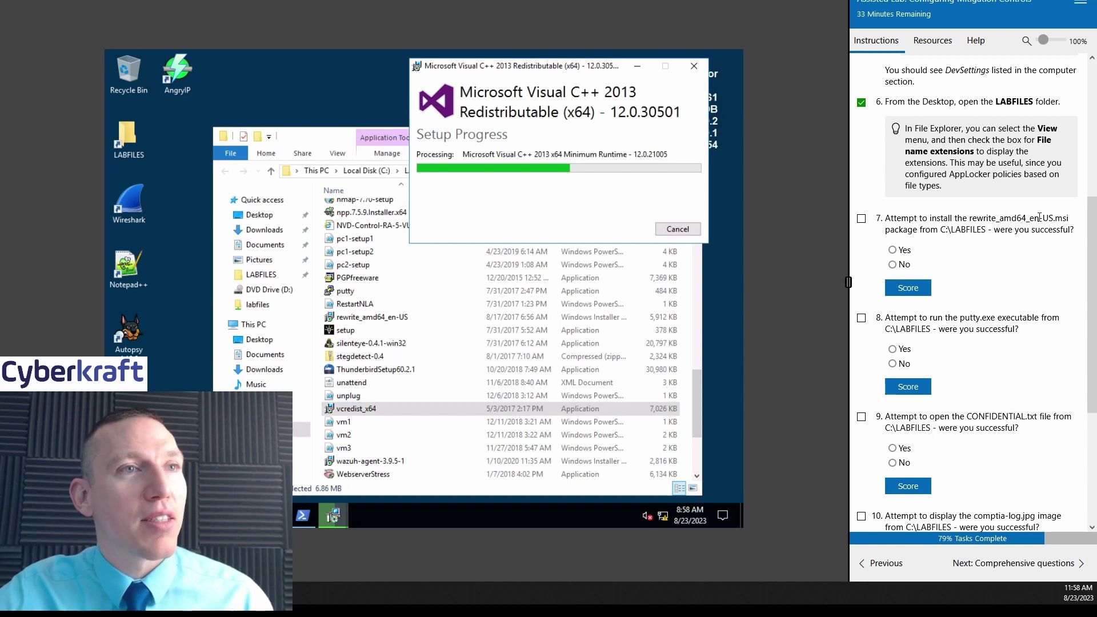
# - Launch the rewrite_amd64_en-US installer package from LABFILES and close the Visual C++ 2013 setup window
pyautogui.click(339, 140)
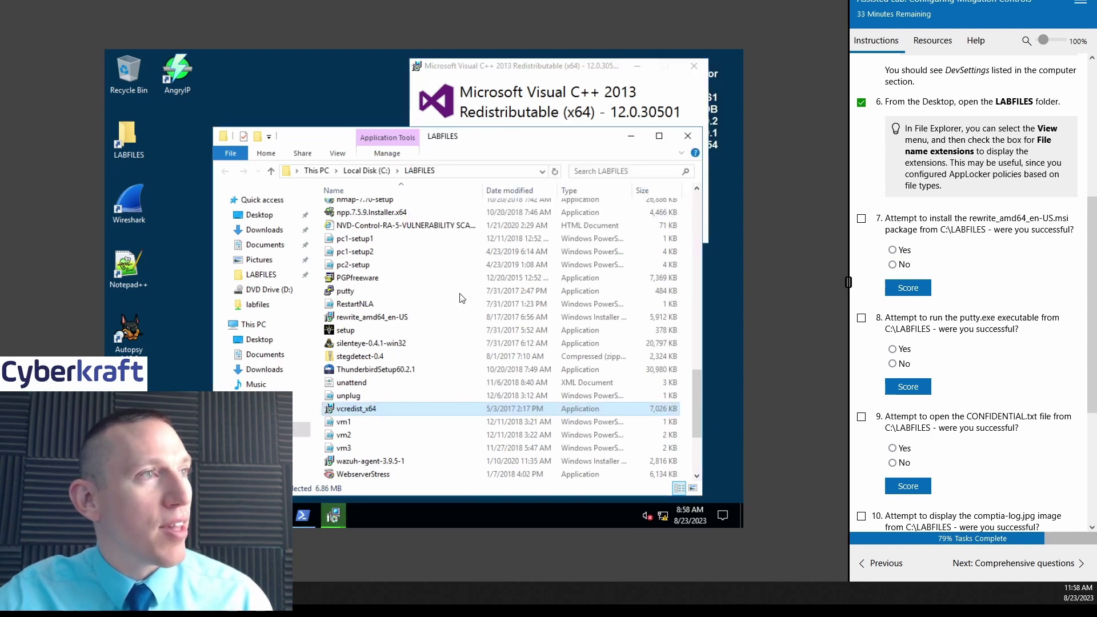
pyautogui.scroll(8, 414, 423)
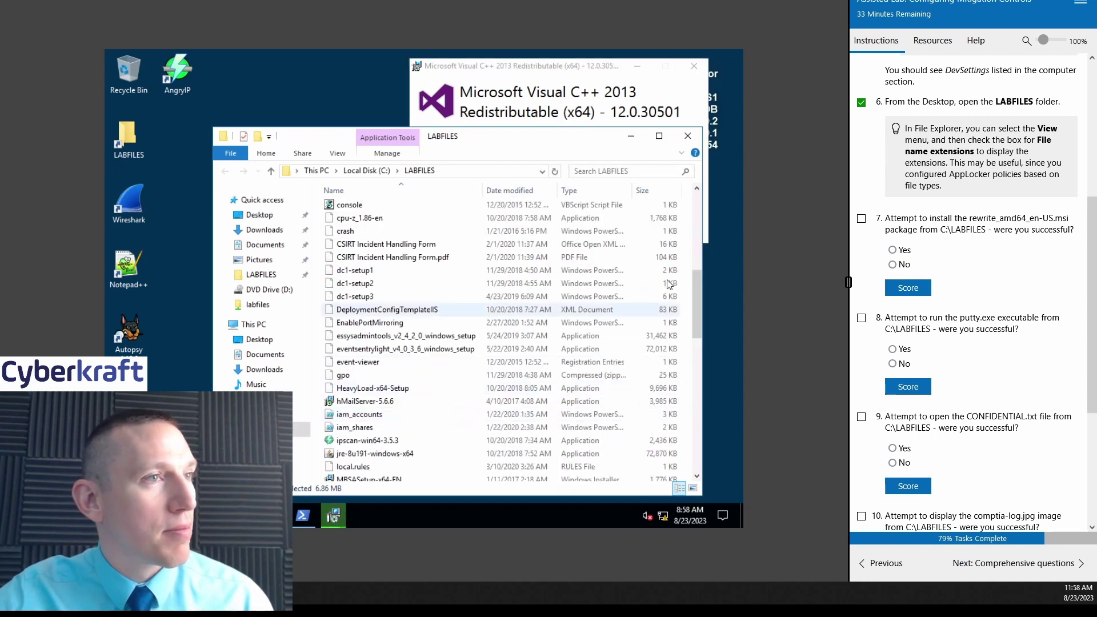
pyautogui.scroll(-3, 697, 327)
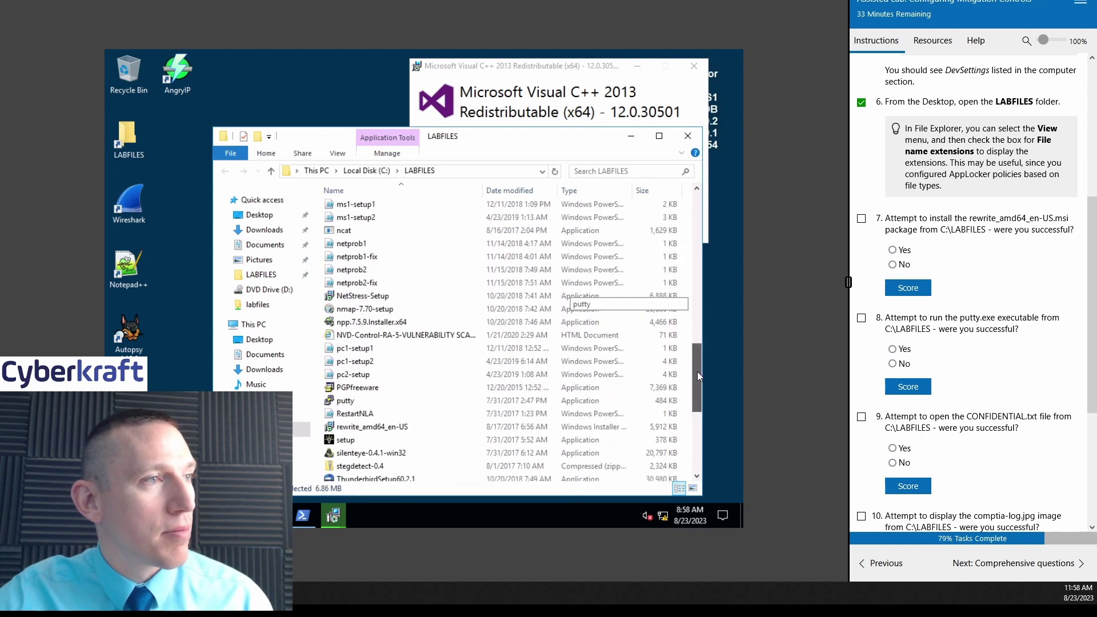
pyautogui.moveTo(693, 320); pyautogui.dragTo(698, 400)
pyautogui.click(392, 319)
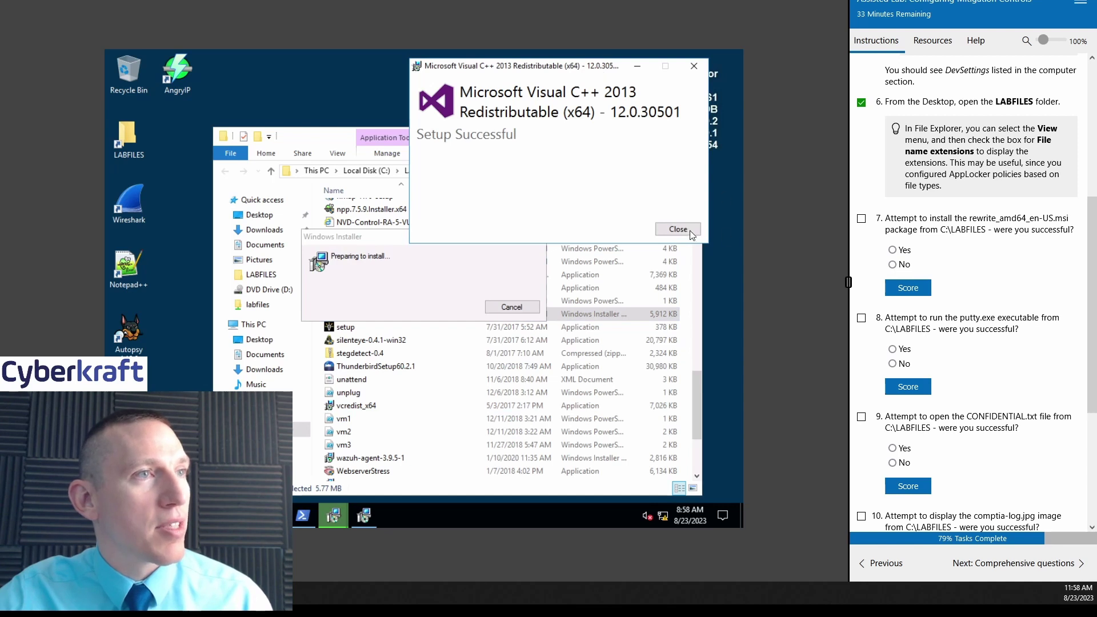
pyautogui.click(691, 231)
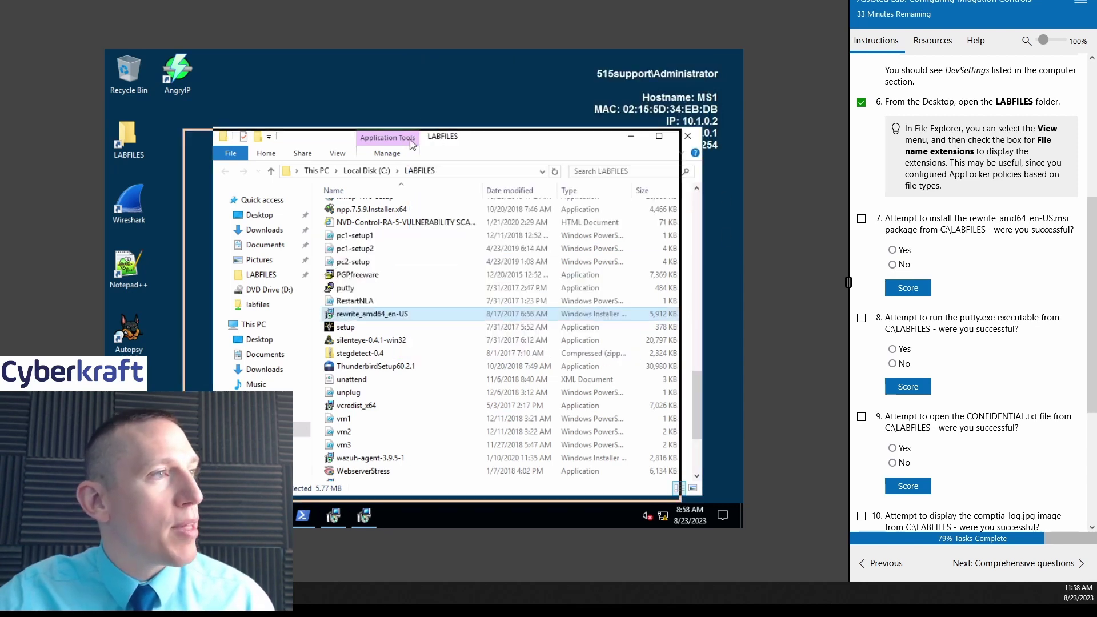
# - Accept the license and start installing IIS URL Rewrite Module 2, then move its window aside and bring LABFILES forward
pyautogui.moveTo(410, 144); pyautogui.dragTo(341, 143)
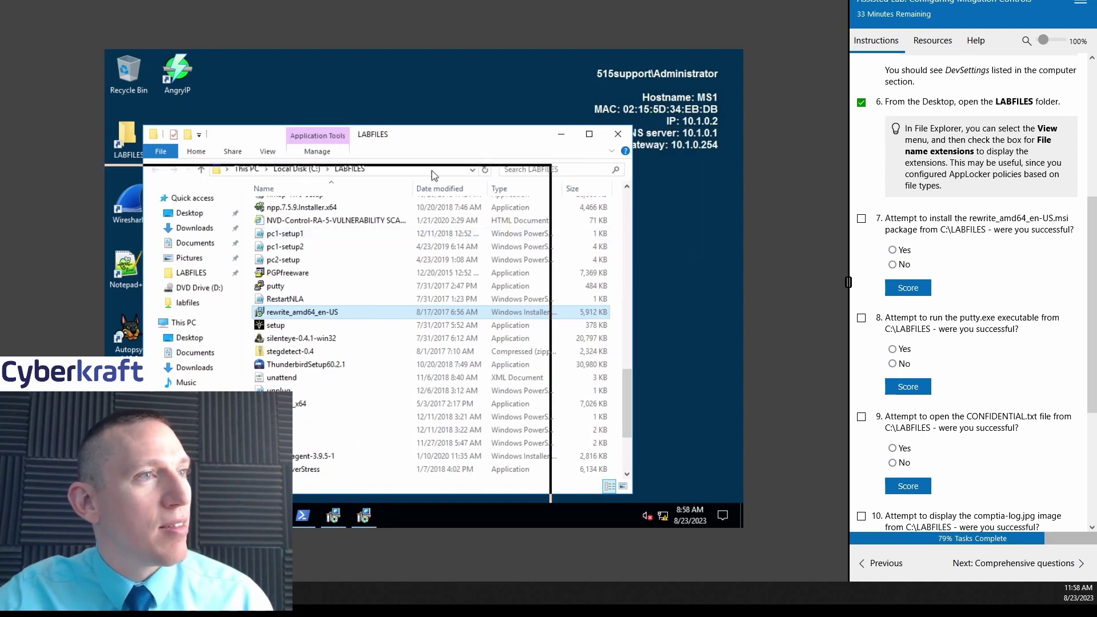
pyautogui.moveTo(435, 126); pyautogui.dragTo(351, 117)
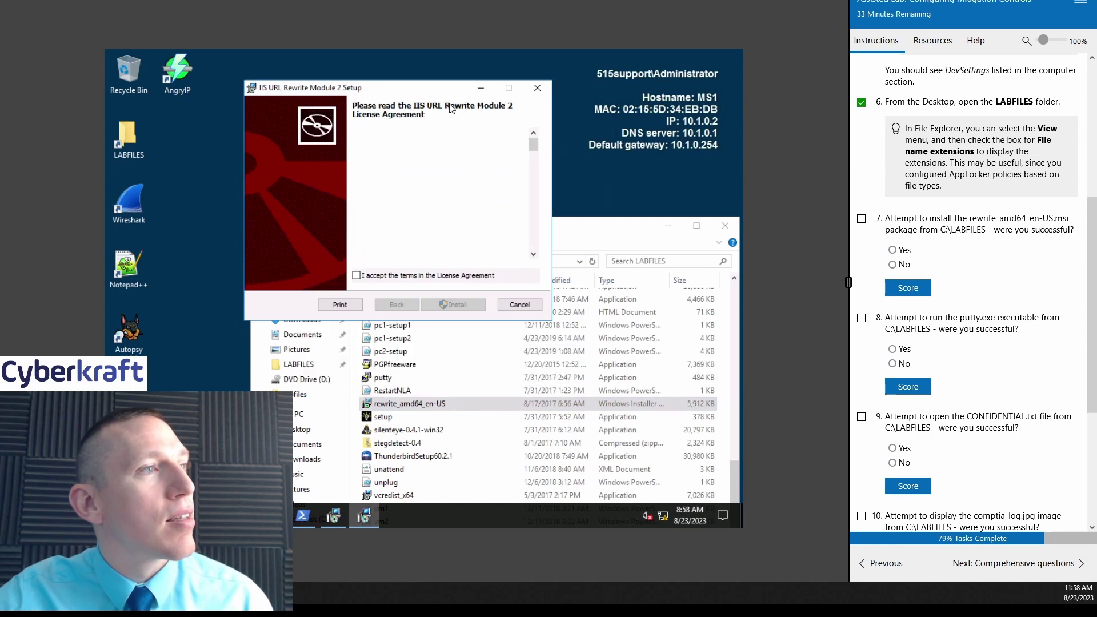
pyautogui.click(462, 302)
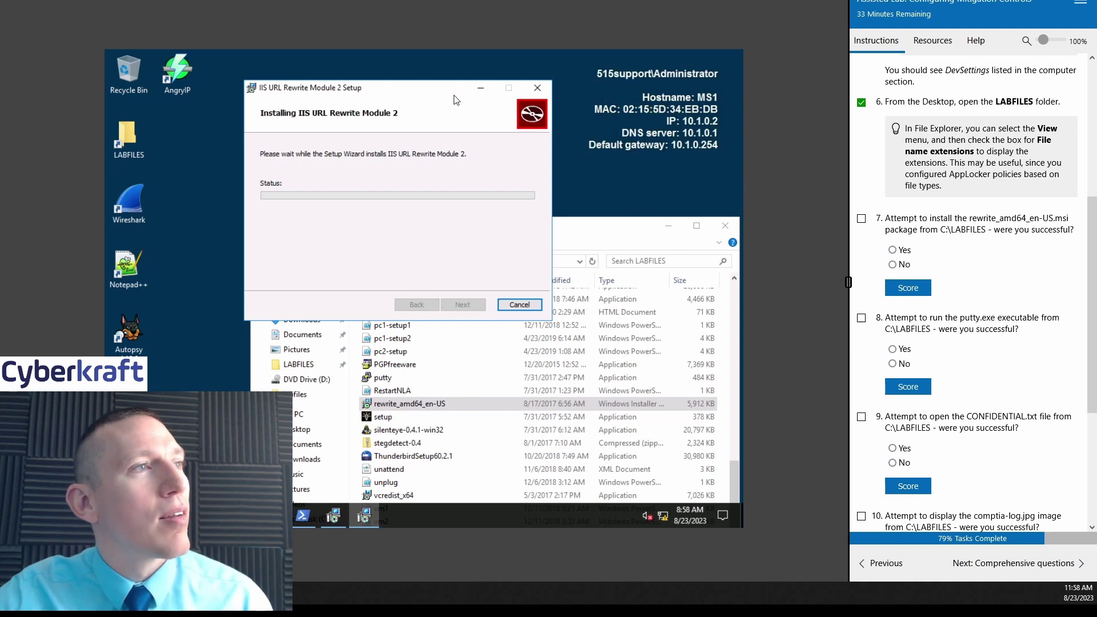
pyautogui.moveTo(419, 91); pyautogui.dragTo(323, 95)
pyautogui.moveTo(536, 235); pyautogui.dragTo(521, 97)
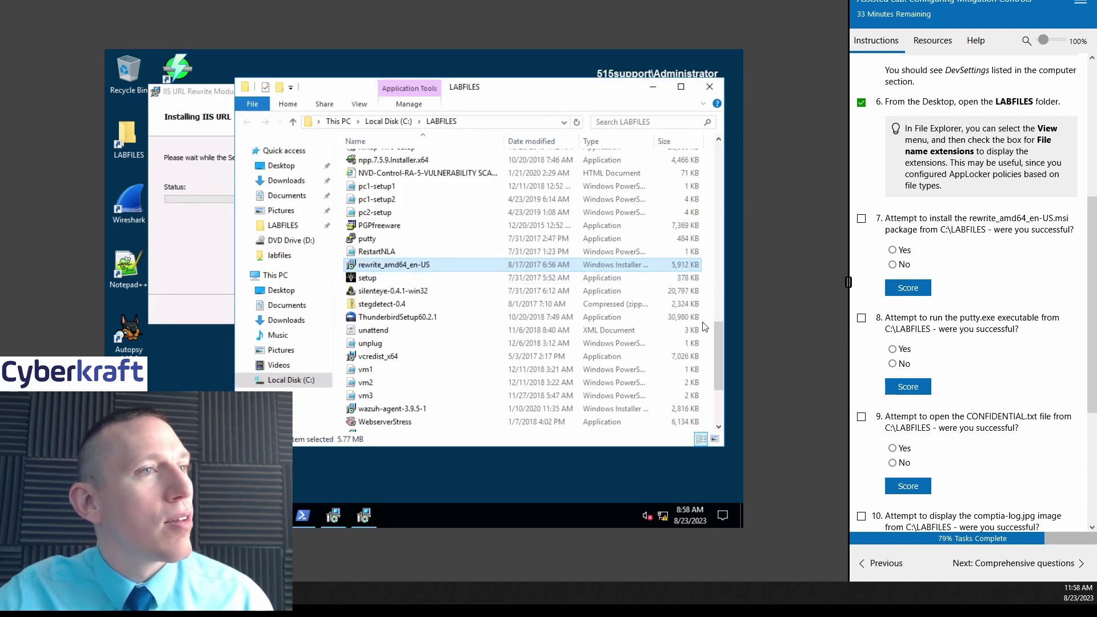
# - Allow the IIS URL Rewrite Module installer to make changes to the device and bring its setup window forward
pyautogui.moveTo(718, 337); pyautogui.dragTo(714, 257)
pyautogui.click(393, 512)
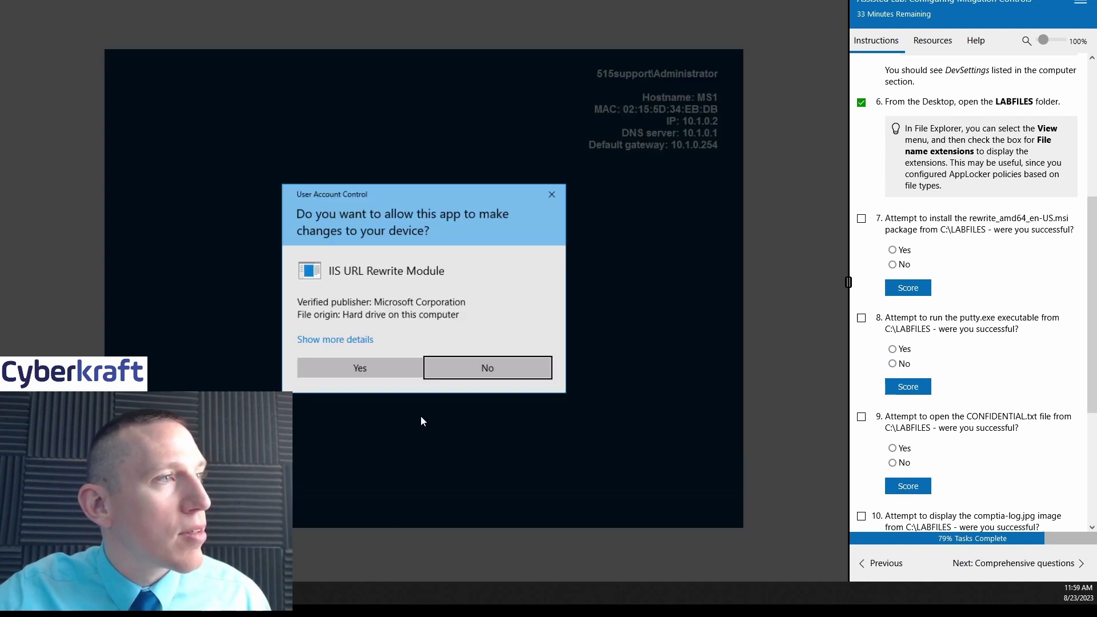
pyautogui.click(360, 368)
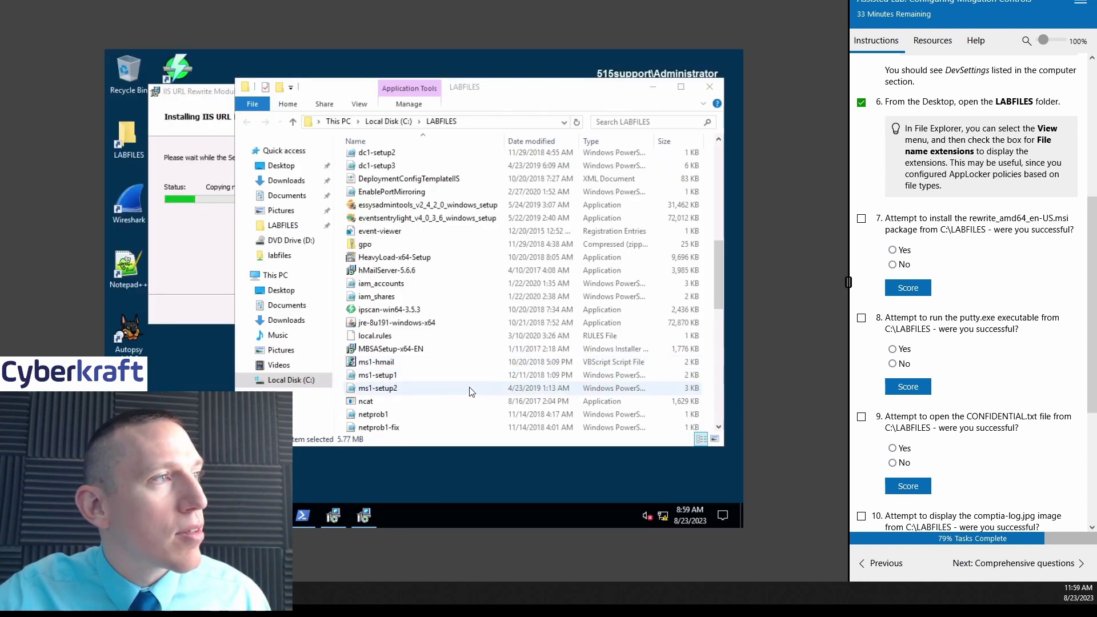
pyautogui.click(207, 102)
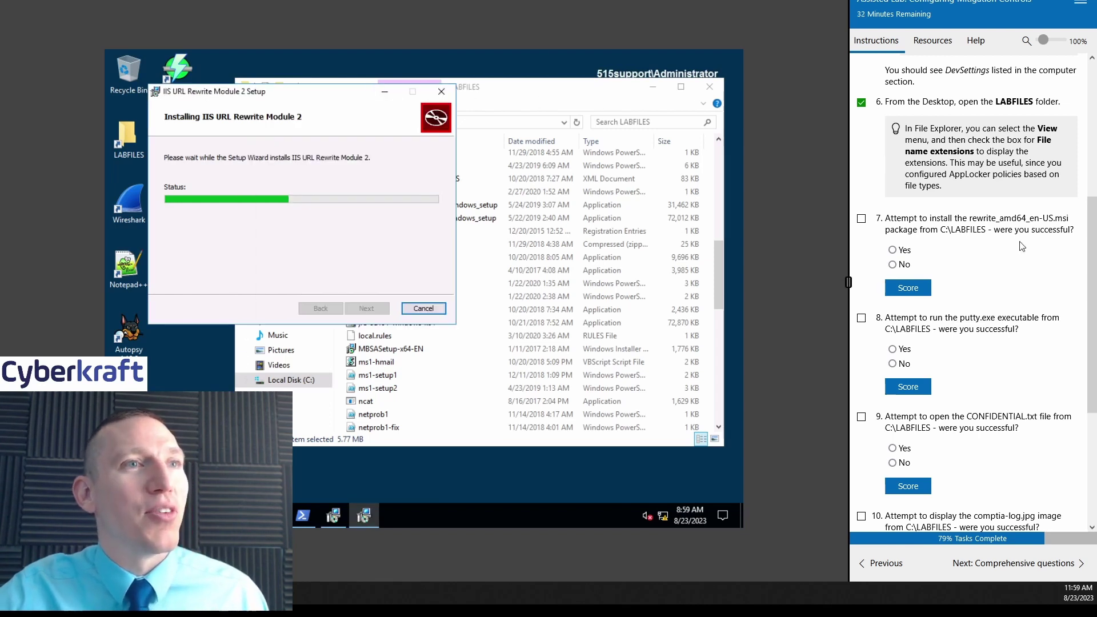
# - Finish the IIS URL Rewrite Module 2 setup and mark lab task 7 complete, scoring the answer Yes
pyautogui.scroll(2, 1023, 284)
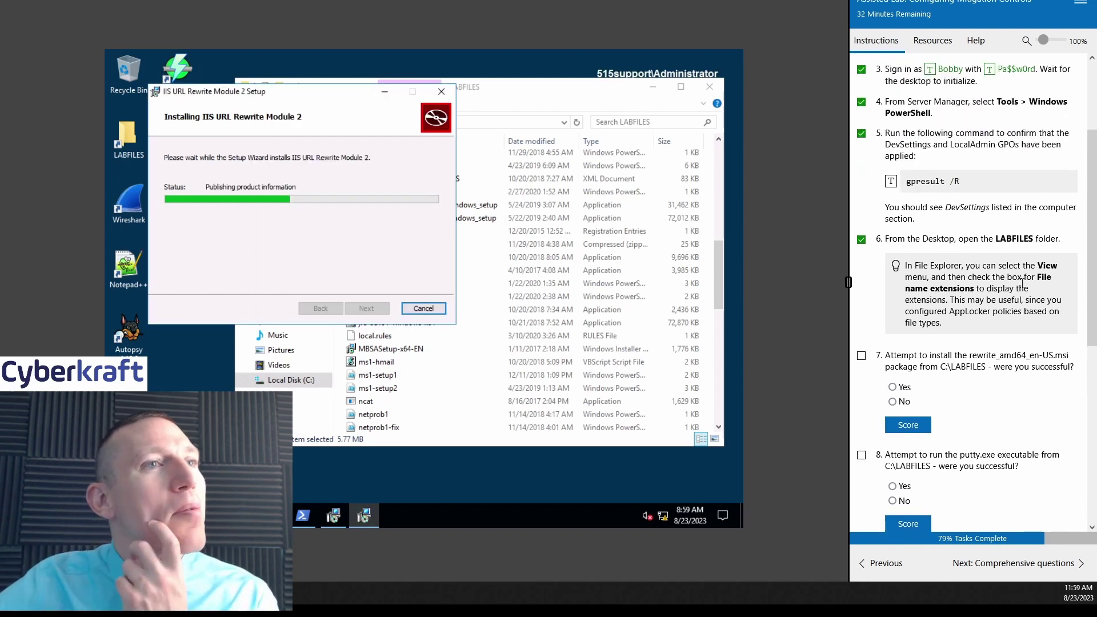
pyautogui.scroll(-2, 1023, 284)
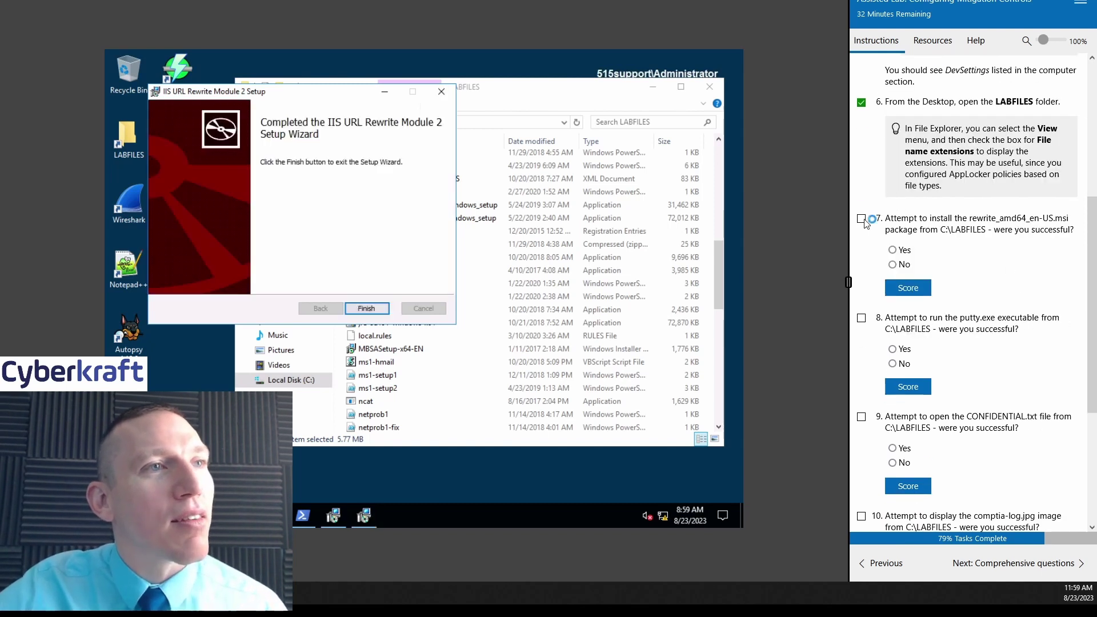
pyautogui.click(862, 219)
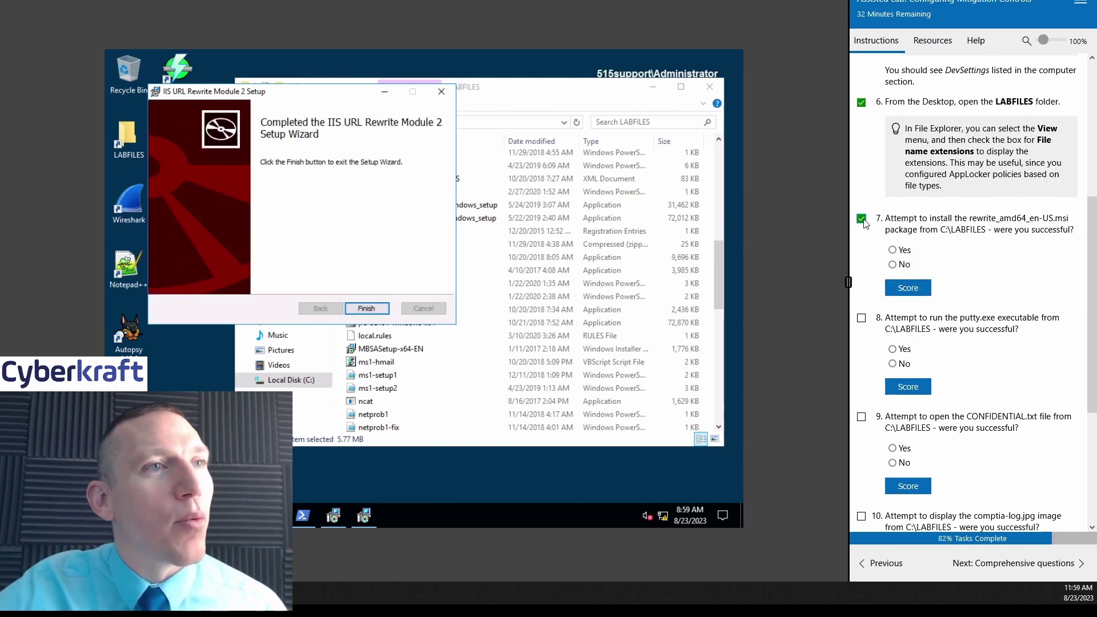
pyautogui.click(361, 312)
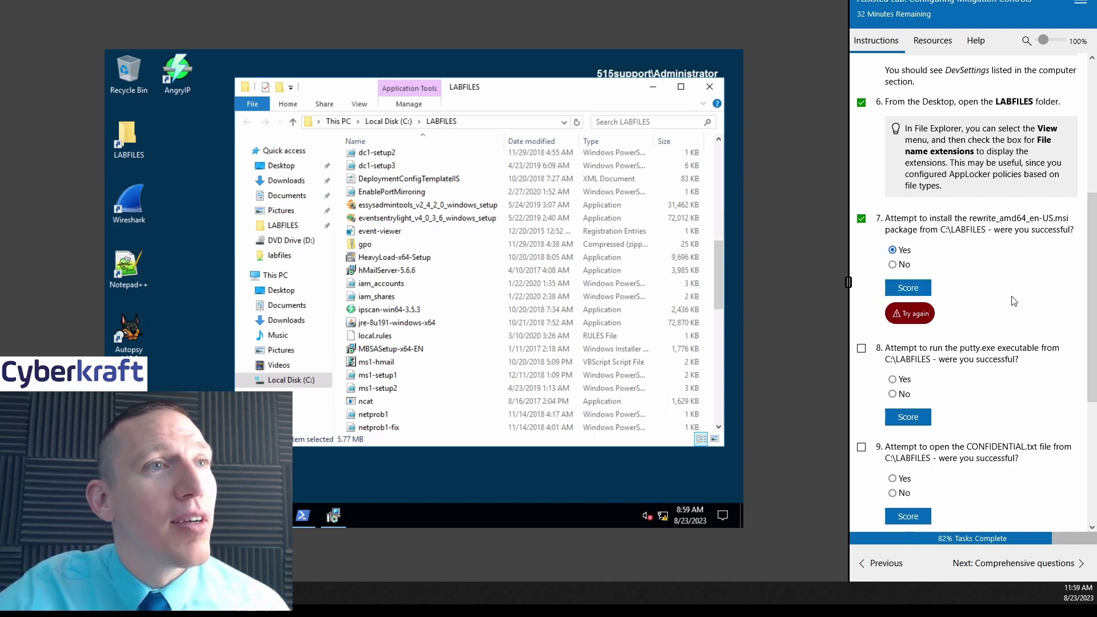
# - Examine the previous lab page's instructions for creating the DevSettings GPO, its AppLocker deny rules and the Application Identity service setting
pyautogui.scroll(2, 1014, 301)
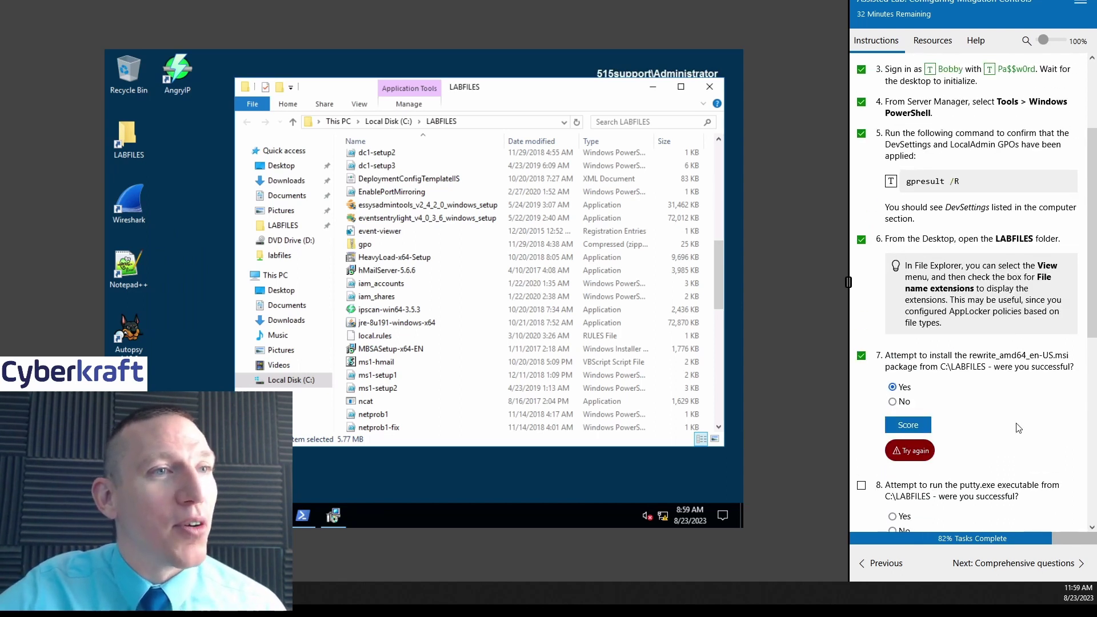
pyautogui.scroll(-1, 1019, 423)
pyautogui.scroll(4, 1065, 415)
pyautogui.scroll(-3, 1064, 415)
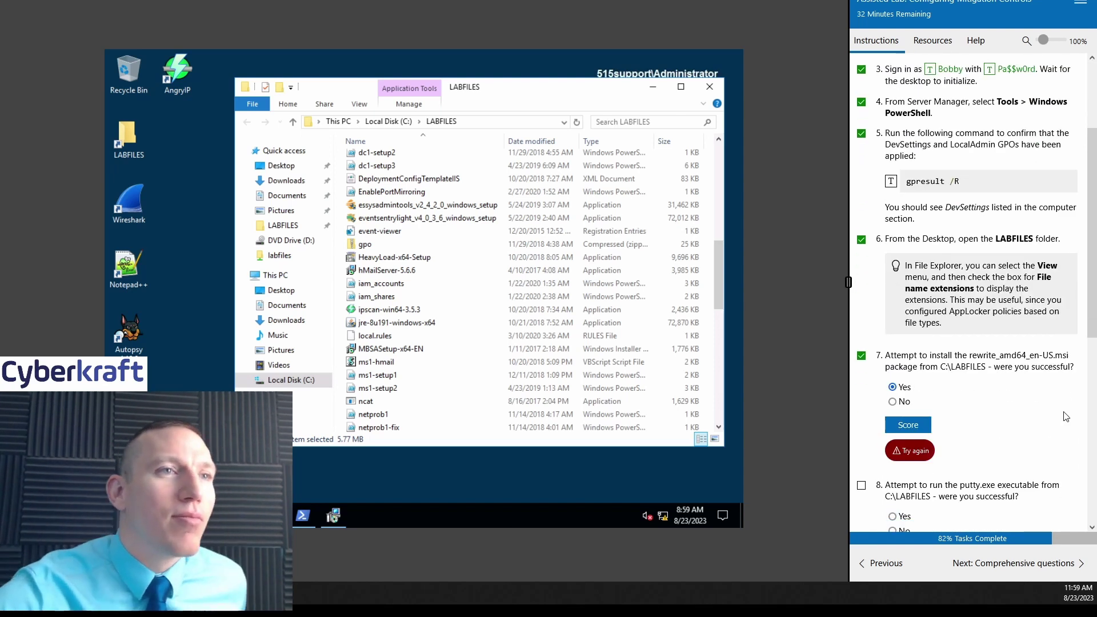
pyautogui.click(883, 563)
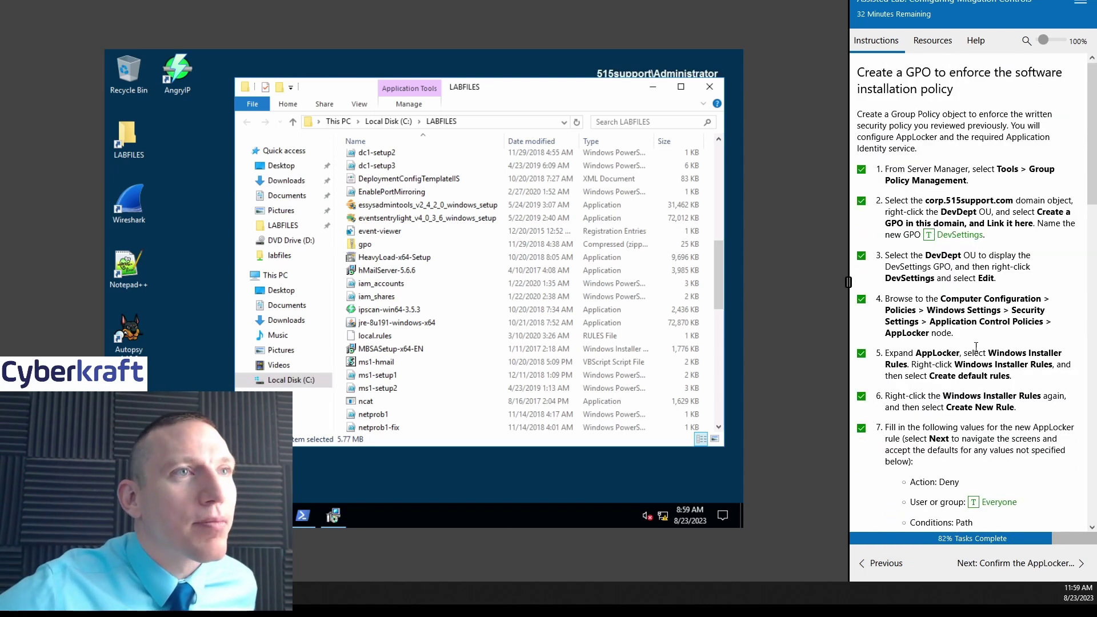
pyautogui.scroll(-3, 975, 313)
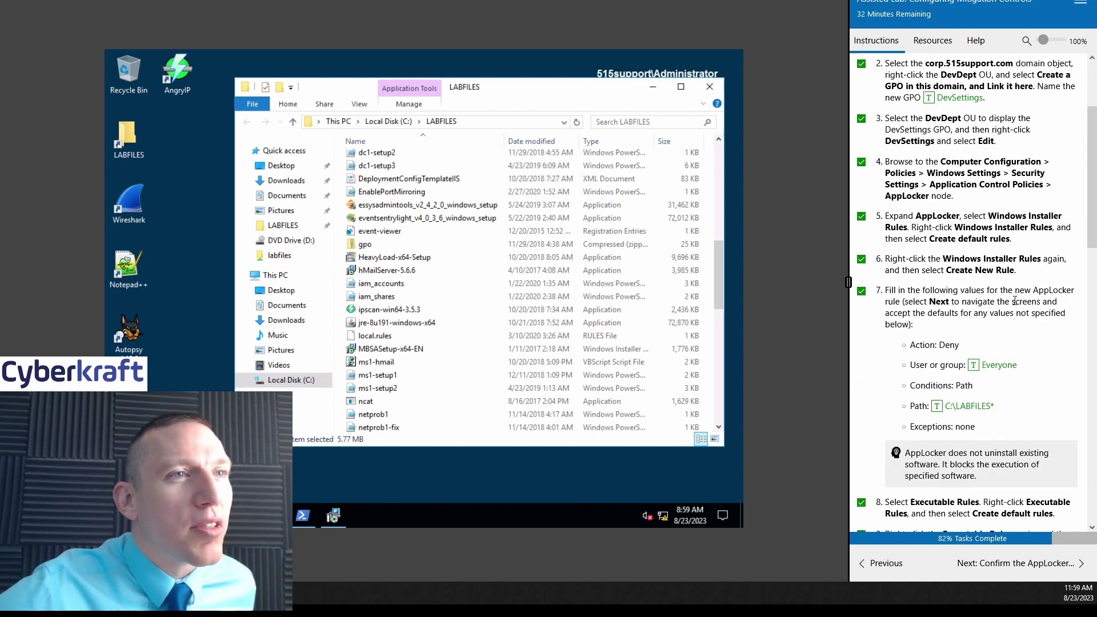
pyautogui.scroll(-7, 1015, 301)
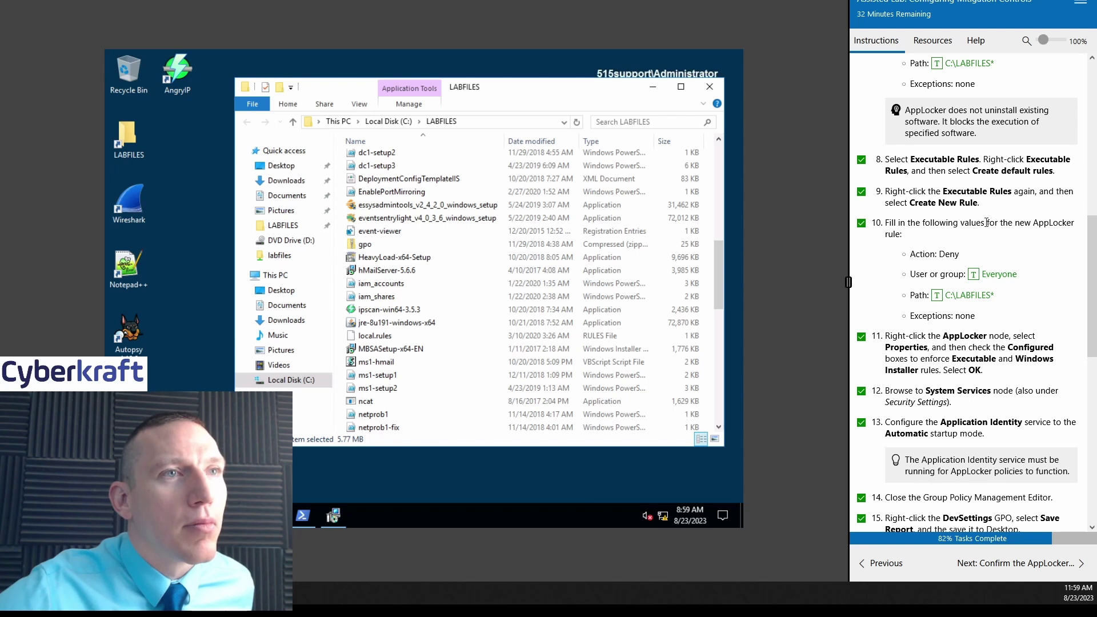
pyautogui.moveTo(1089, 262); pyautogui.dragTo(1092, 285)
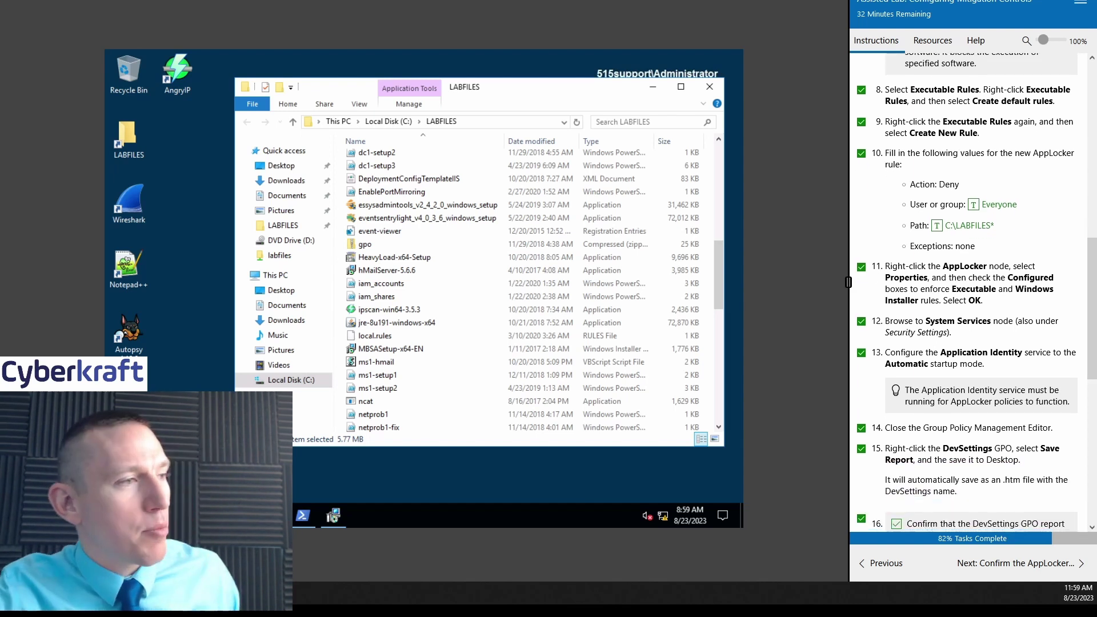
pyautogui.click(326, 482)
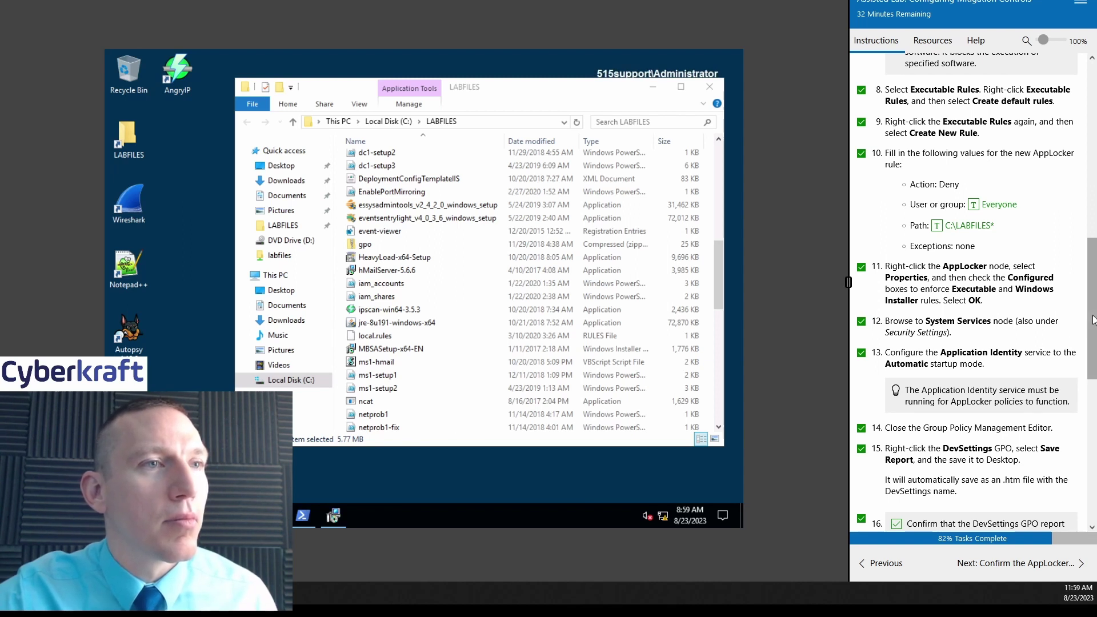
pyautogui.scroll(-3, 981, 268)
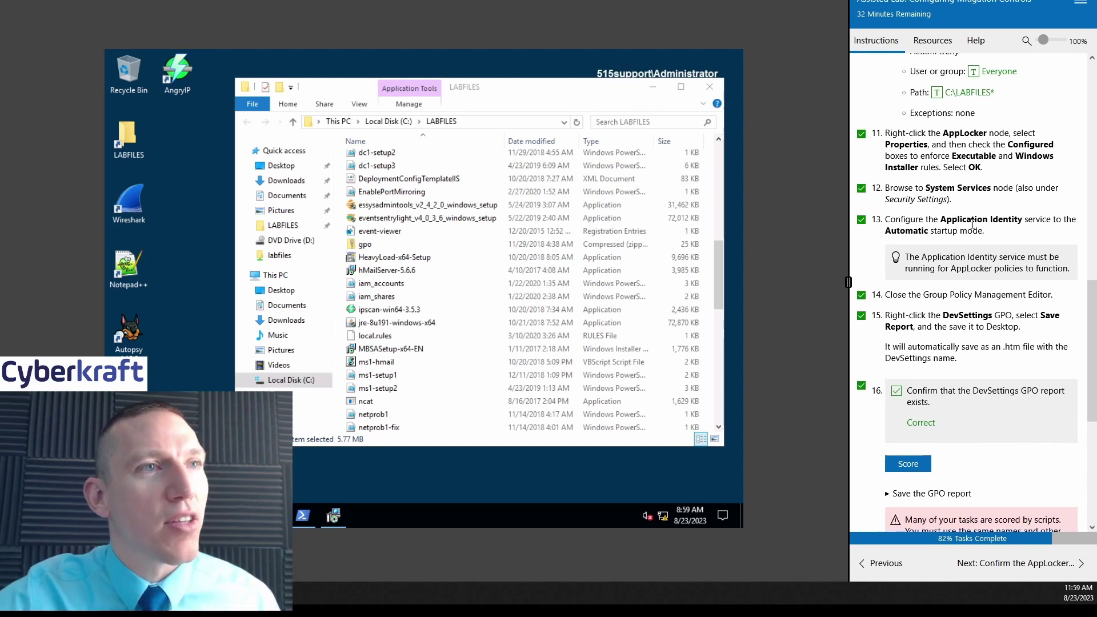
# - Switch to the DC1 machine, reopen Group Policy Management from Server Manager, and widen its console tree
pyautogui.click(936, 41)
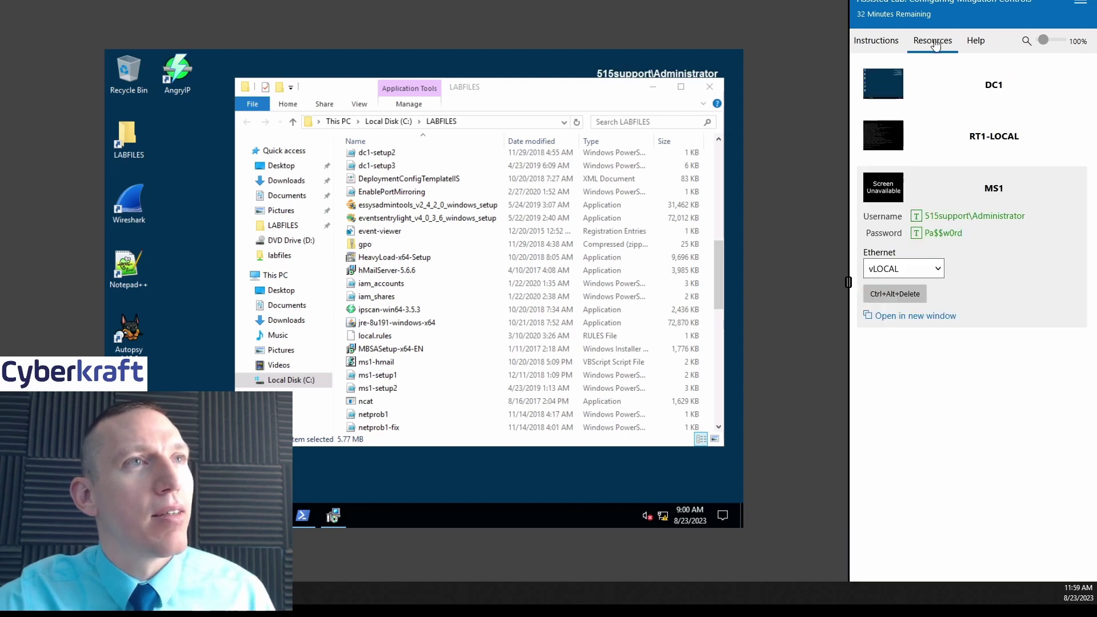
pyautogui.click(971, 88)
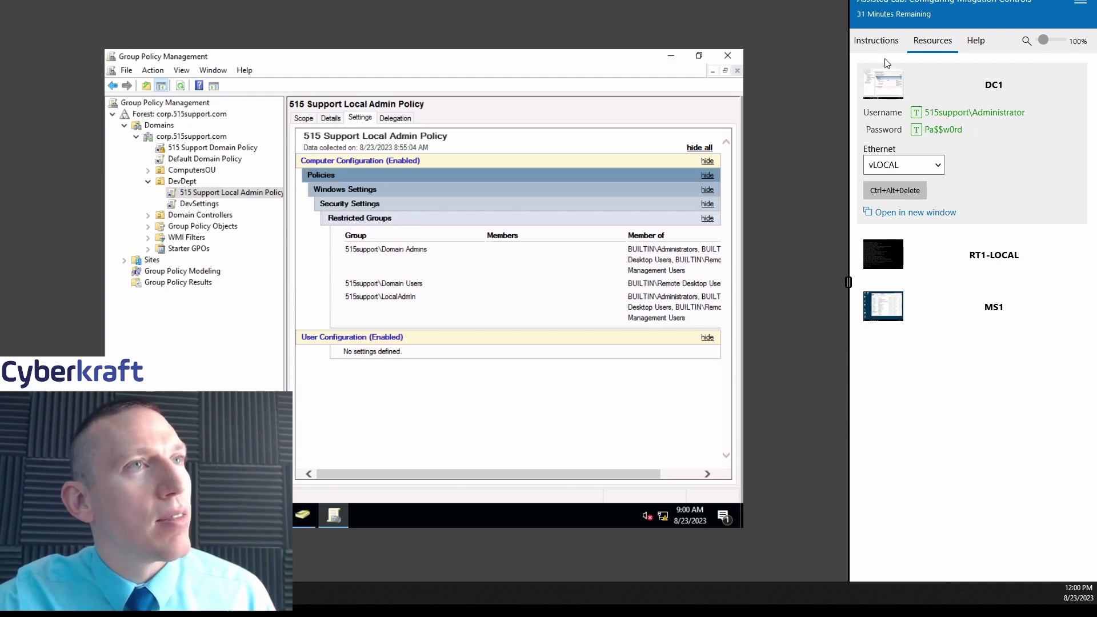
pyautogui.click(671, 55)
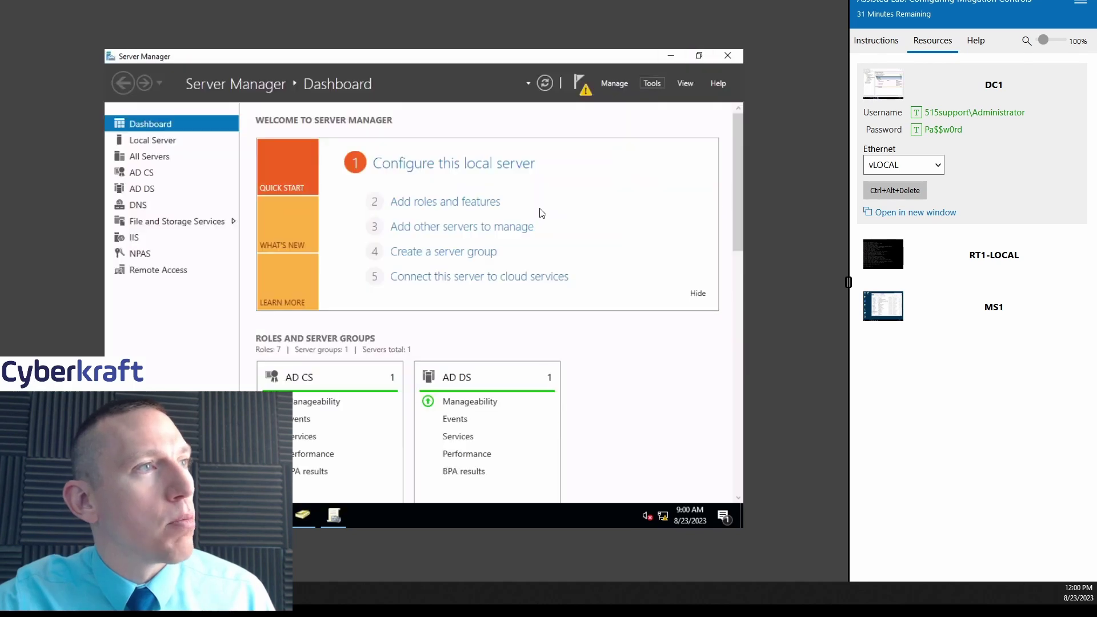
pyautogui.click(648, 86)
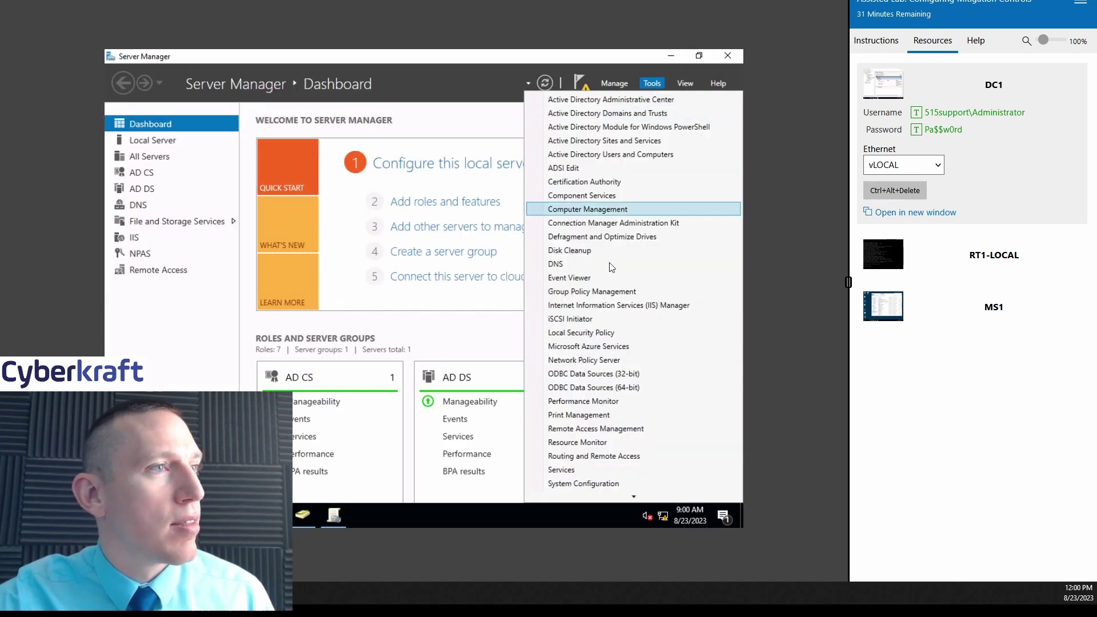
pyautogui.click(621, 292)
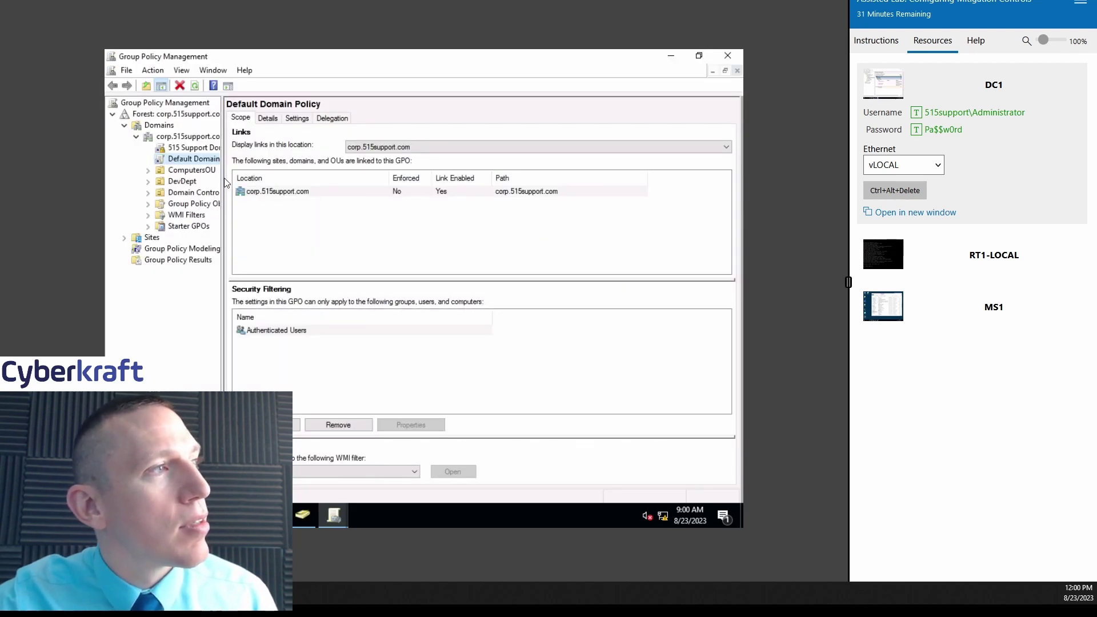
pyautogui.moveTo(222, 177); pyautogui.dragTo(304, 179)
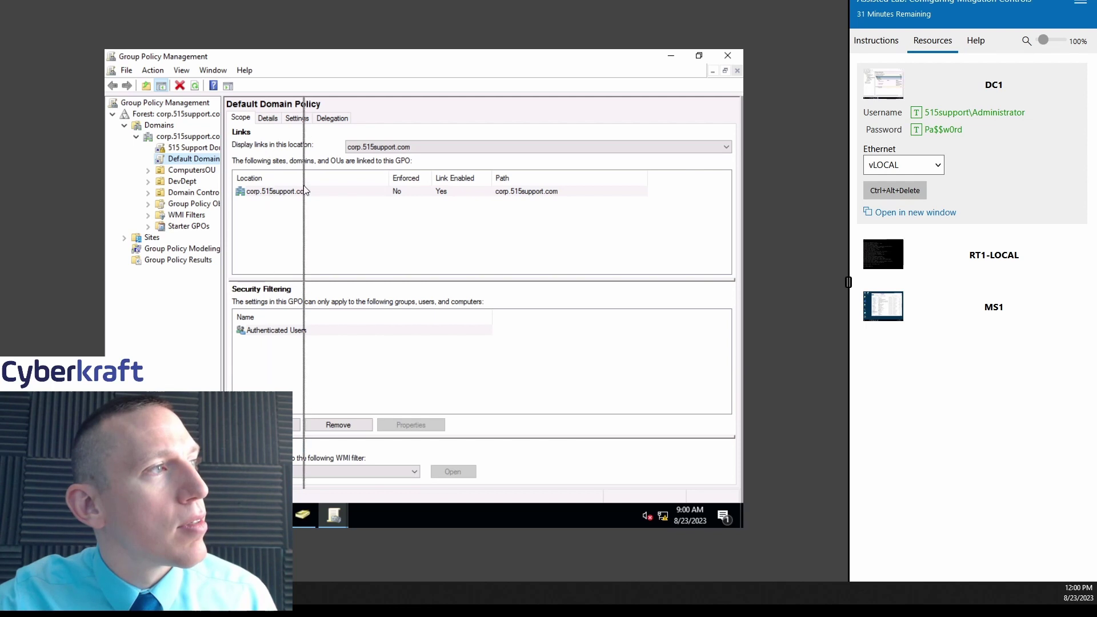
# - Recheck the AppLocker GPO instructions and open the DevSettings GPO under the DevDept OU
pyautogui.click(876, 40)
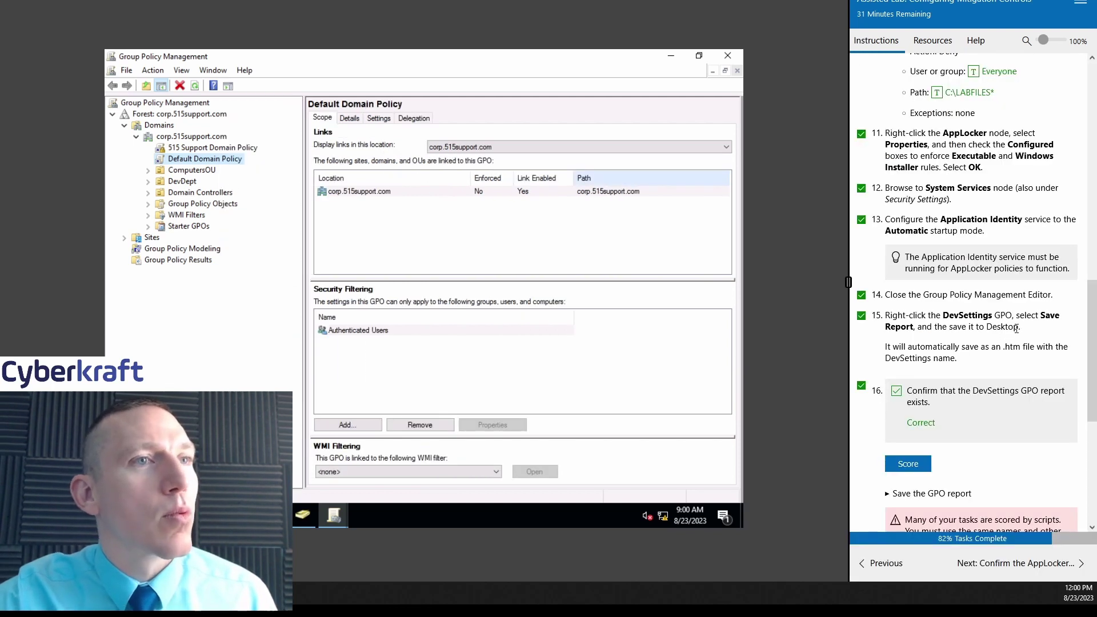
pyautogui.scroll(2, 1004, 312)
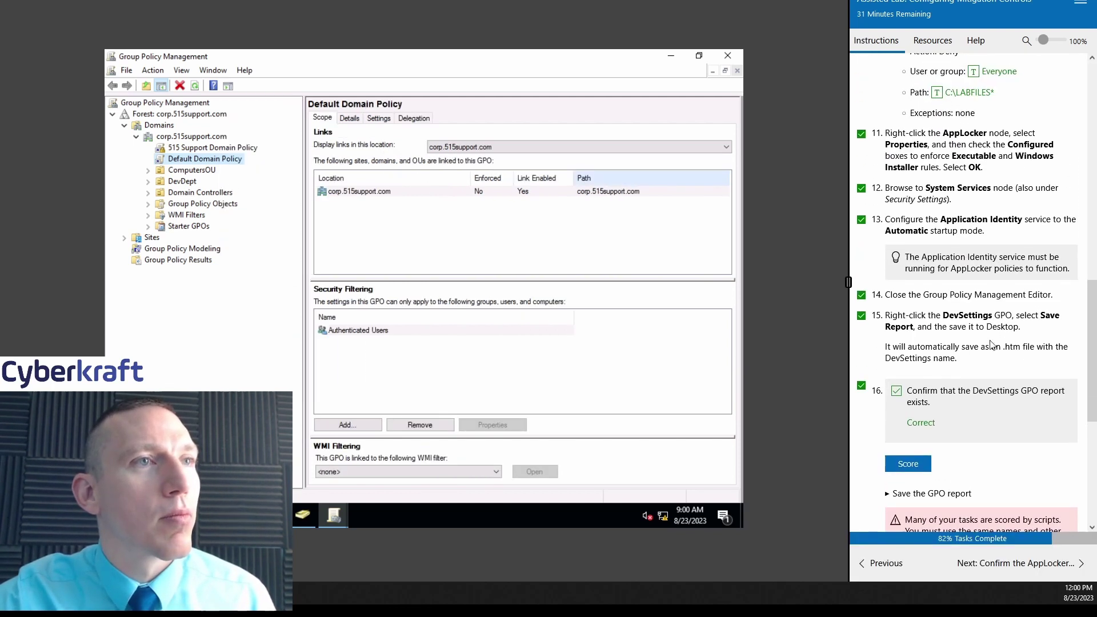
pyautogui.scroll(15, 986, 361)
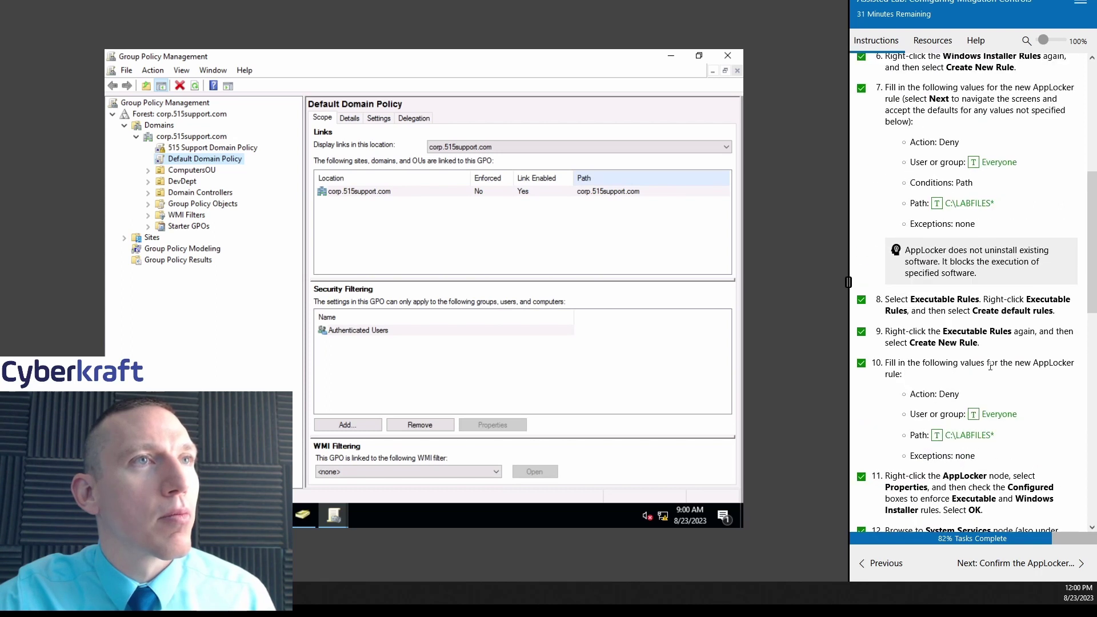
pyautogui.scroll(-2, 990, 364)
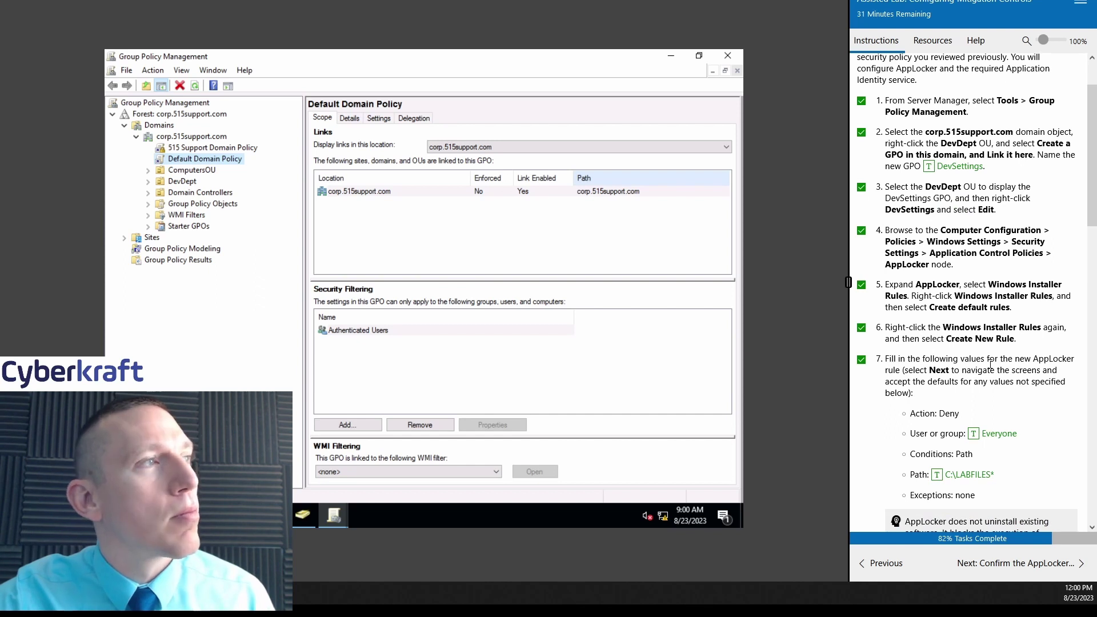
pyautogui.scroll(-4, 990, 364)
pyautogui.scroll(-6, 991, 364)
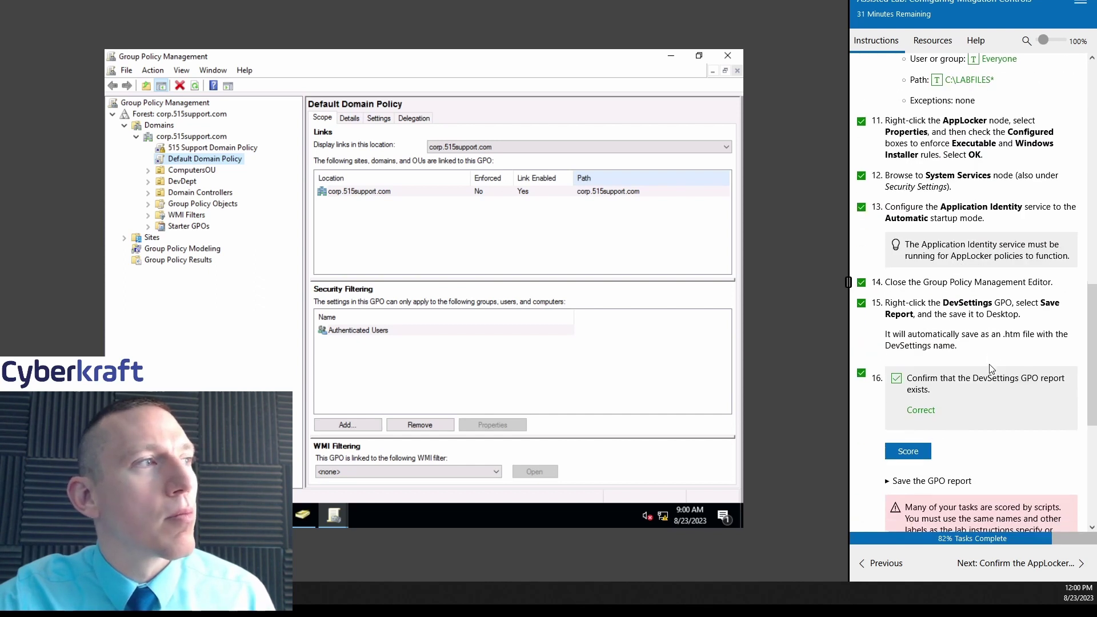
pyautogui.click(172, 183)
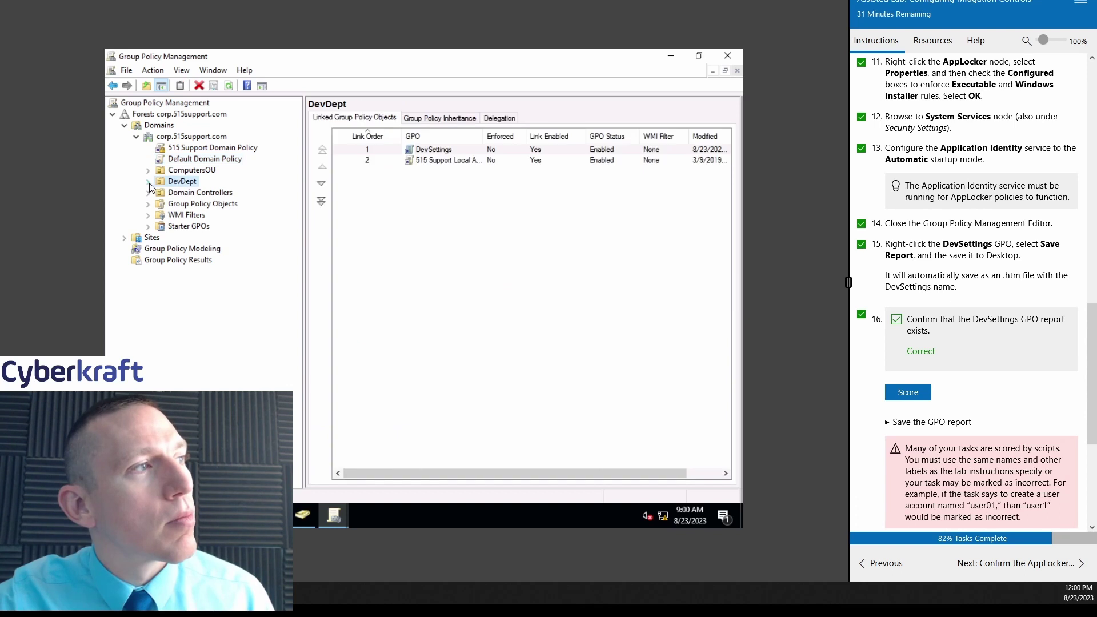
pyautogui.click(148, 182)
pyautogui.click(198, 194)
pyautogui.click(196, 206)
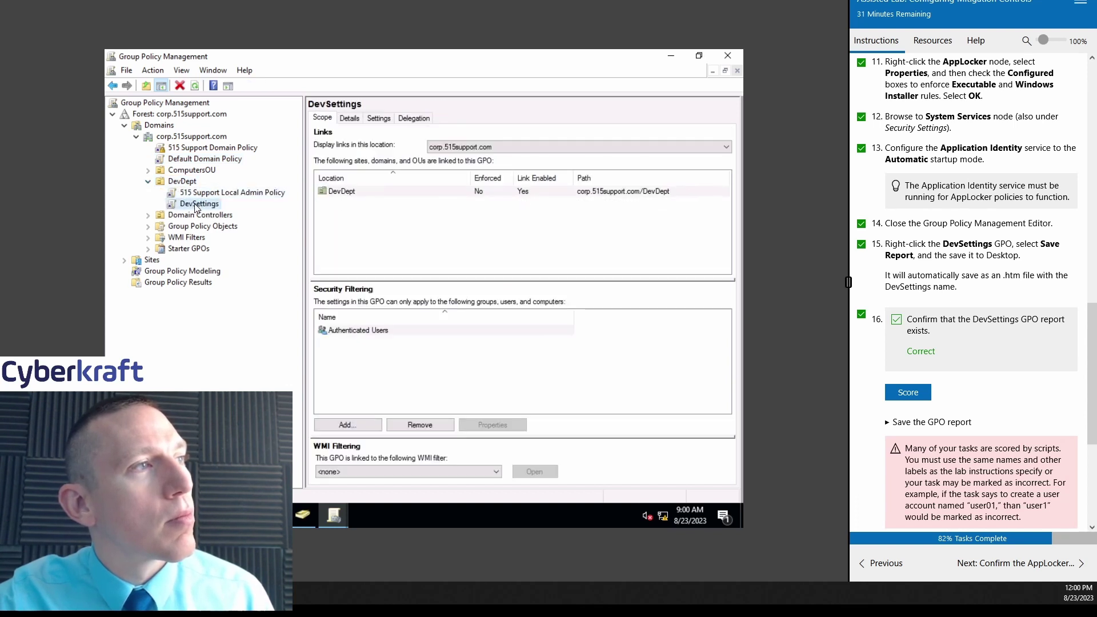
# - Set the DevSettings GPO's link to the DevDept OU to Enforced
pyautogui.rightClick(196, 208)
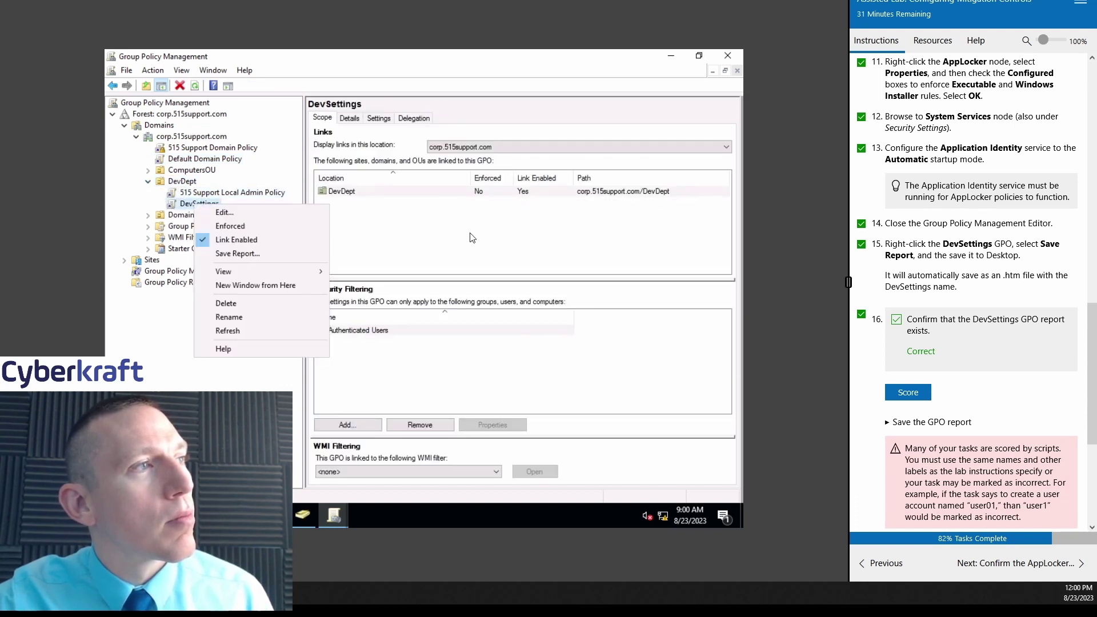
pyautogui.click(503, 240)
pyautogui.click(496, 195)
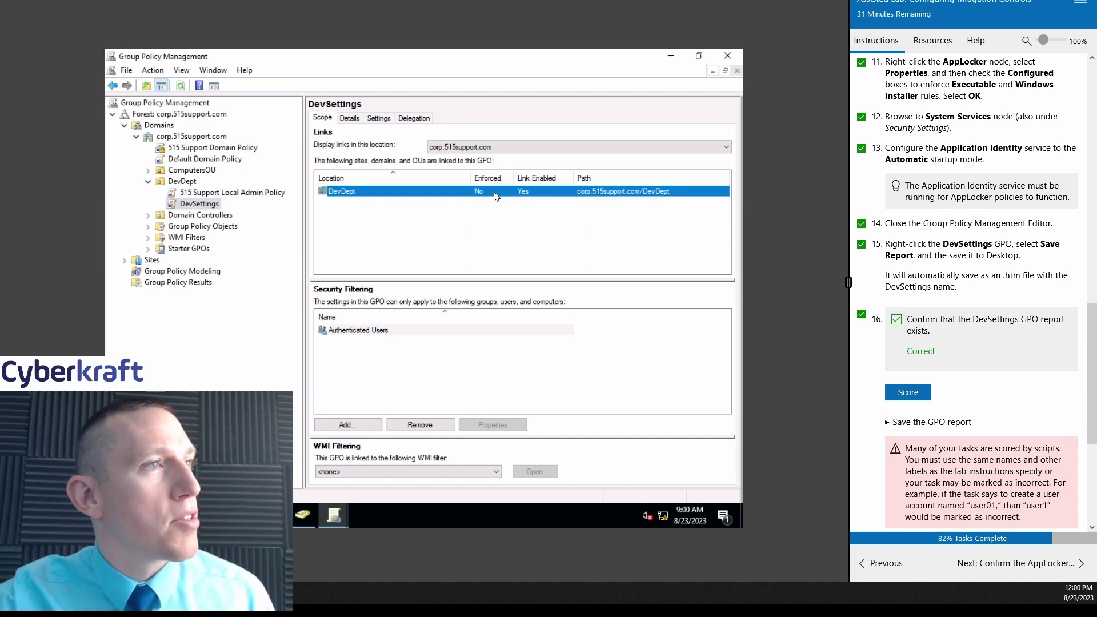
pyautogui.rightClick(495, 196)
pyautogui.press('Escape')
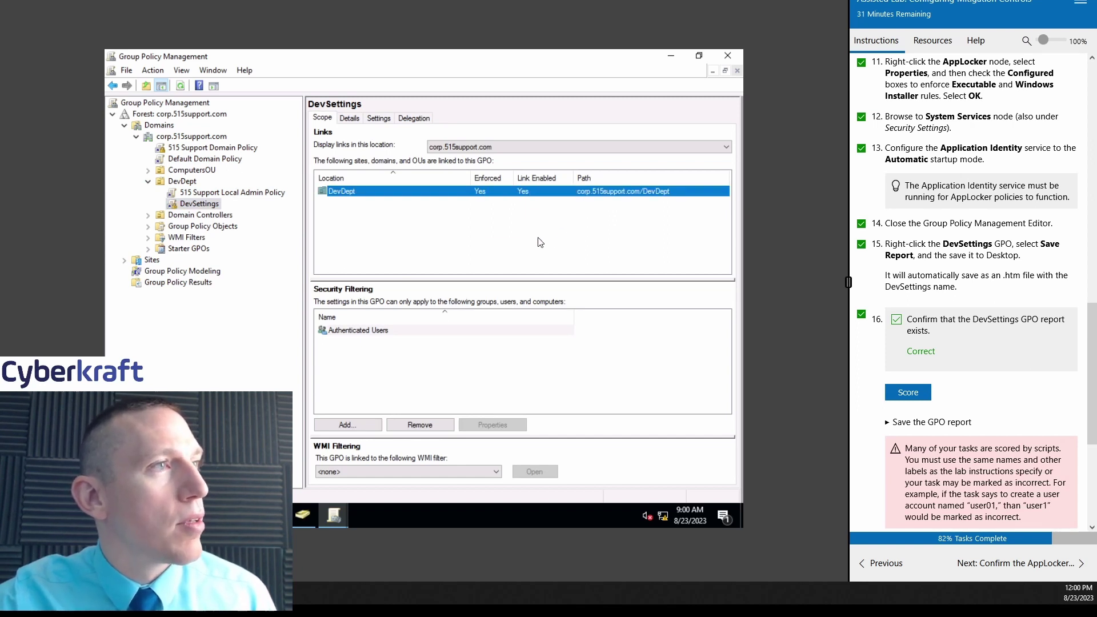
# - Set the 515 Support Local Admin Policy's link to DevDept to Enforced, and minimize Group Policy Management
pyautogui.click(205, 195)
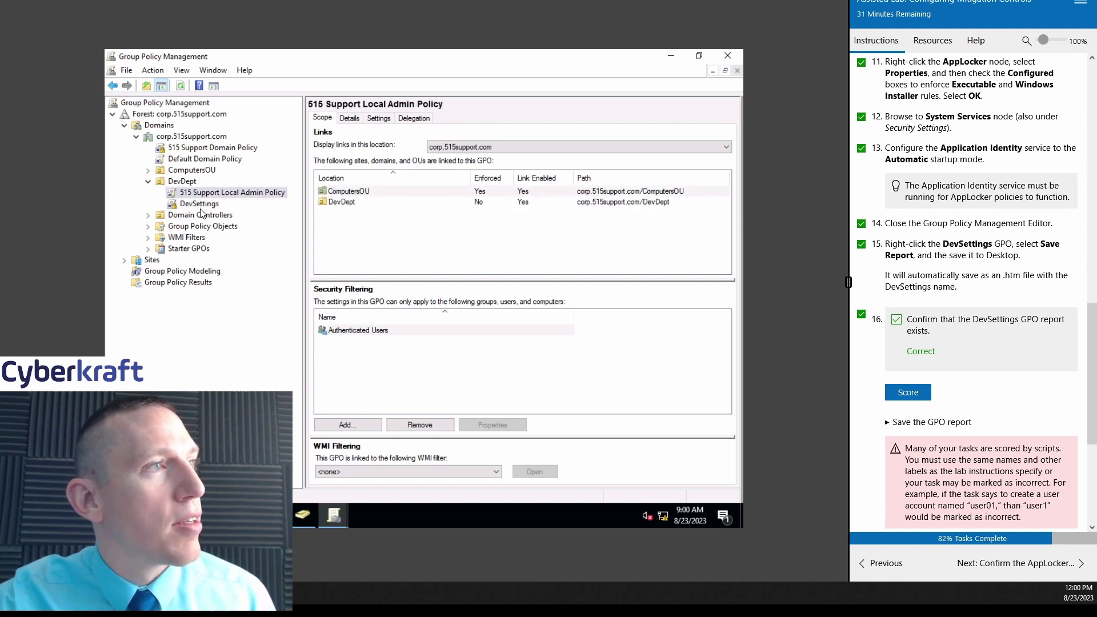
pyautogui.click(476, 202)
pyautogui.rightClick(475, 200)
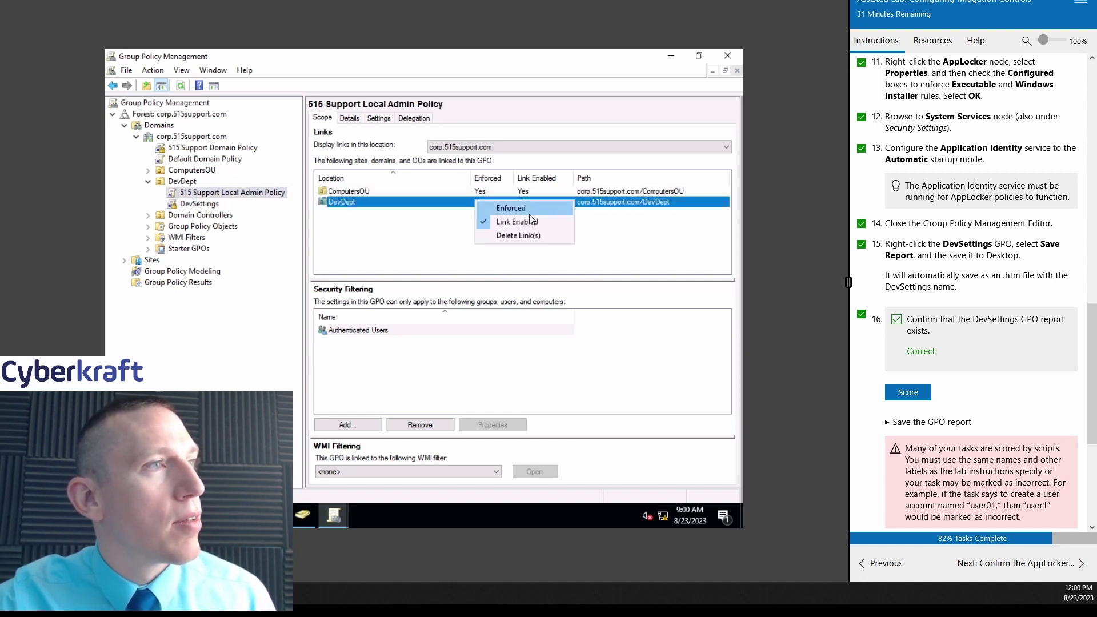
pyautogui.click(502, 207)
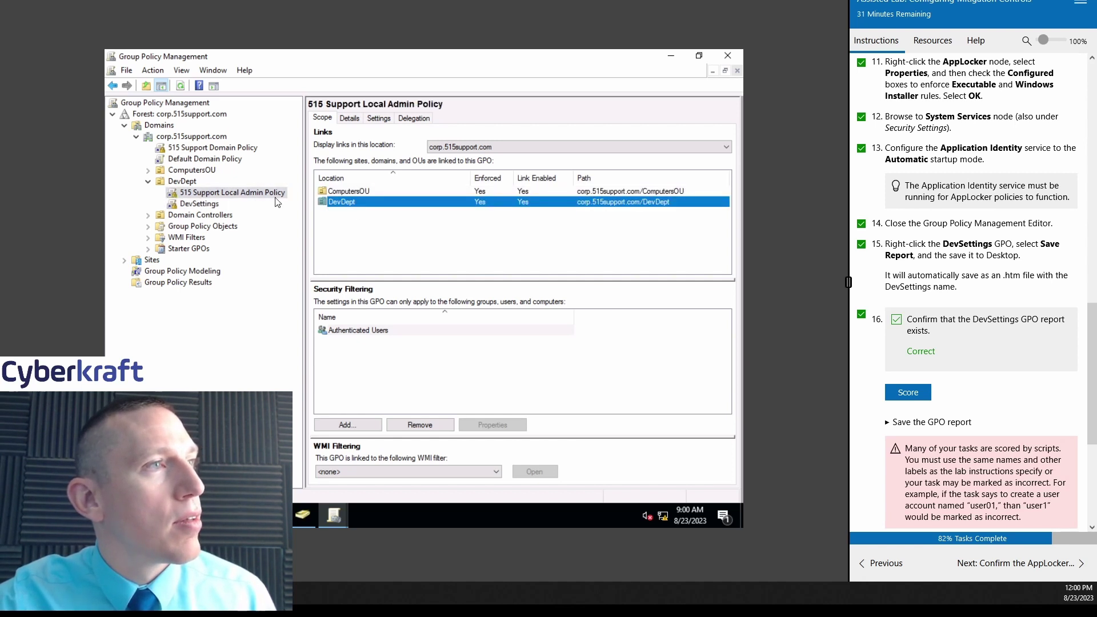
pyautogui.click(671, 56)
pyautogui.scroll(-3, 900, 290)
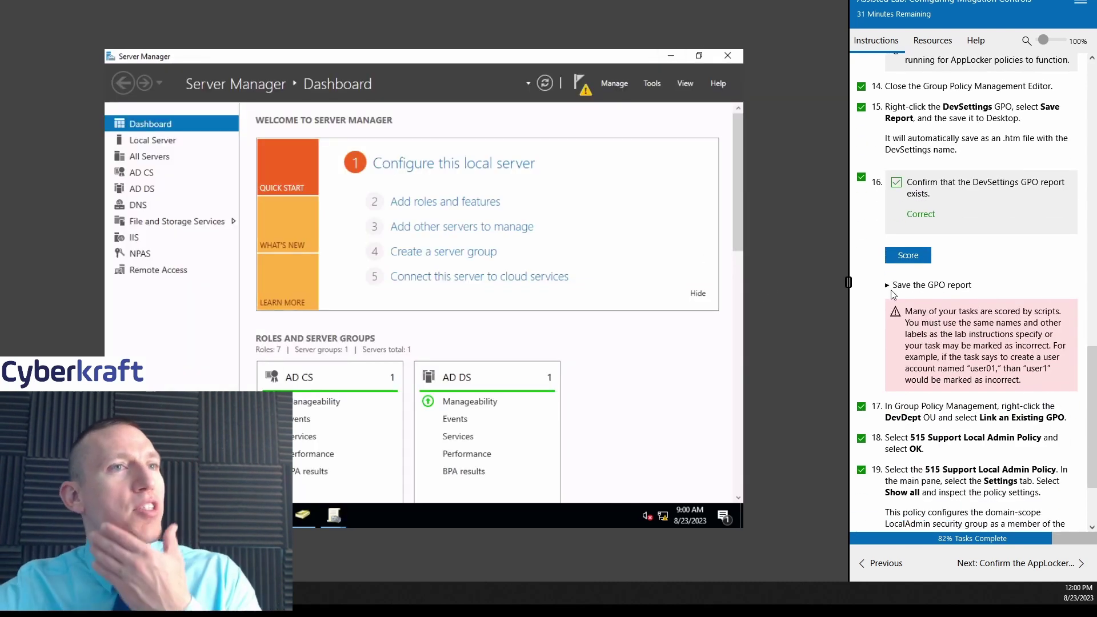
# - Reread the AppLocker GPO instructions, switch to the MS1 machine, and try to run hMailServer-5.6.6 from the LABFILES folder
pyautogui.scroll(1, 1008, 277)
pyautogui.scroll(-3, 1004, 283)
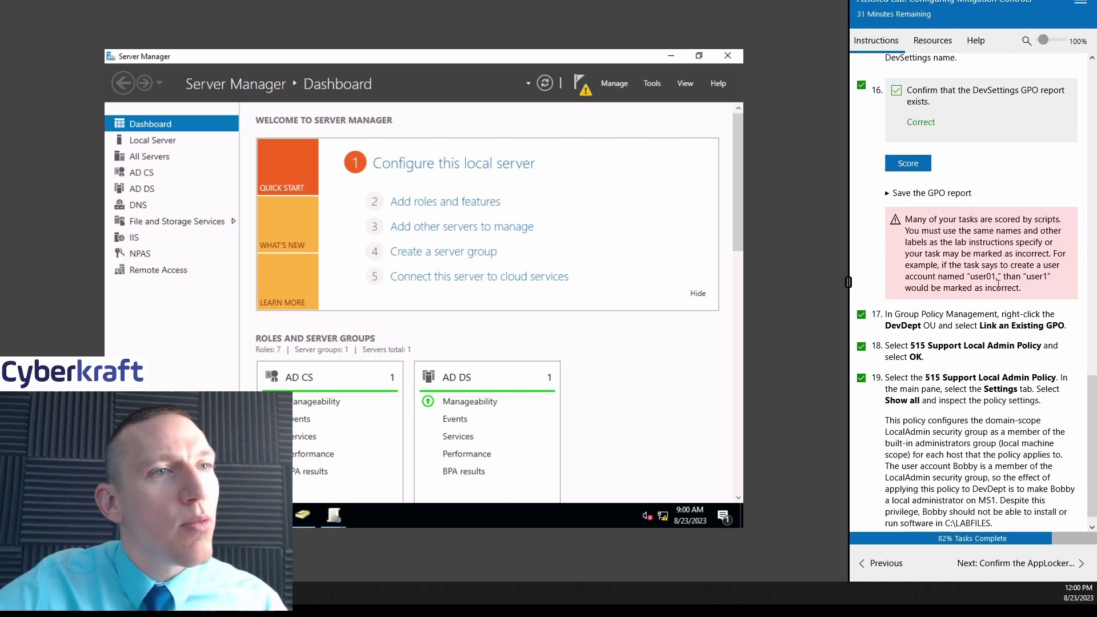
pyautogui.scroll(7, 1016, 363)
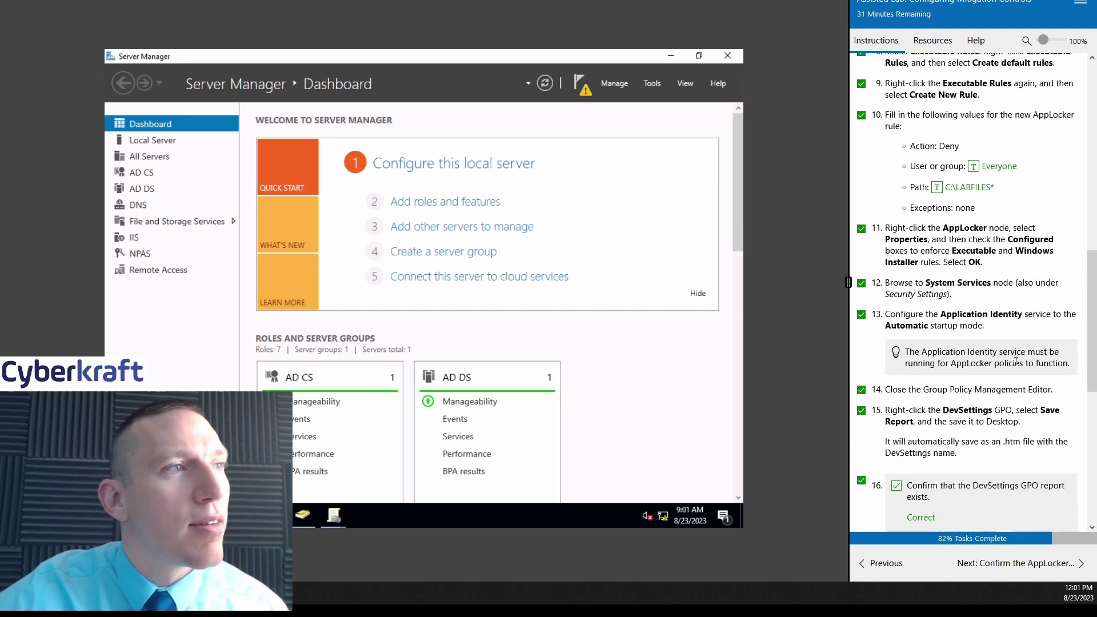
pyautogui.scroll(-7, 1017, 363)
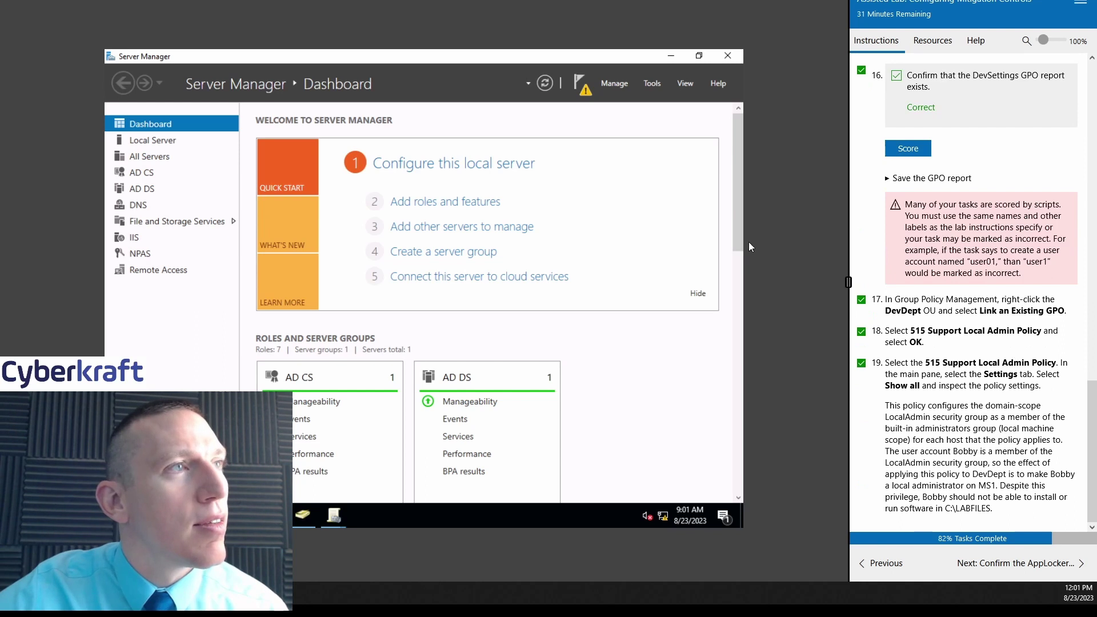
pyautogui.click(937, 41)
pyautogui.click(951, 321)
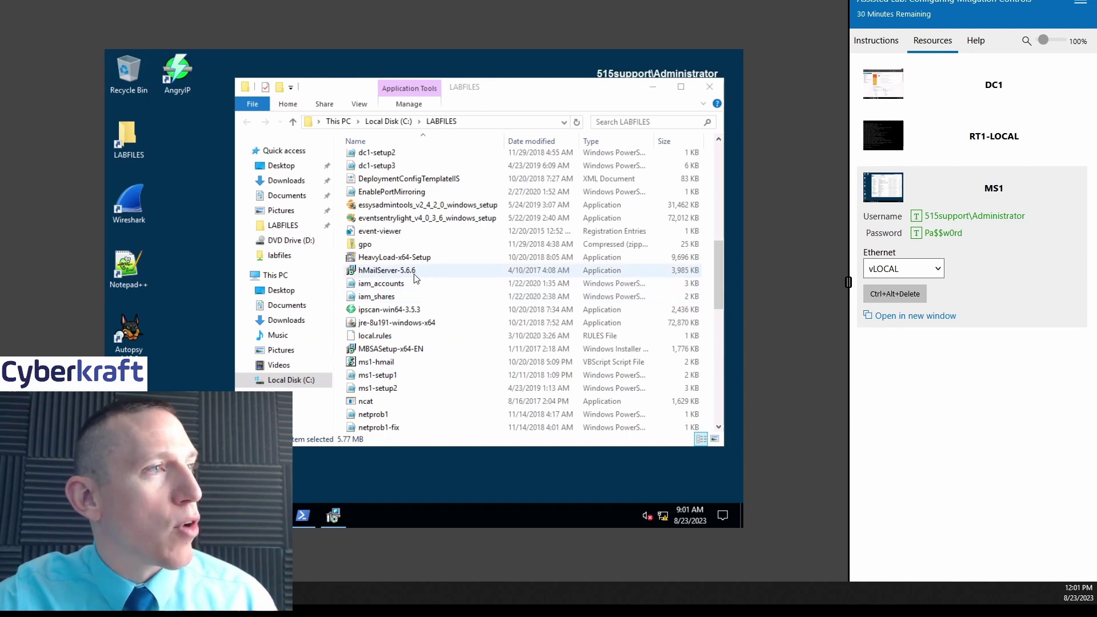
pyautogui.doubleClick(414, 277)
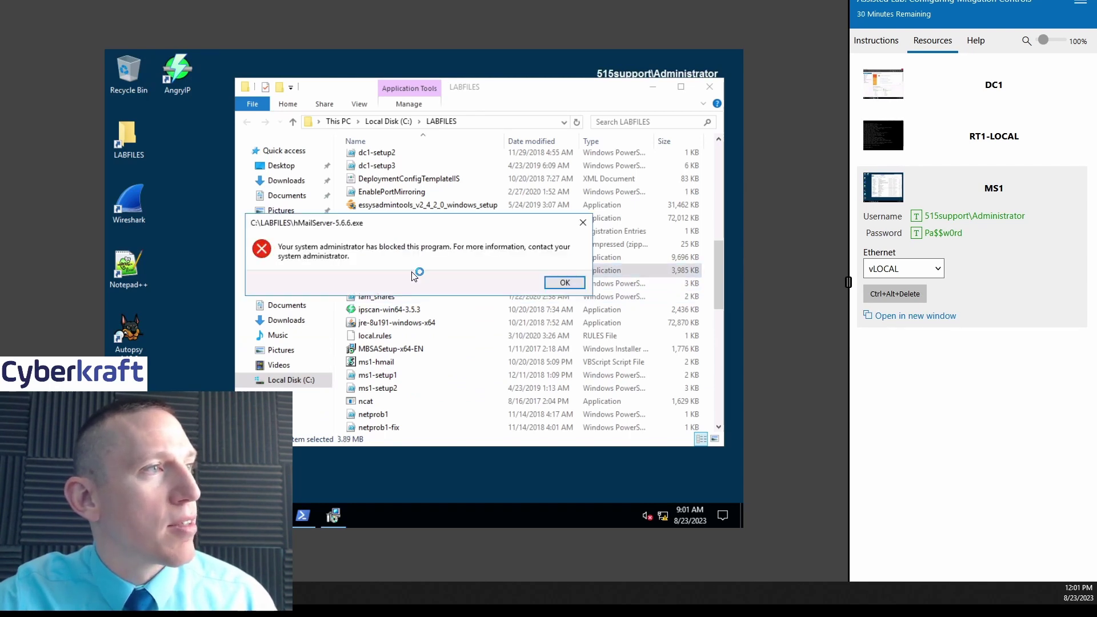
pyautogui.click(563, 282)
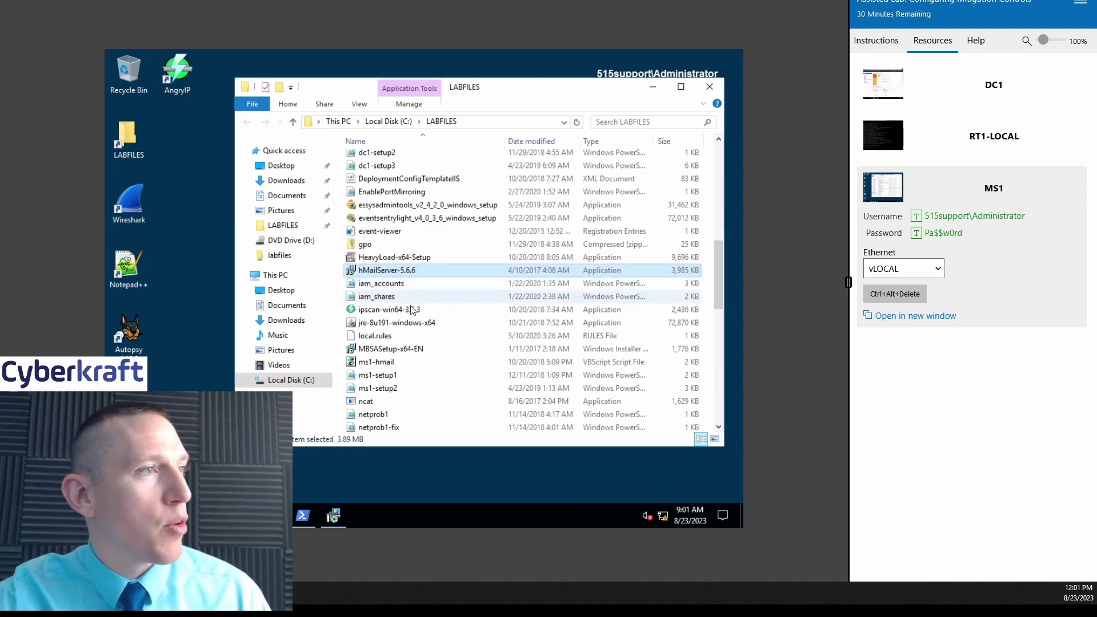
# - Advance to the lab's AppLocker confirmation page and review its tasks for testing files in C:\LABFILES
pyautogui.scroll(10, 457, 325)
pyautogui.scroll(-10, 456, 332)
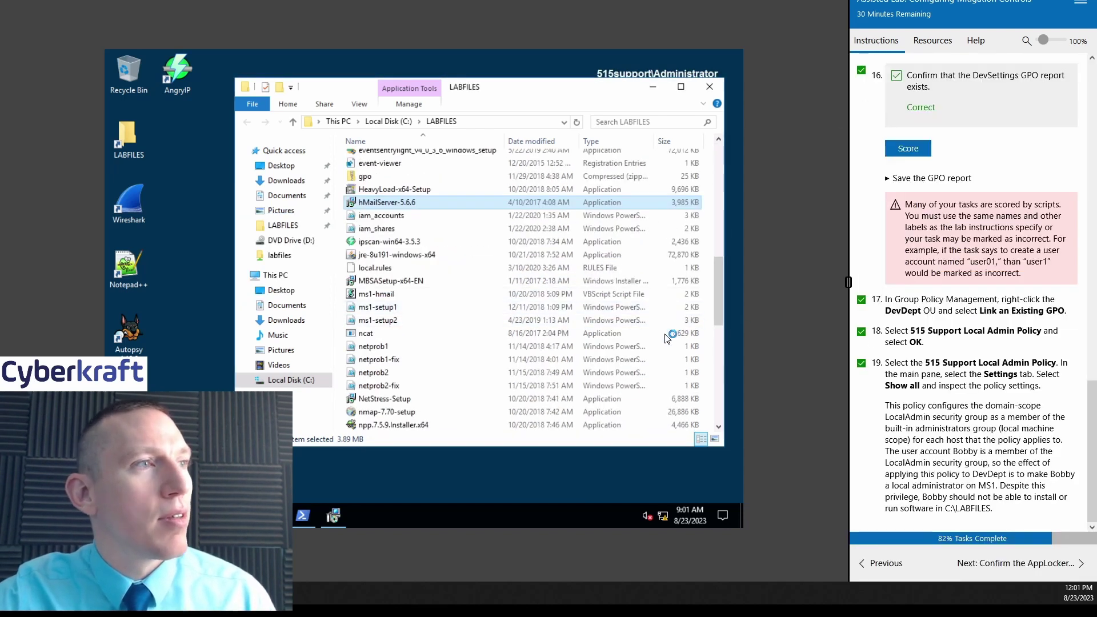
pyautogui.click(981, 581)
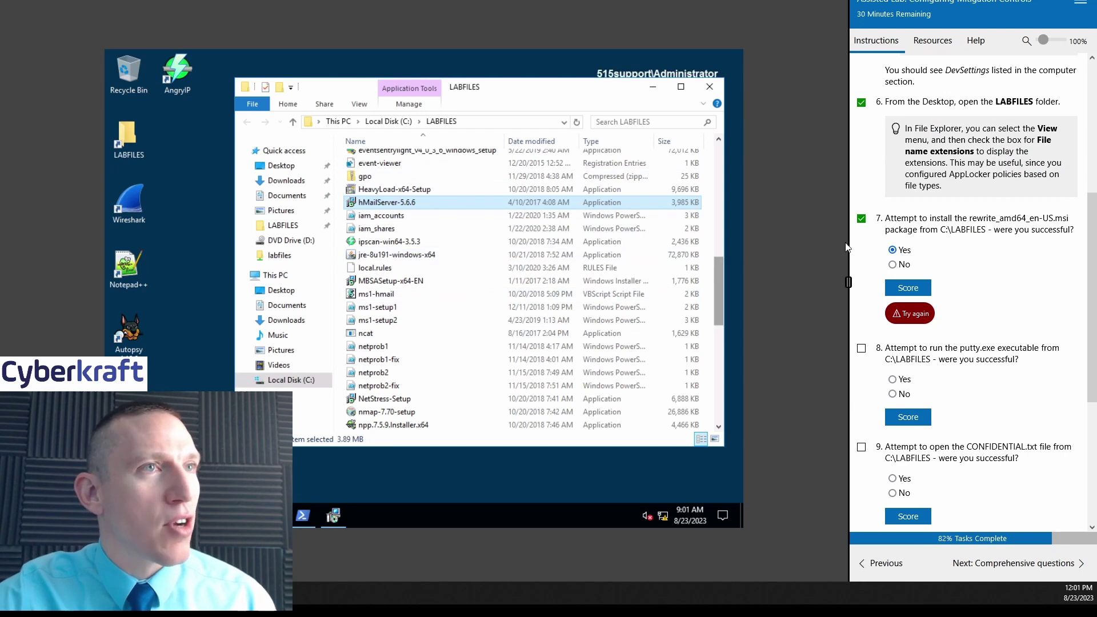
pyautogui.scroll(1, 974, 220)
pyautogui.scroll(3, 975, 220)
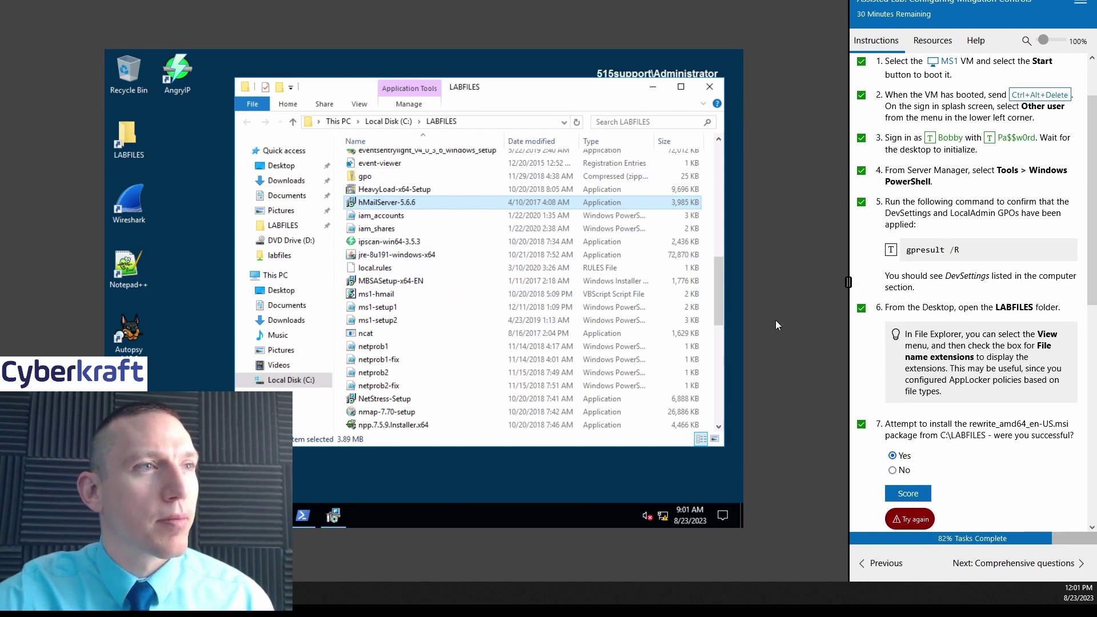
pyautogui.scroll(-2, 715, 291)
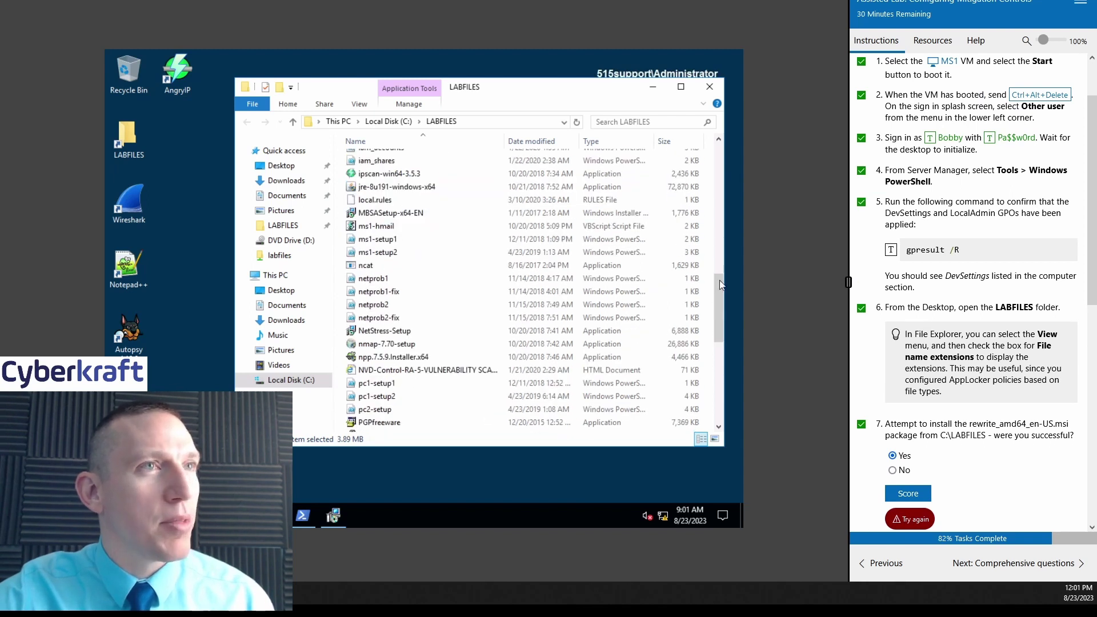
pyautogui.scroll(2, 1002, 307)
pyautogui.scroll(-2, 1002, 307)
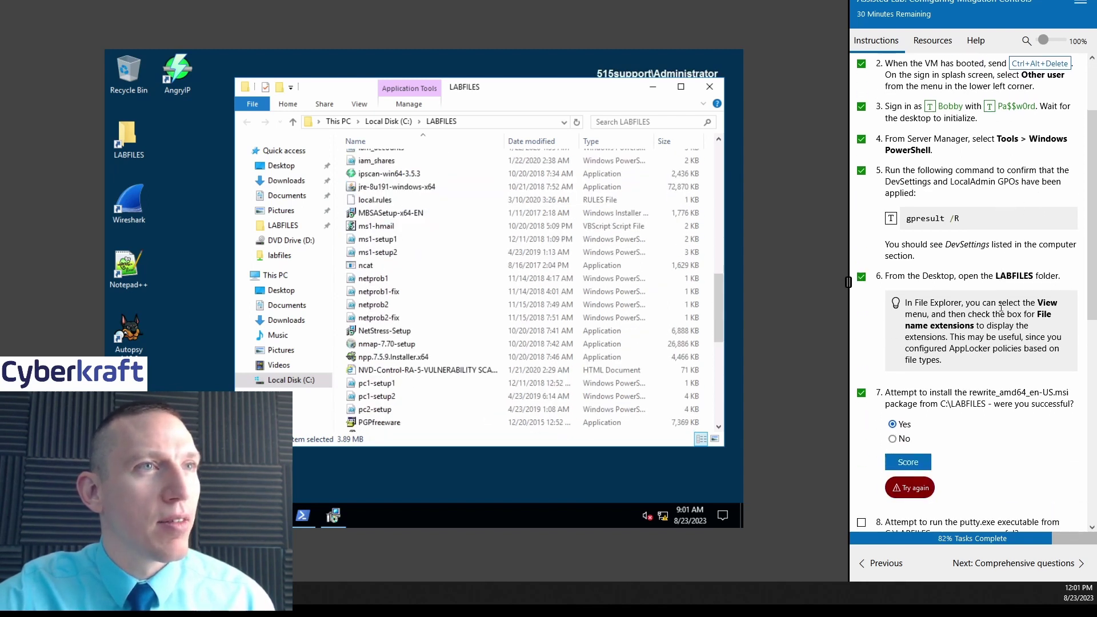
pyautogui.scroll(-2, 1001, 306)
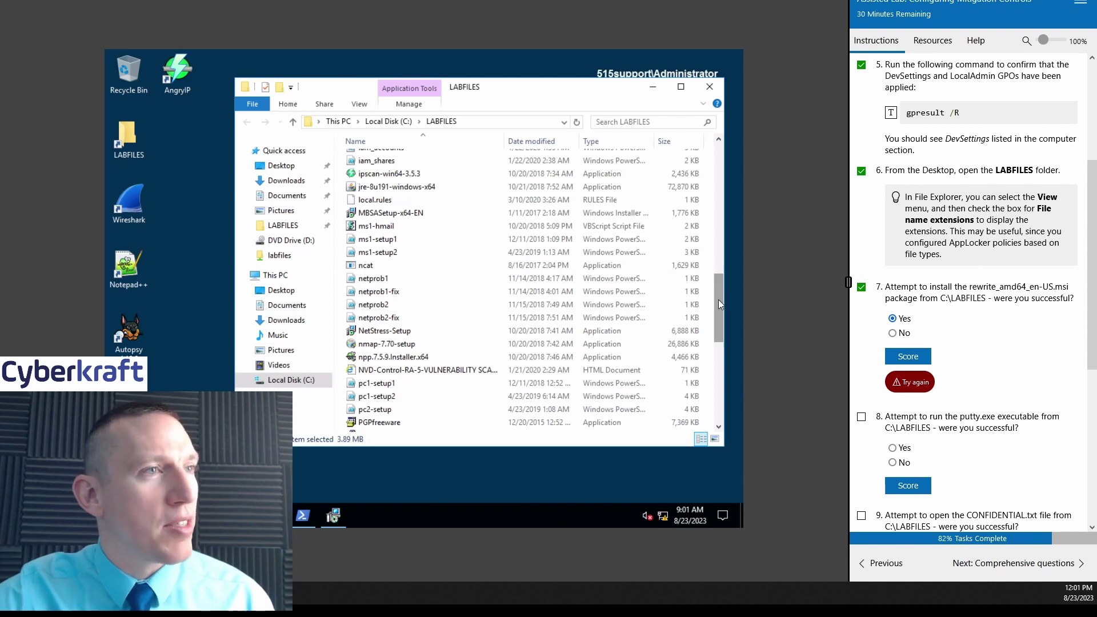
# - Launch the rewrite_amd64_en-US installer from LABFILES, proceed to its change, repair, or remove options, and cancel the setup
pyautogui.moveTo(719, 299); pyautogui.dragTo(714, 366)
pyautogui.doubleClick(419, 257)
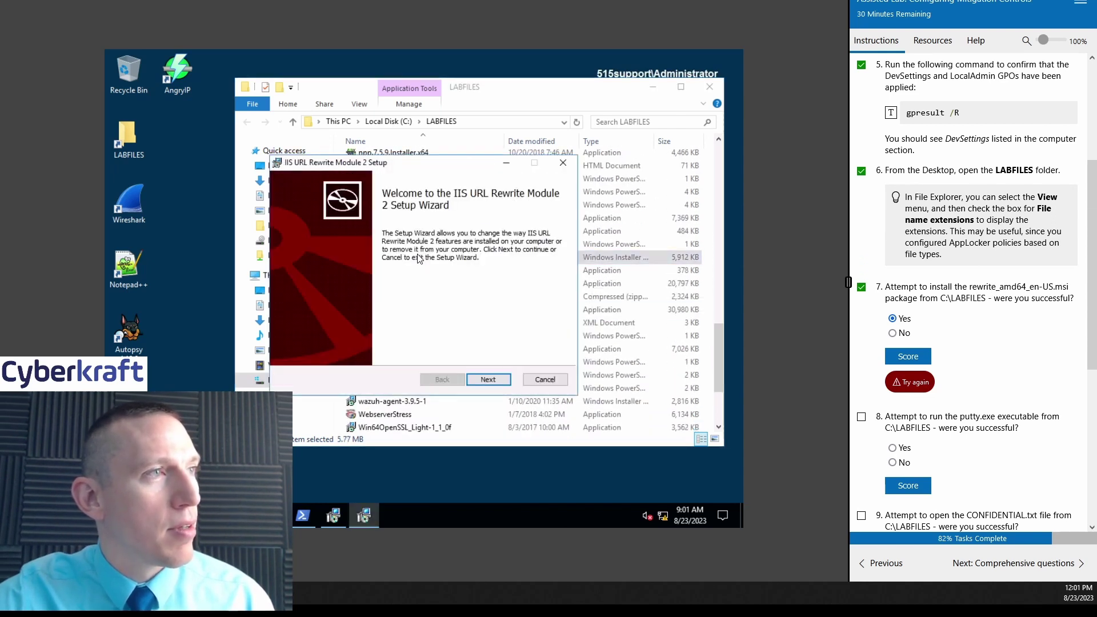
pyautogui.click(504, 380)
pyautogui.click(563, 163)
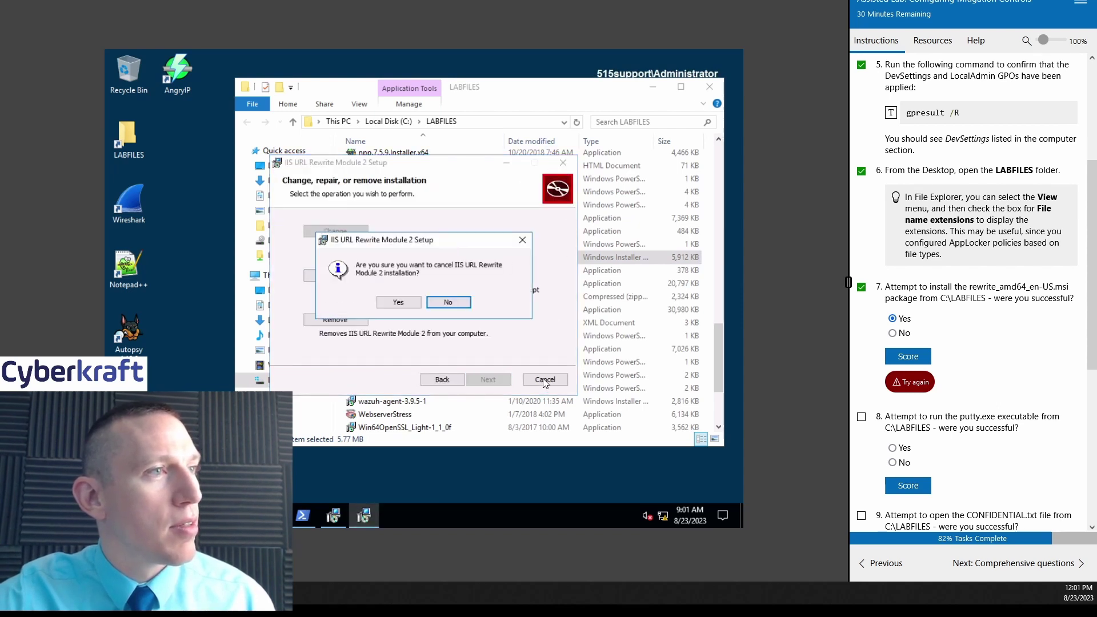
pyautogui.click(449, 302)
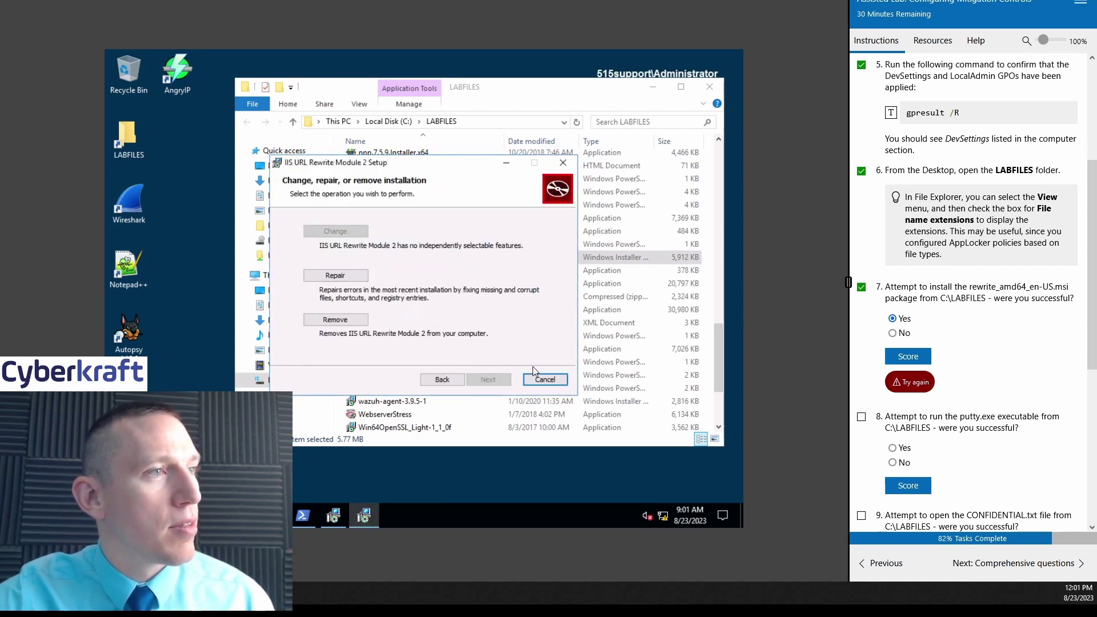
pyautogui.click(544, 380)
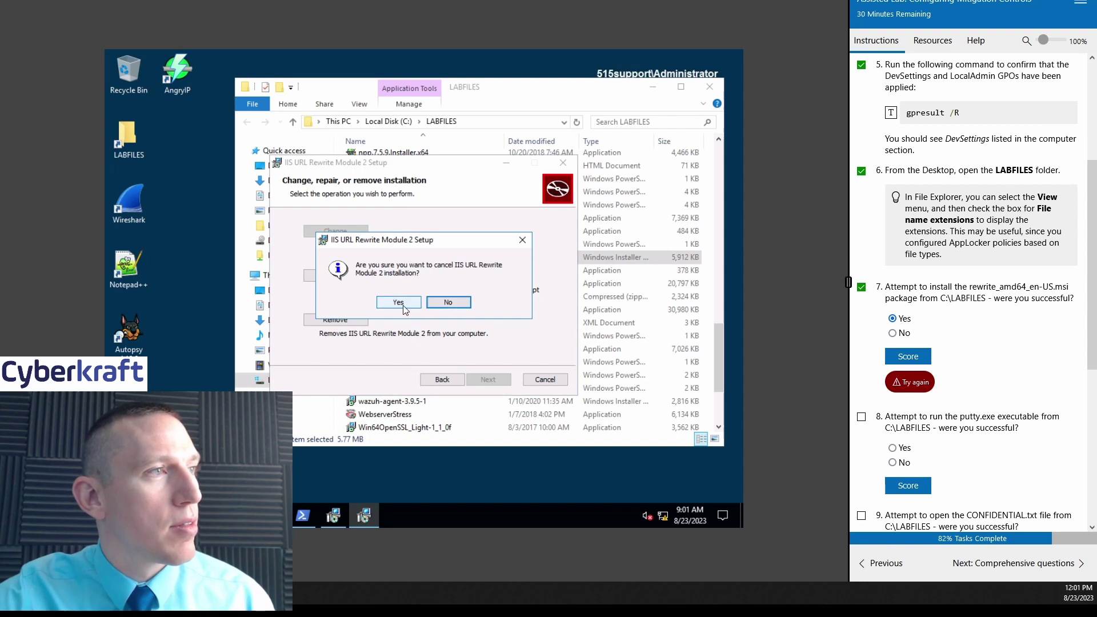
pyautogui.click(399, 303)
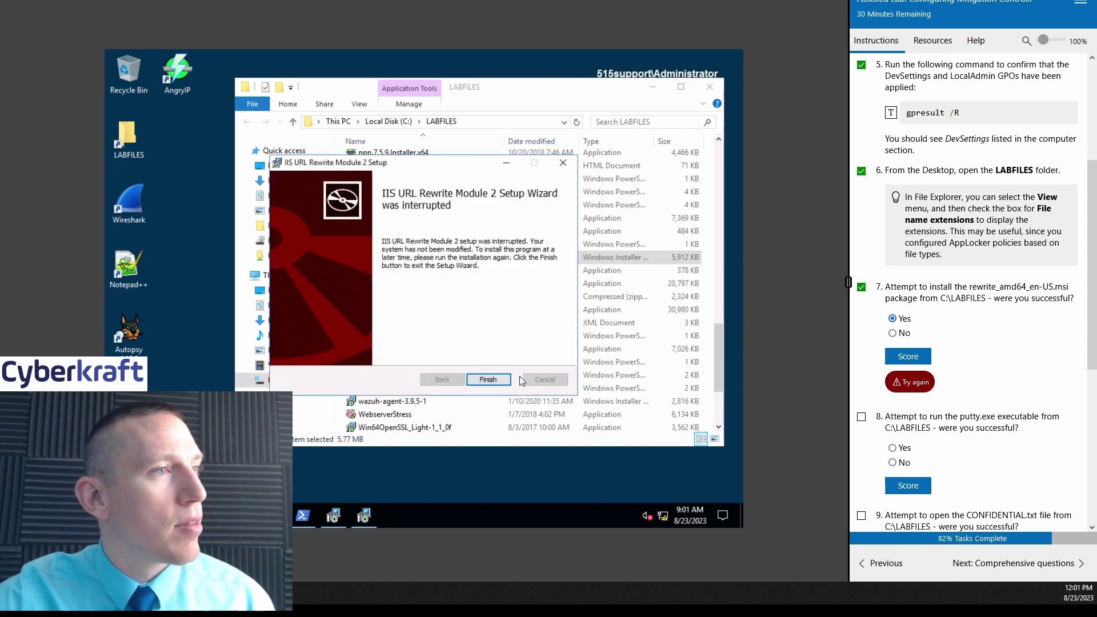
pyautogui.click(487, 379)
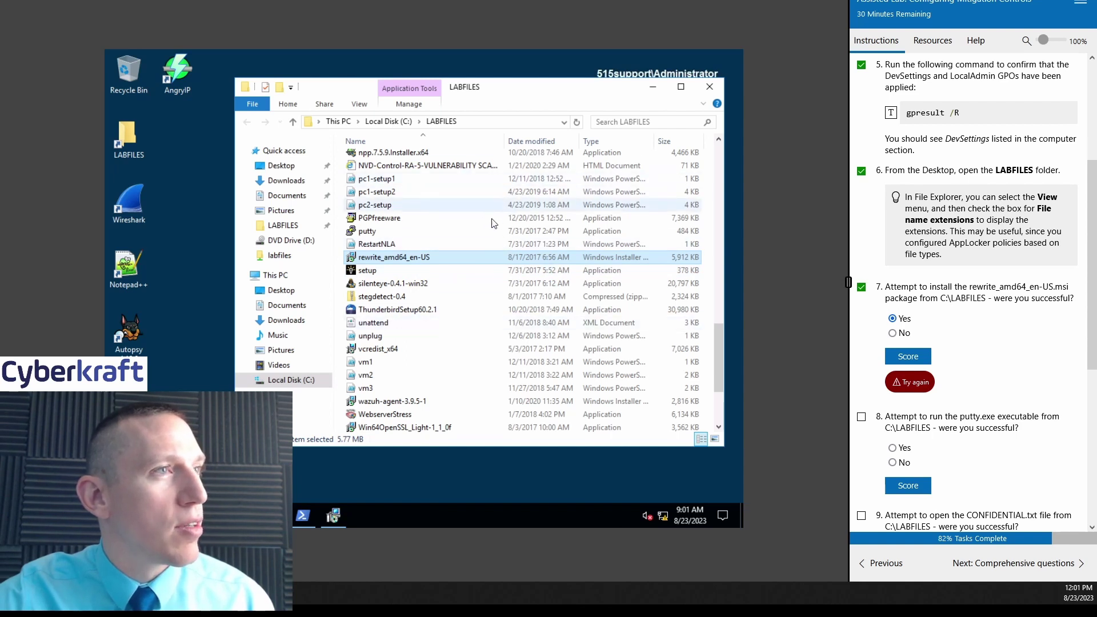
# - Try to run putty and vcredist_x64 from the LABFILES folder, dismissing the message after each attempt
pyautogui.doubleClick(414, 236)
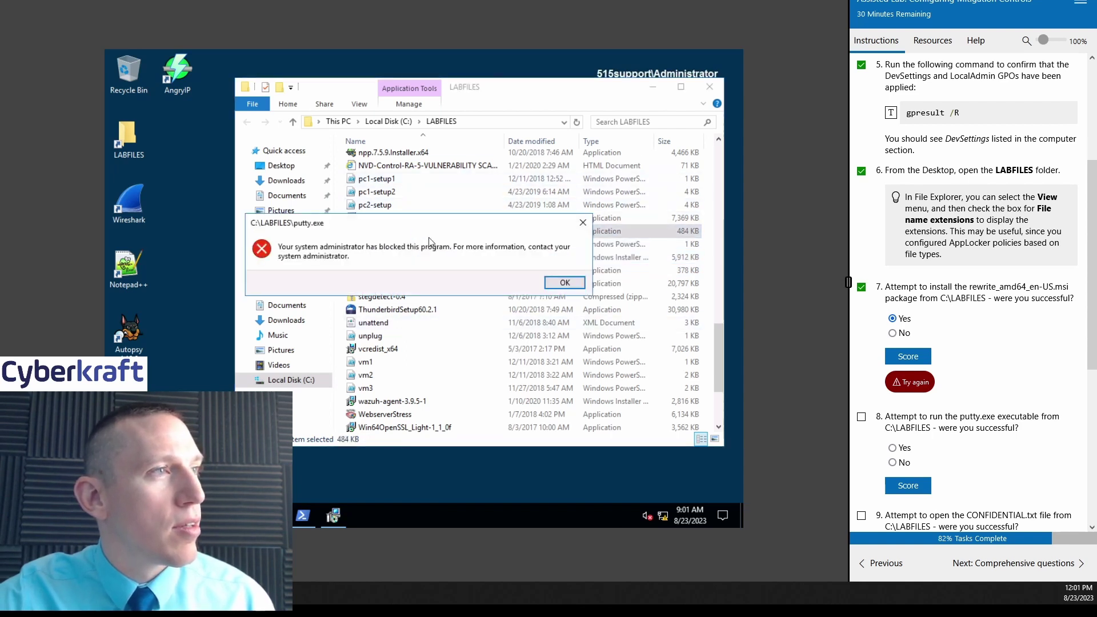
pyautogui.click(584, 225)
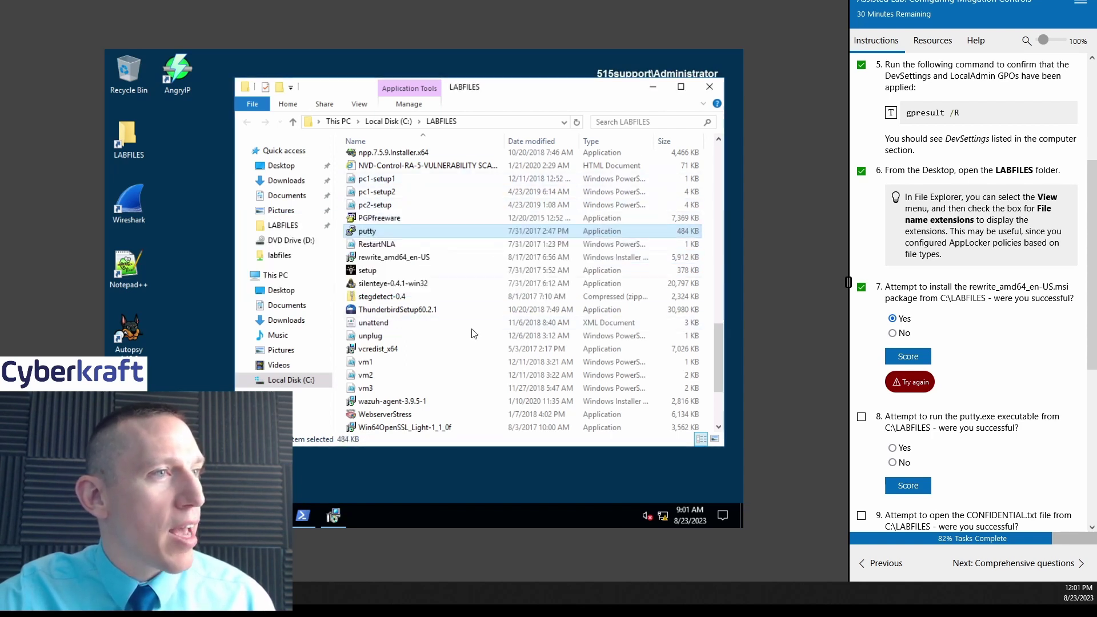
pyautogui.doubleClick(399, 349)
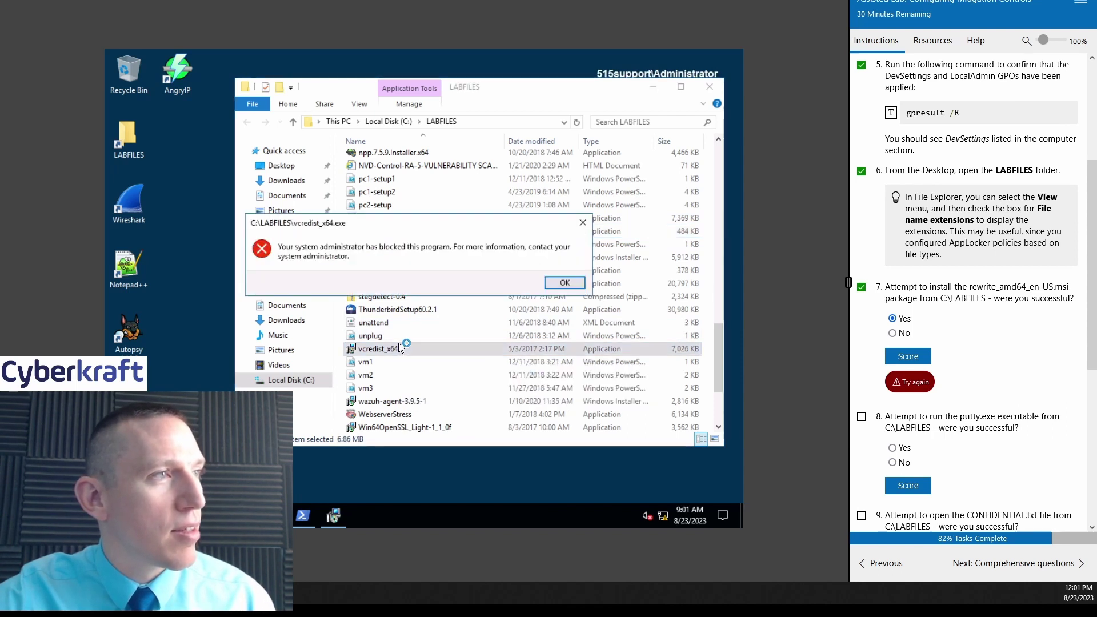
pyautogui.click(564, 283)
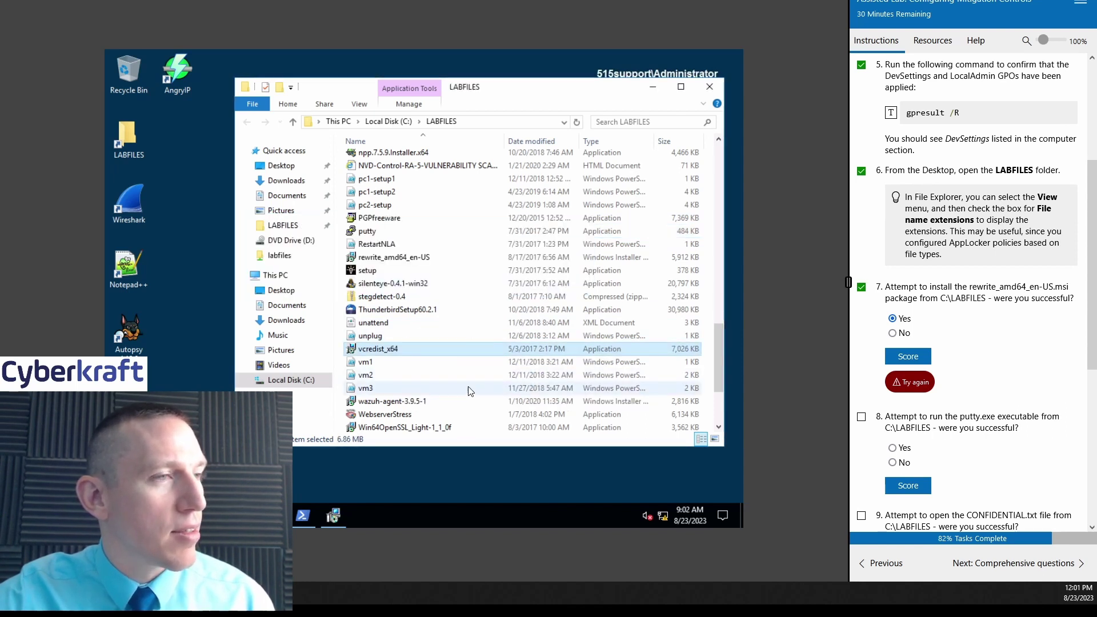
# - Try to install the WindowsTH-RSAT_WS2016-x64 update package from LABFILES, checking the remaining lab tasks while it prepares
pyautogui.scroll(-3, 496, 387)
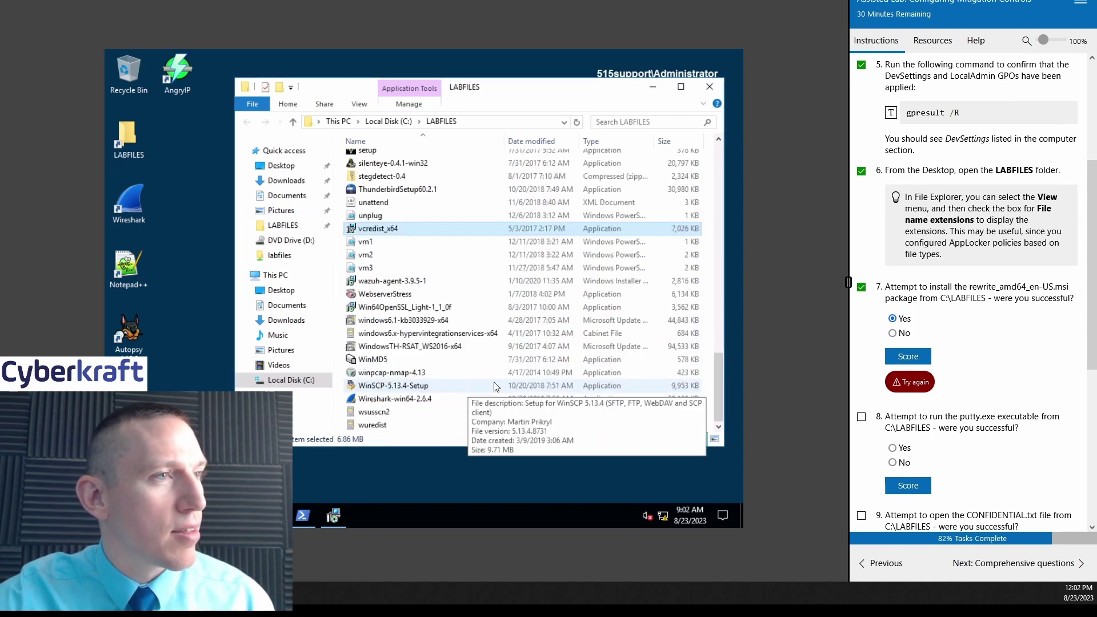
pyautogui.doubleClick(423, 350)
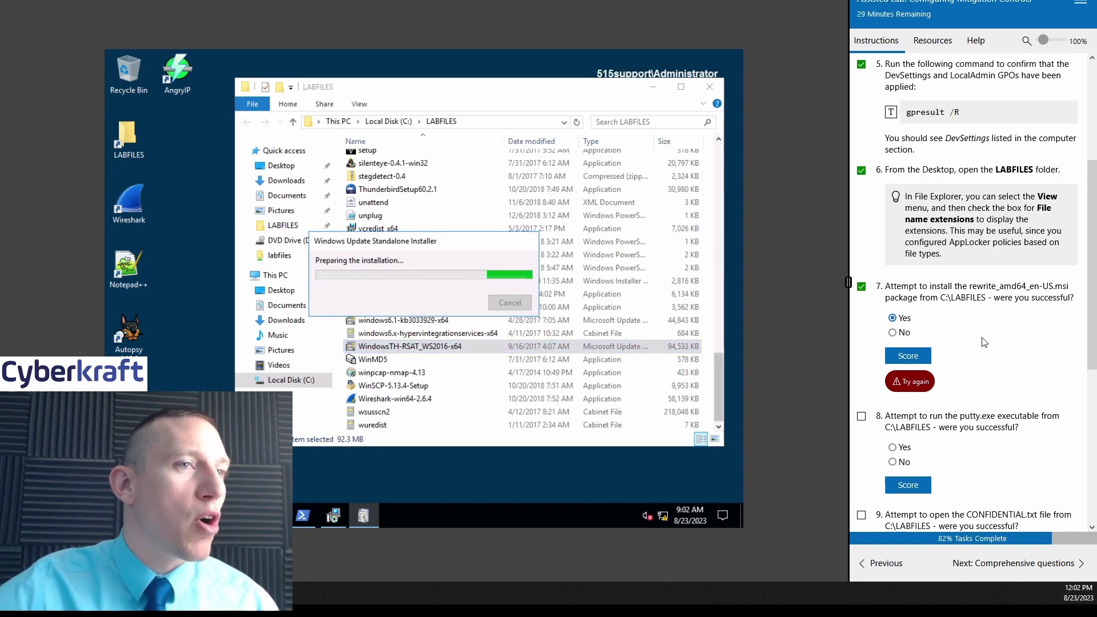
pyautogui.scroll(-5, 984, 341)
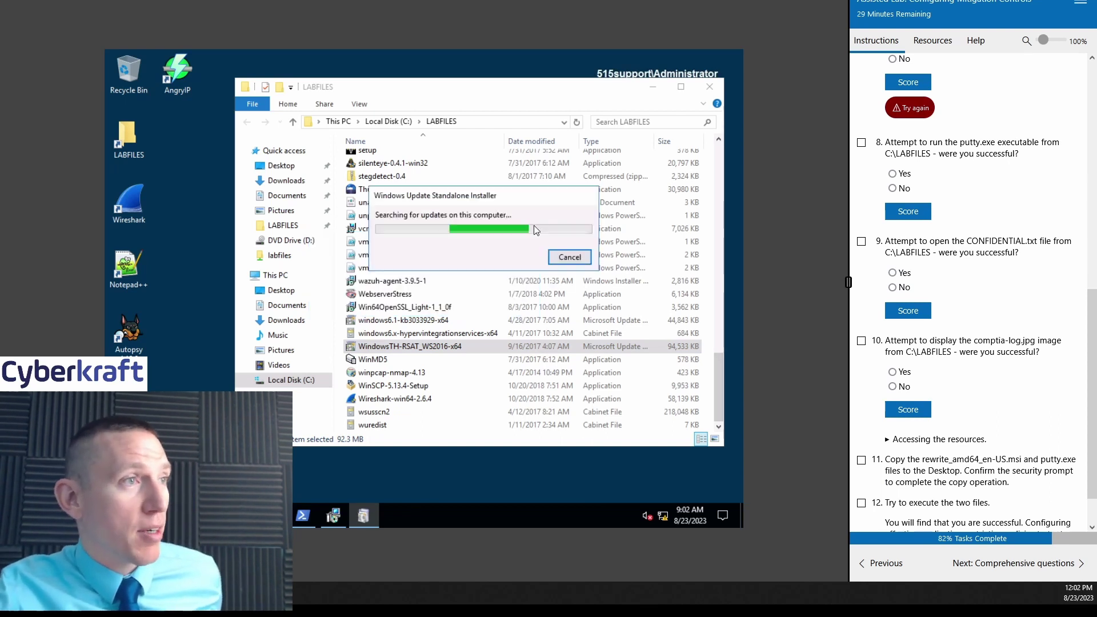
pyautogui.click(501, 292)
pyautogui.moveTo(714, 320); pyautogui.dragTo(698, 285)
# - Restart the MS1 machine and dismiss the bginfo.vbs script error once its desktop is back
pyautogui.press('super')
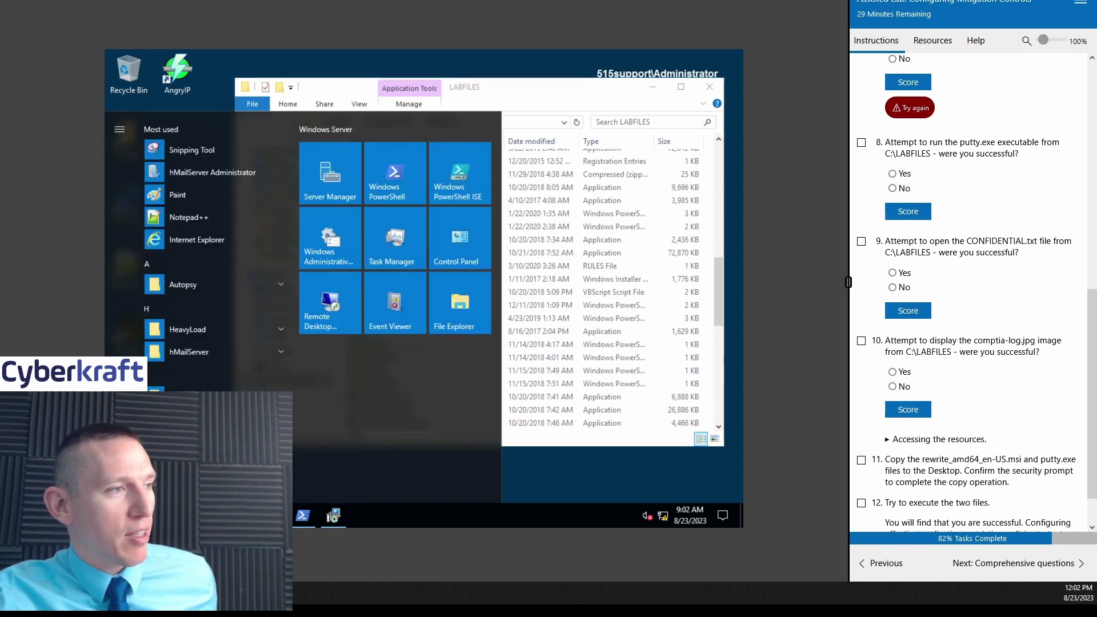
pyautogui.click(137, 455)
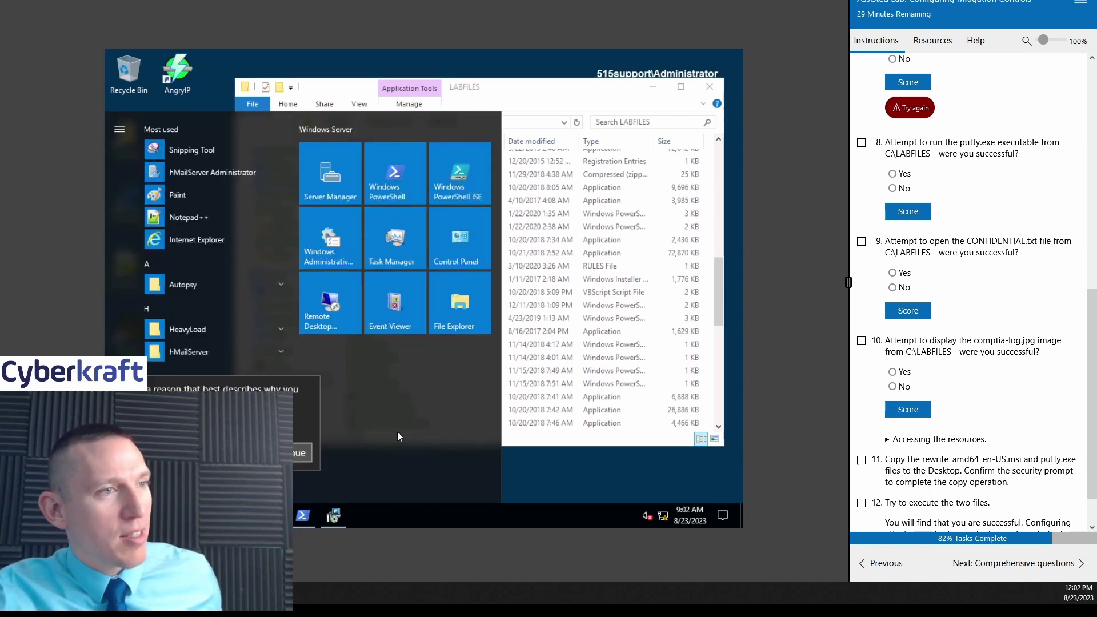
pyautogui.click(303, 454)
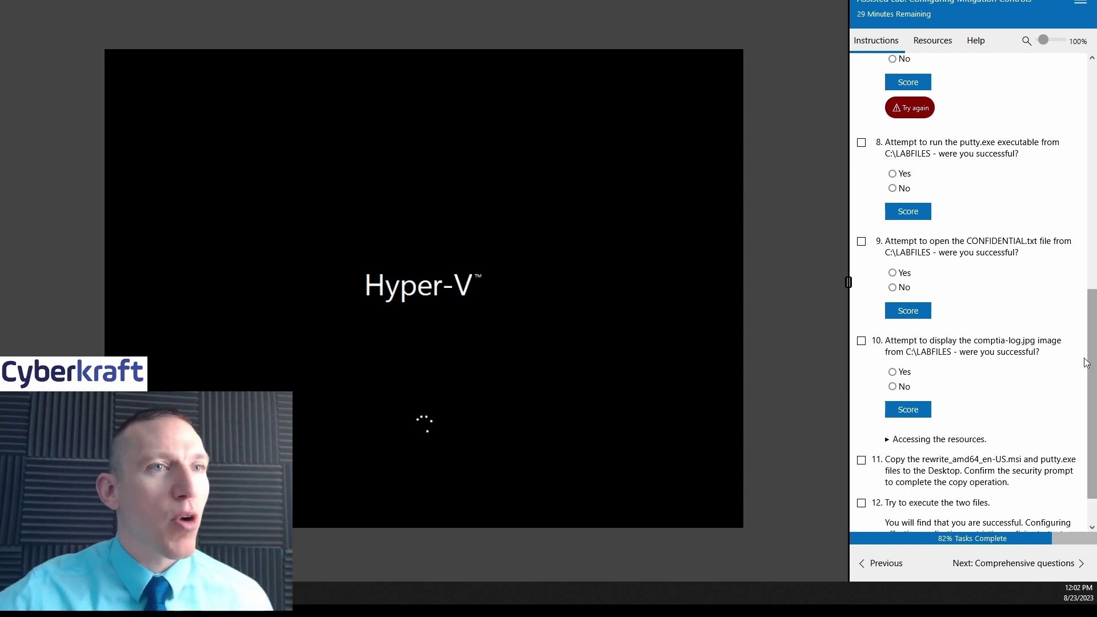
pyautogui.moveTo(1092, 313); pyautogui.dragTo(1090, 238)
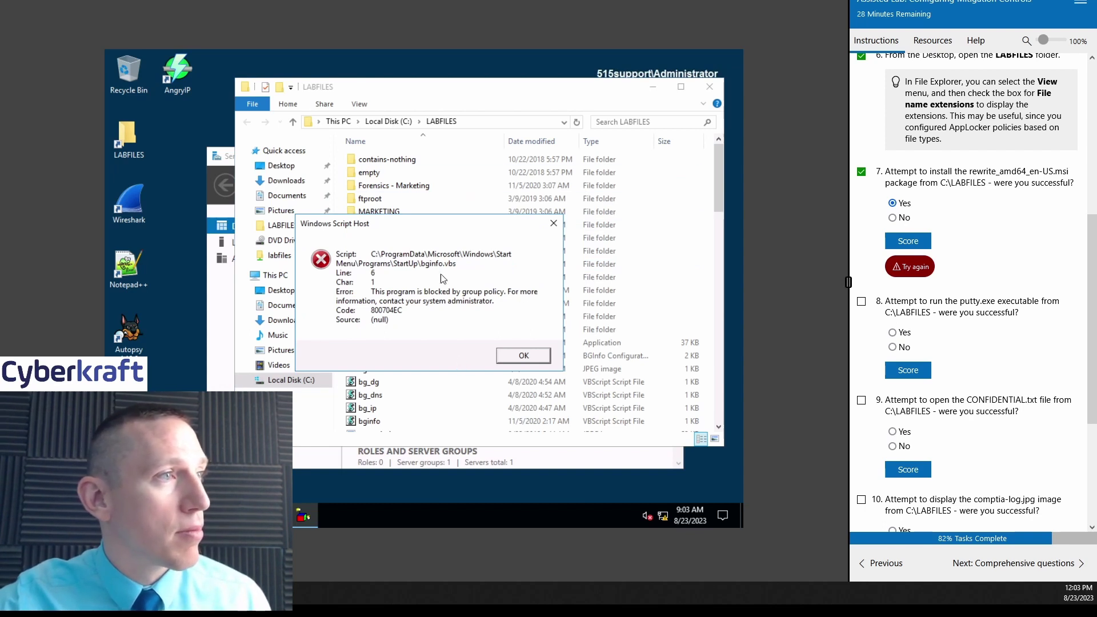
pyautogui.moveTo(425, 228); pyautogui.dragTo(522, 167)
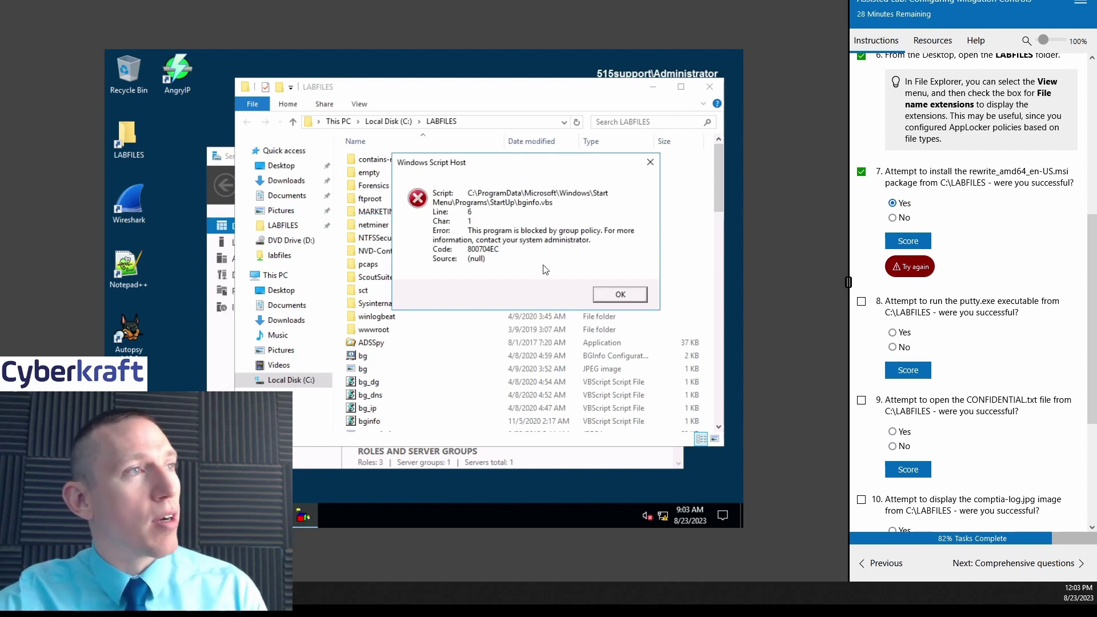
pyautogui.click(619, 295)
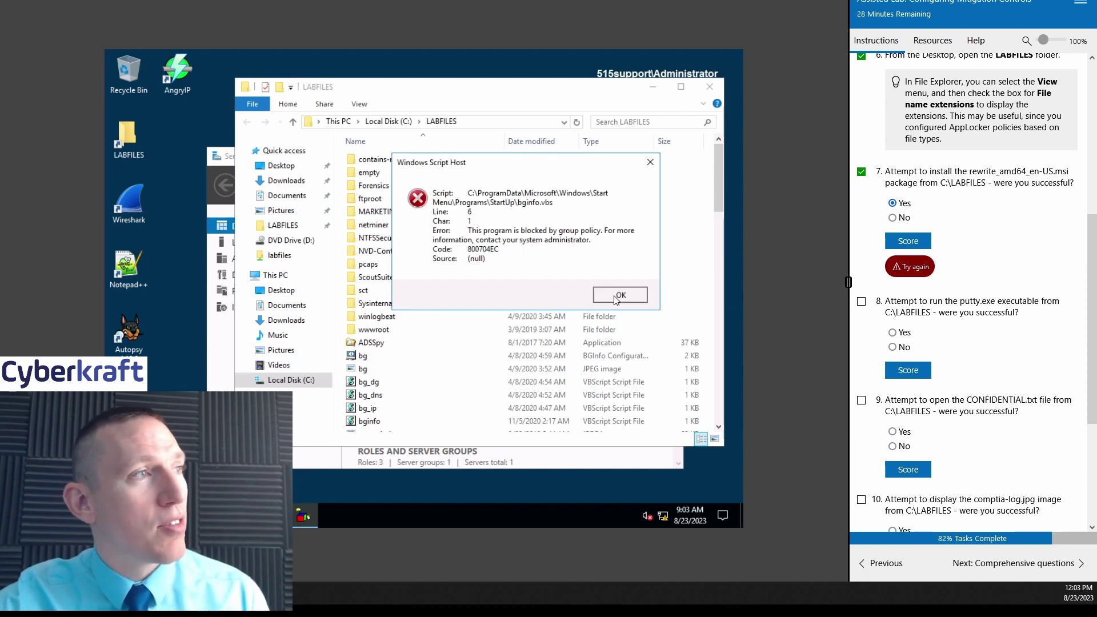
# - Try to run WebserverStress from the LABFILES folder and dismiss the resulting message
pyautogui.click(453, 375)
pyautogui.scroll(-5, 453, 375)
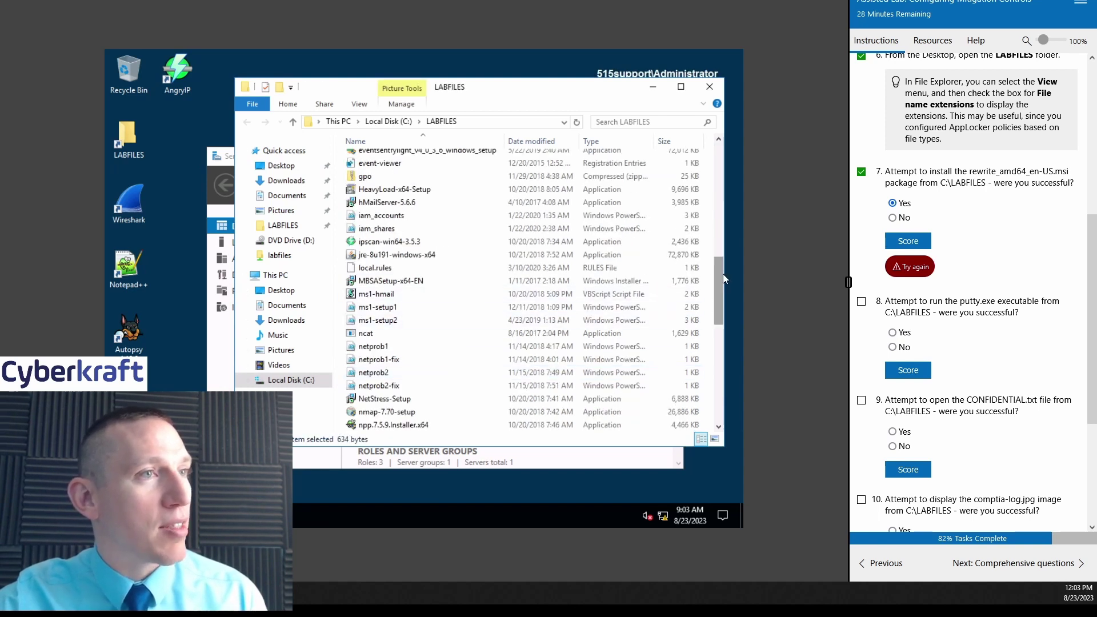
pyautogui.scroll(-9, 713, 312)
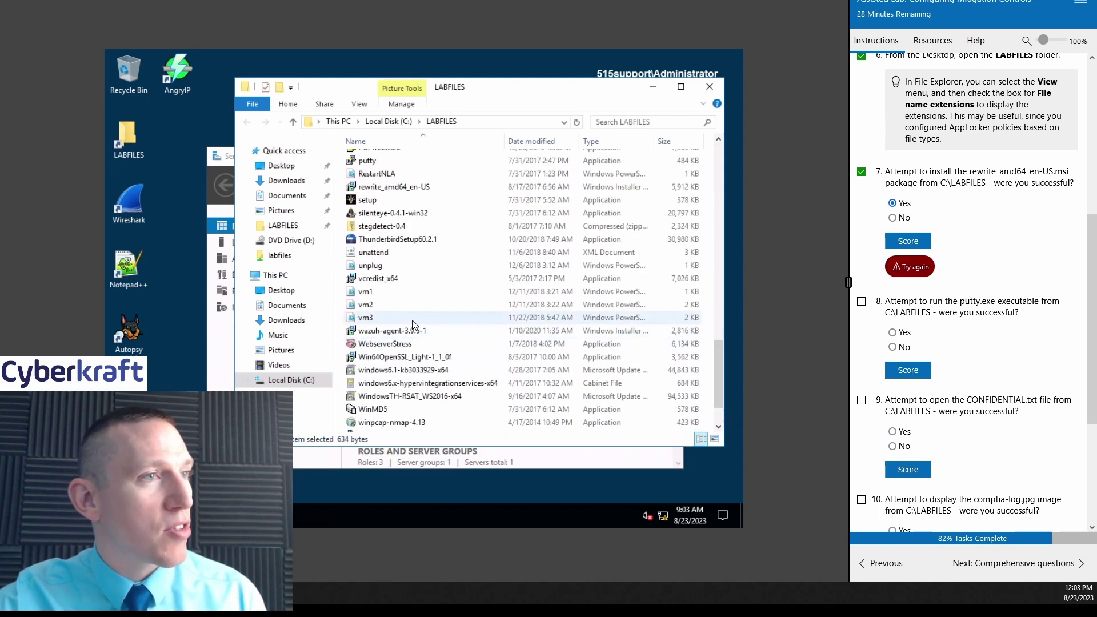
pyautogui.doubleClick(431, 345)
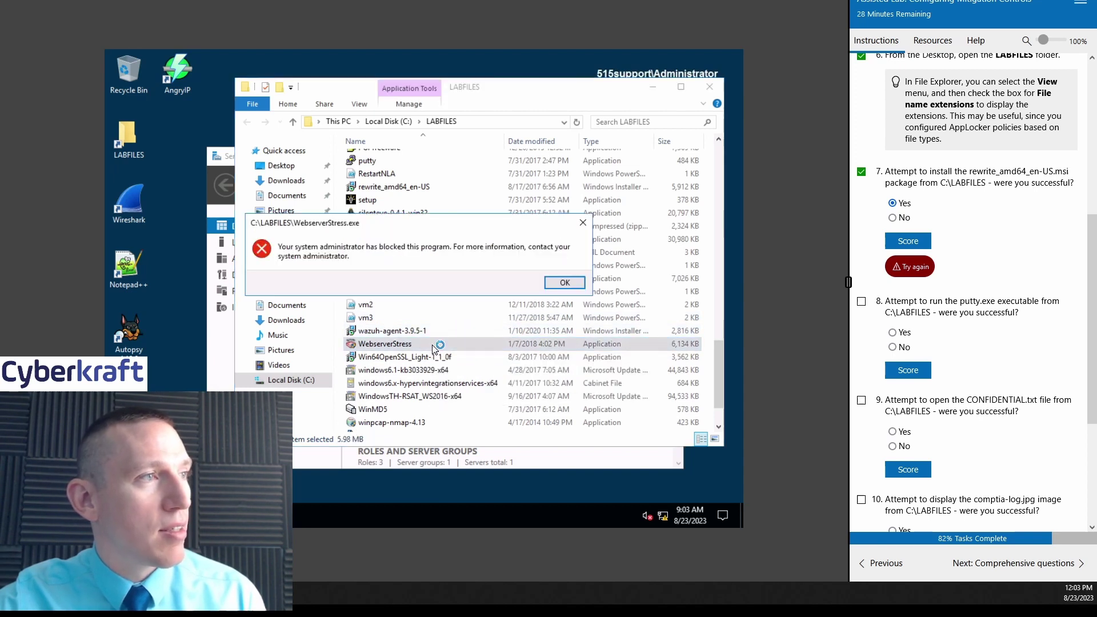
pyautogui.click(565, 282)
pyautogui.scroll(-3, 719, 389)
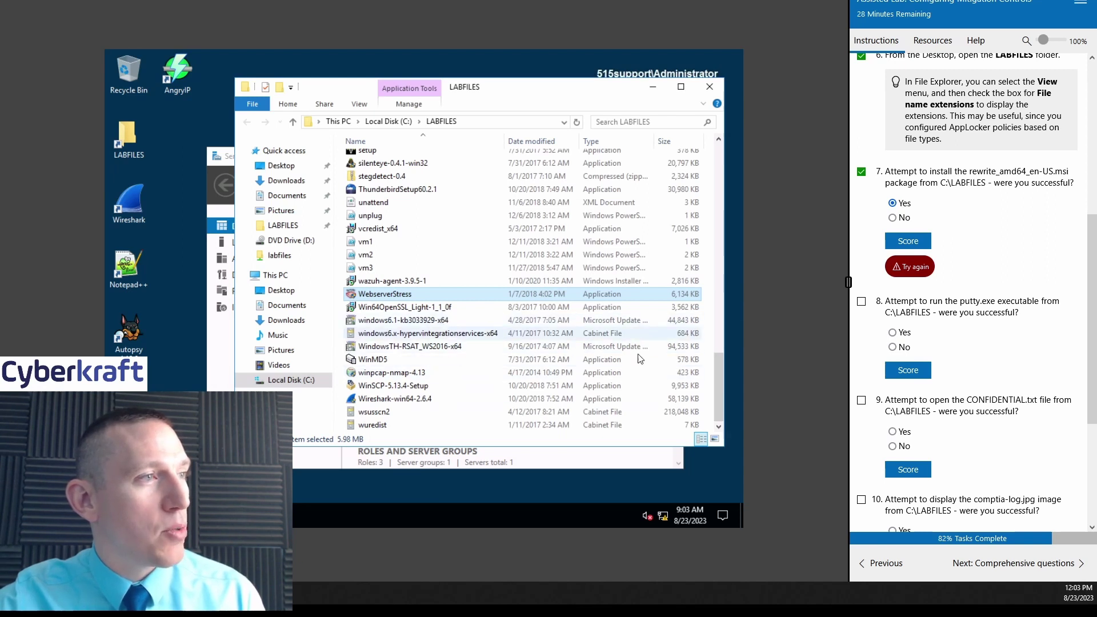
# - Run the rewrite_amd64_en-US installer from LABFILES and remove IIS URL Rewrite Module 2, finishing the setup wizard
pyautogui.scroll(2, 981, 246)
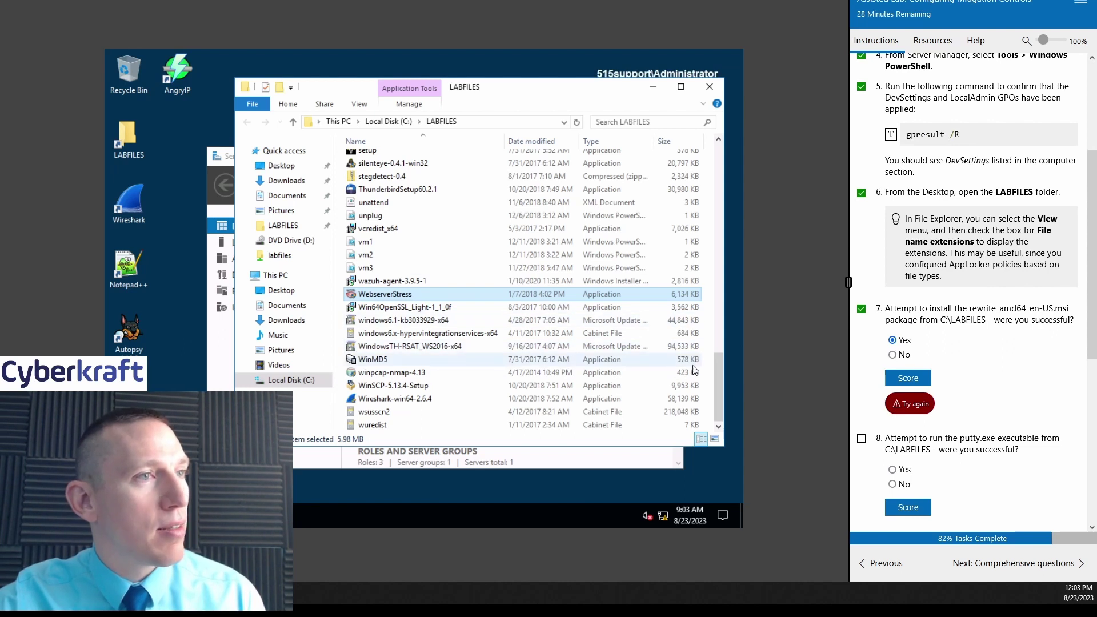
pyautogui.scroll(2, 719, 362)
pyautogui.moveTo(718, 342); pyautogui.dragTo(718, 338)
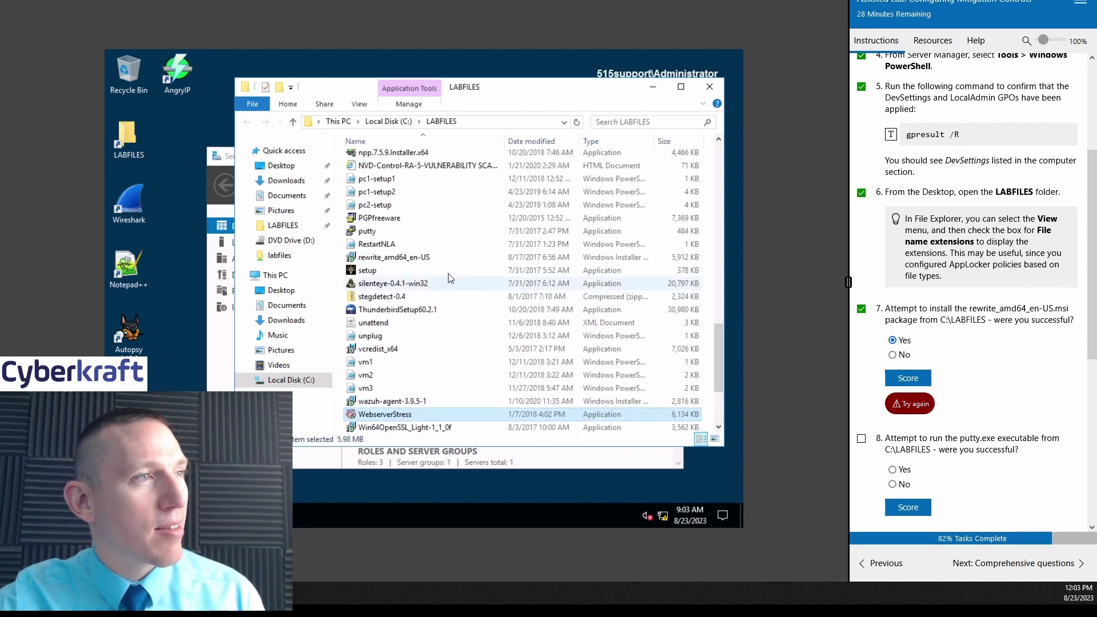
pyautogui.doubleClick(394, 257)
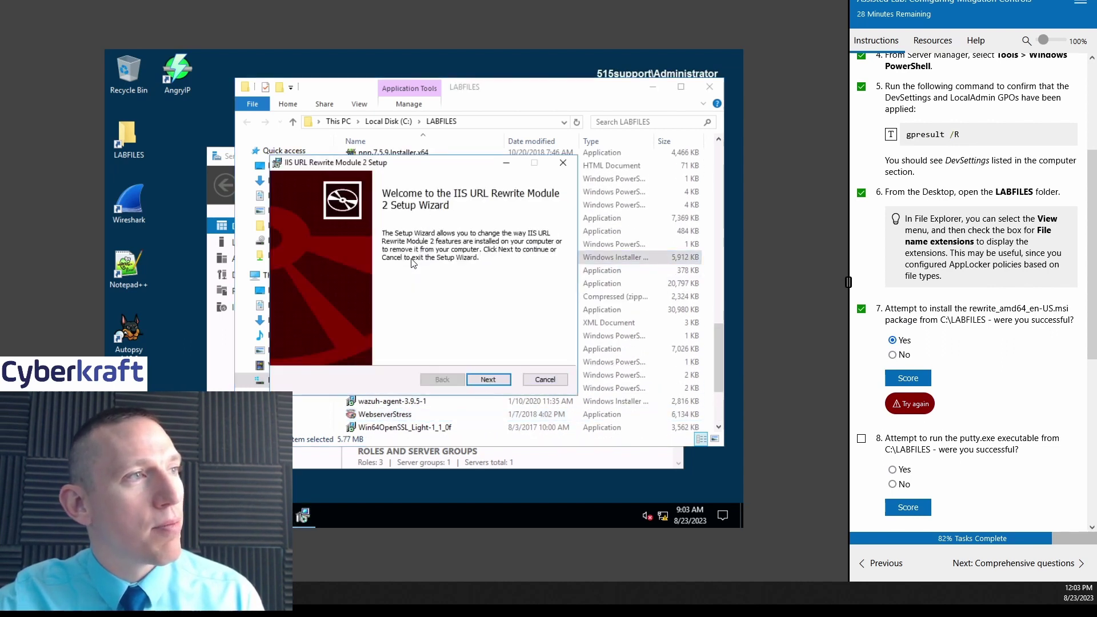
pyautogui.click(487, 380)
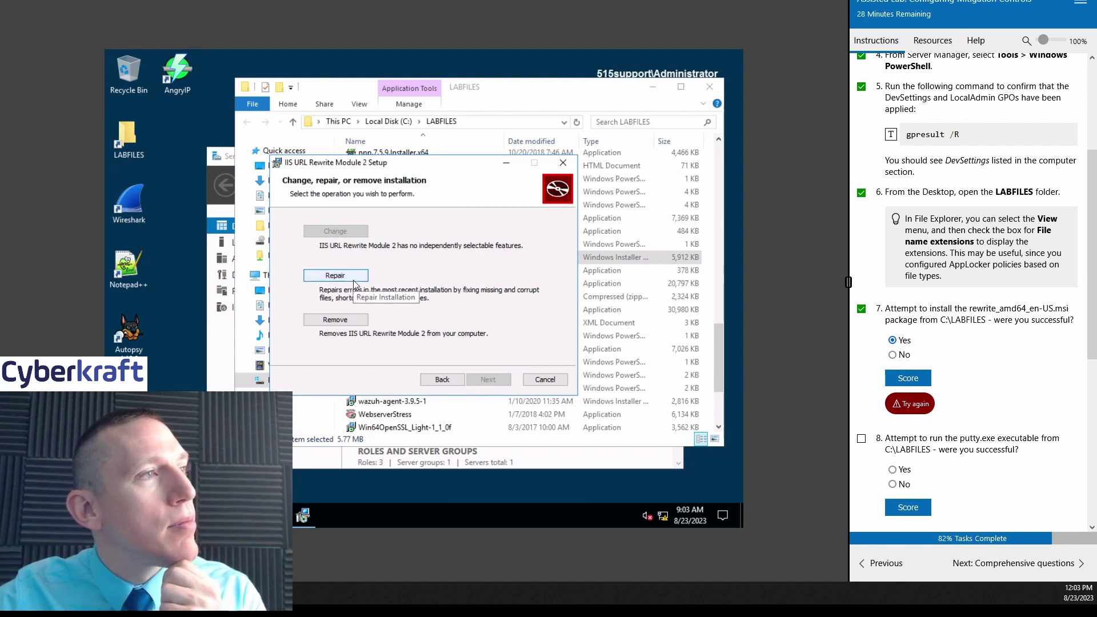
pyautogui.click(335, 320)
pyautogui.click(488, 379)
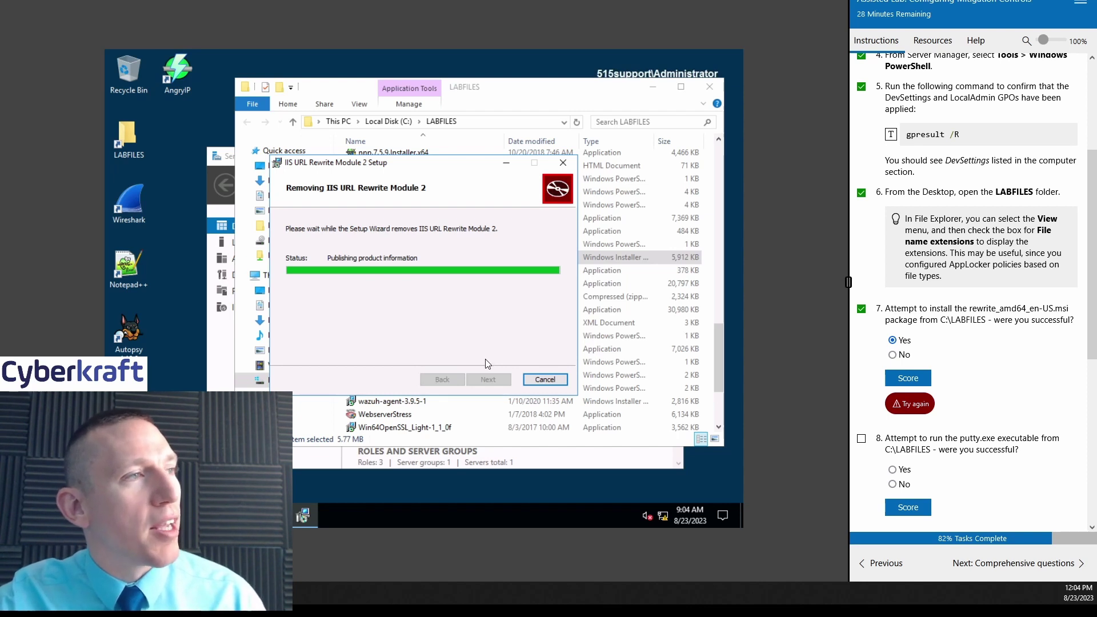
pyautogui.click(490, 379)
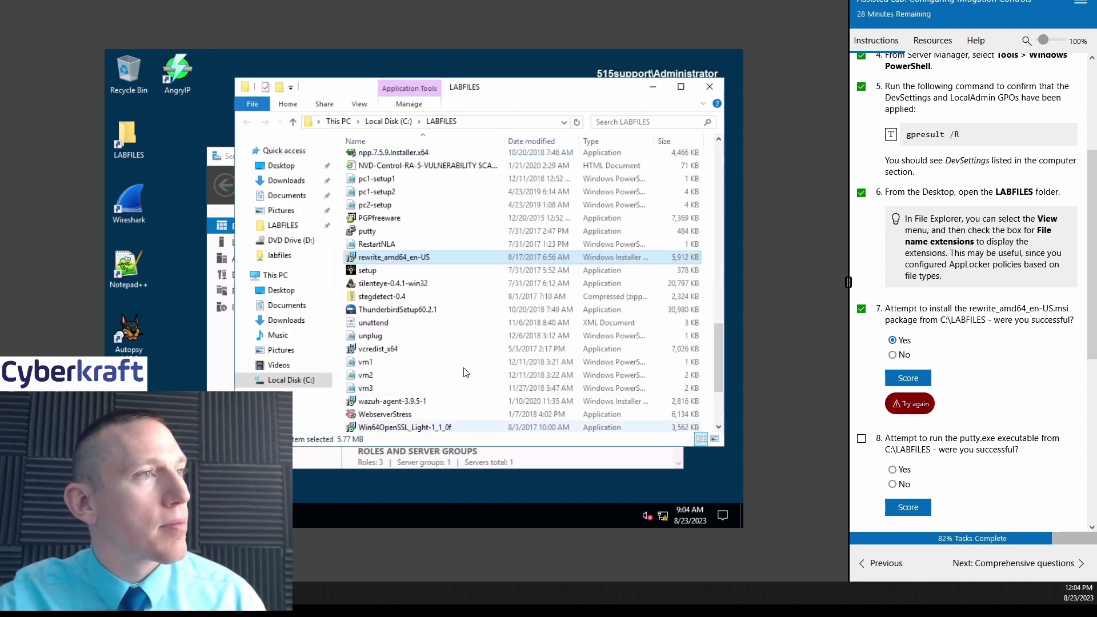
# - Try to run putty from LABFILES, dismiss the message, and answer lab question 8 with No and score it
pyautogui.scroll(6, 460, 285)
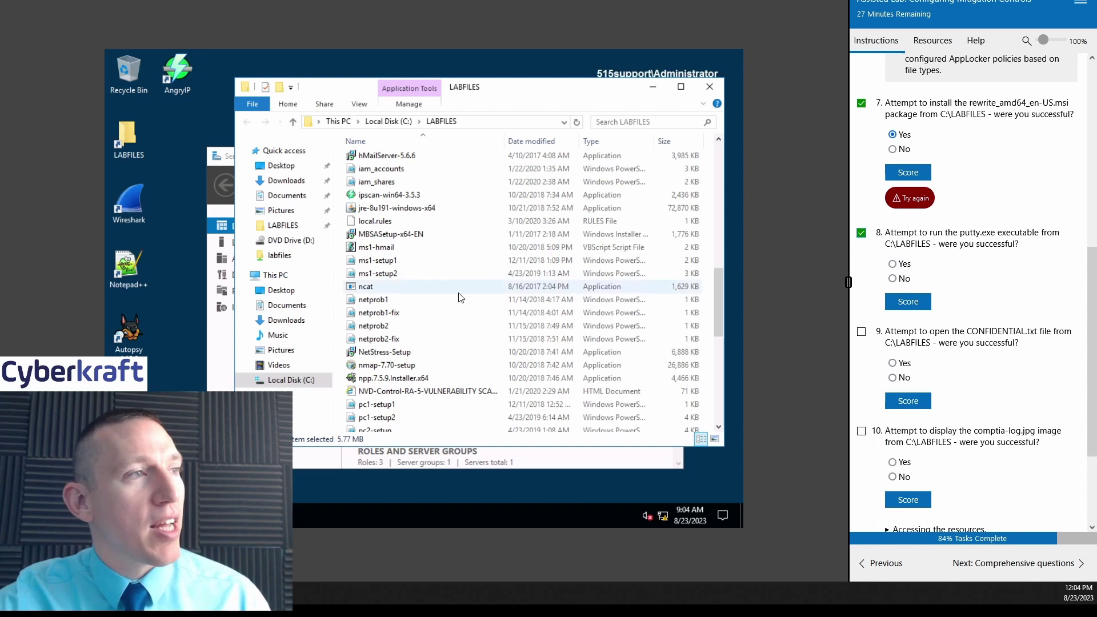
pyautogui.scroll(2, 463, 295)
pyautogui.scroll(1, 458, 194)
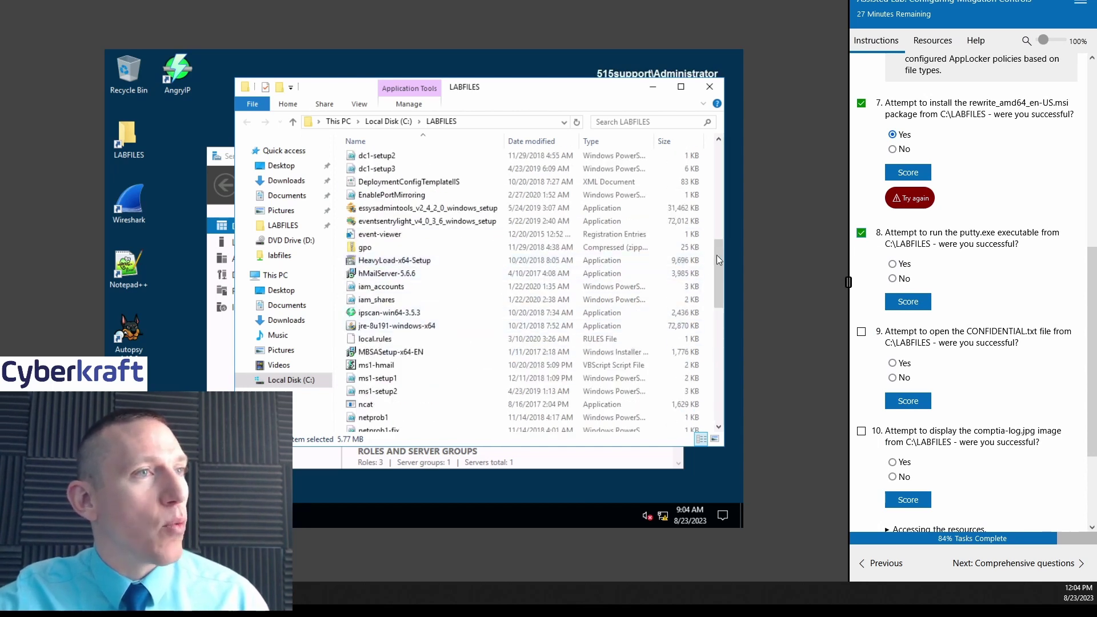
pyautogui.moveTo(719, 260); pyautogui.dragTo(716, 357)
pyautogui.click(410, 252)
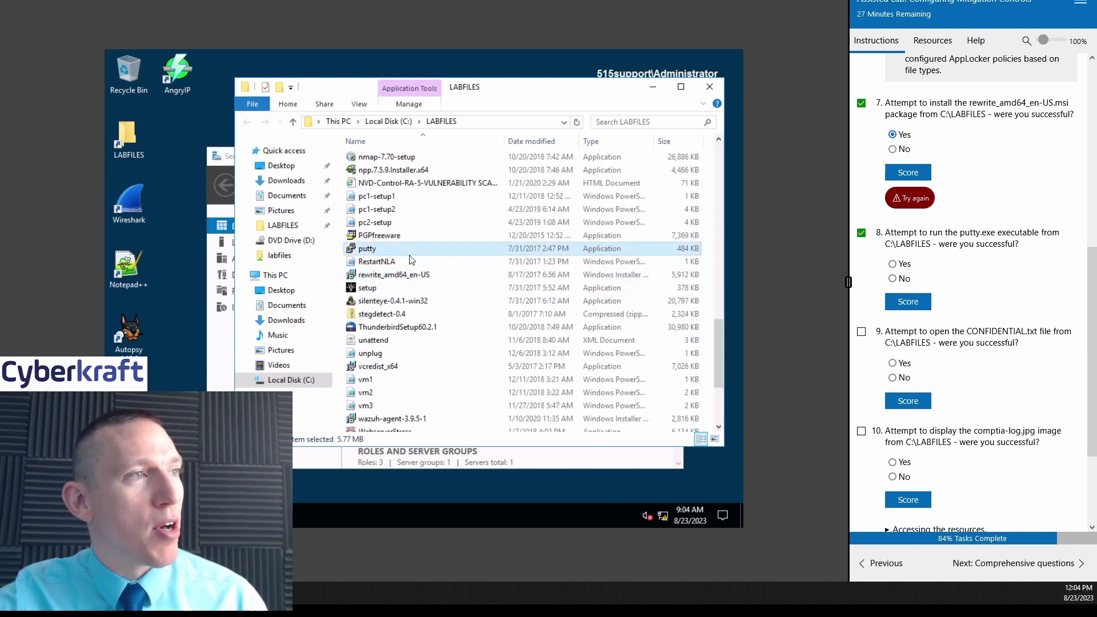
pyautogui.doubleClick(410, 252)
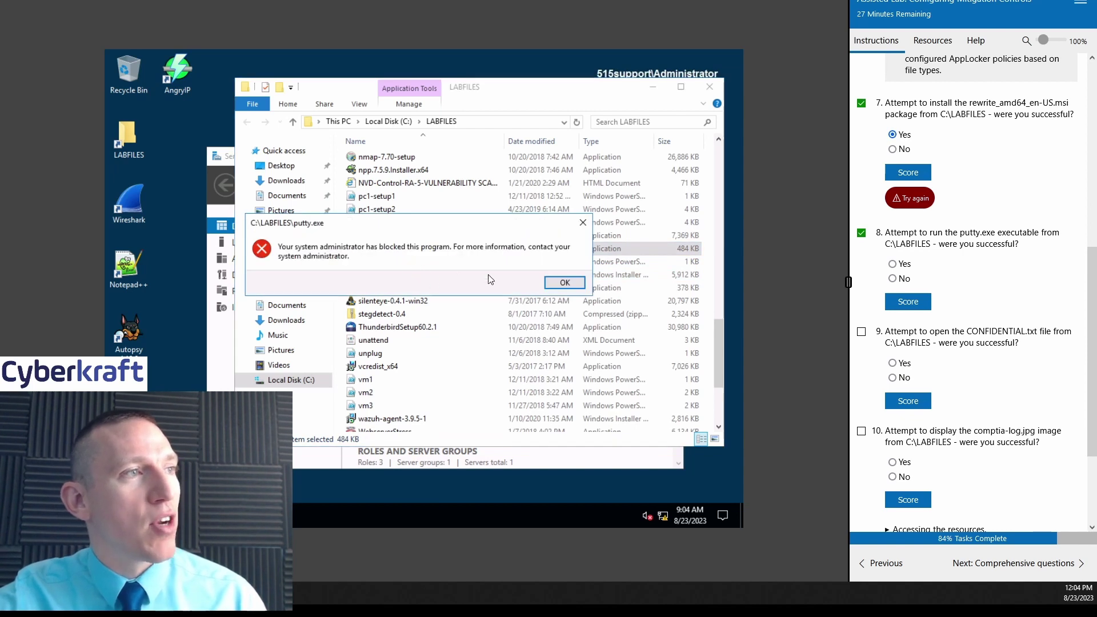
pyautogui.click(565, 282)
pyautogui.click(893, 279)
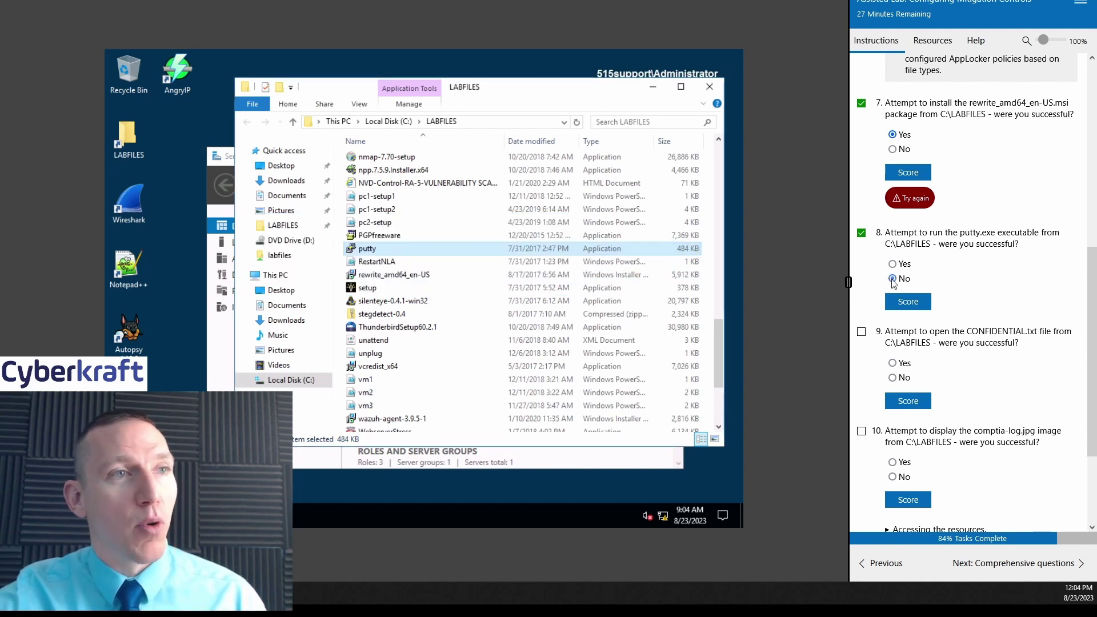
pyautogui.click(908, 301)
# - Open the CONFIDENTIAL text file from LABFILES, answer lab question 9 with Yes and score it, and close the file
pyautogui.scroll(-2, 1013, 277)
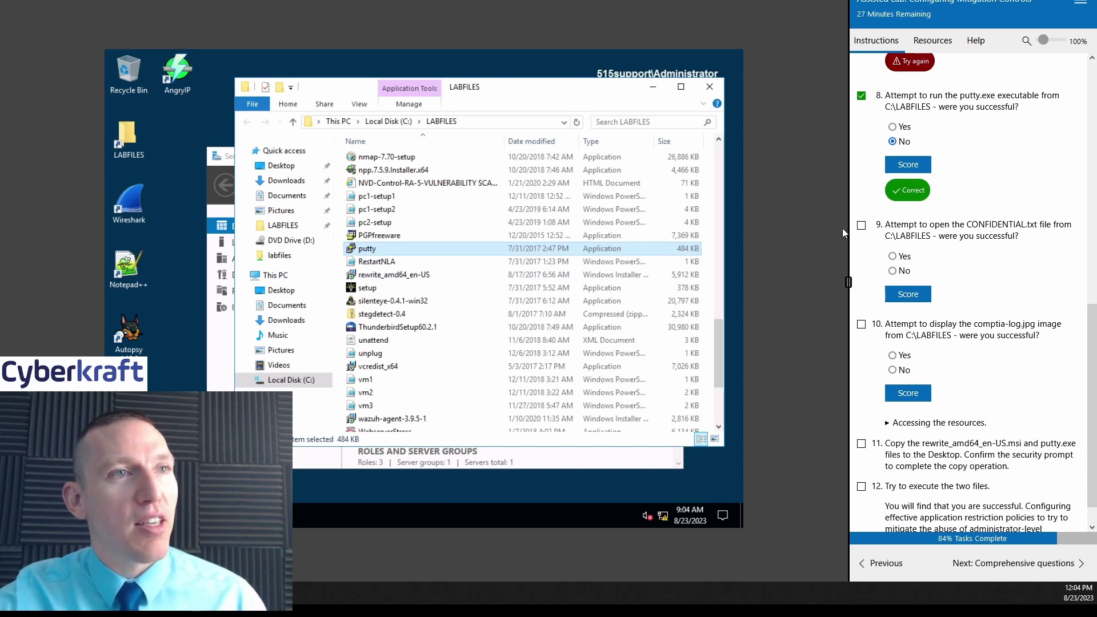
pyautogui.scroll(2, 721, 331)
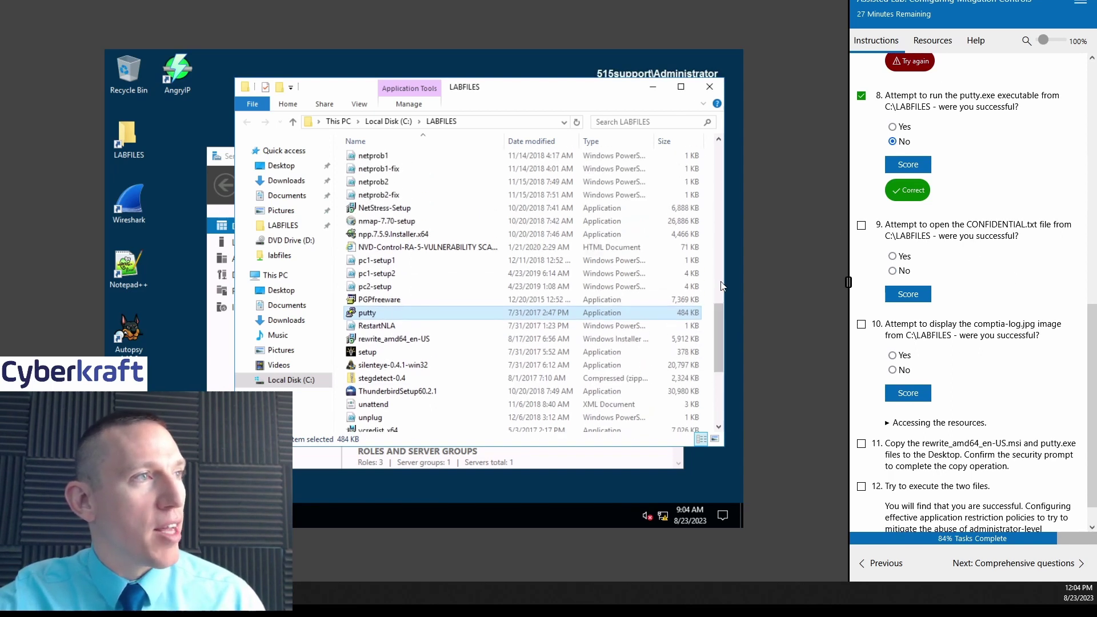
pyautogui.scroll(9, 720, 263)
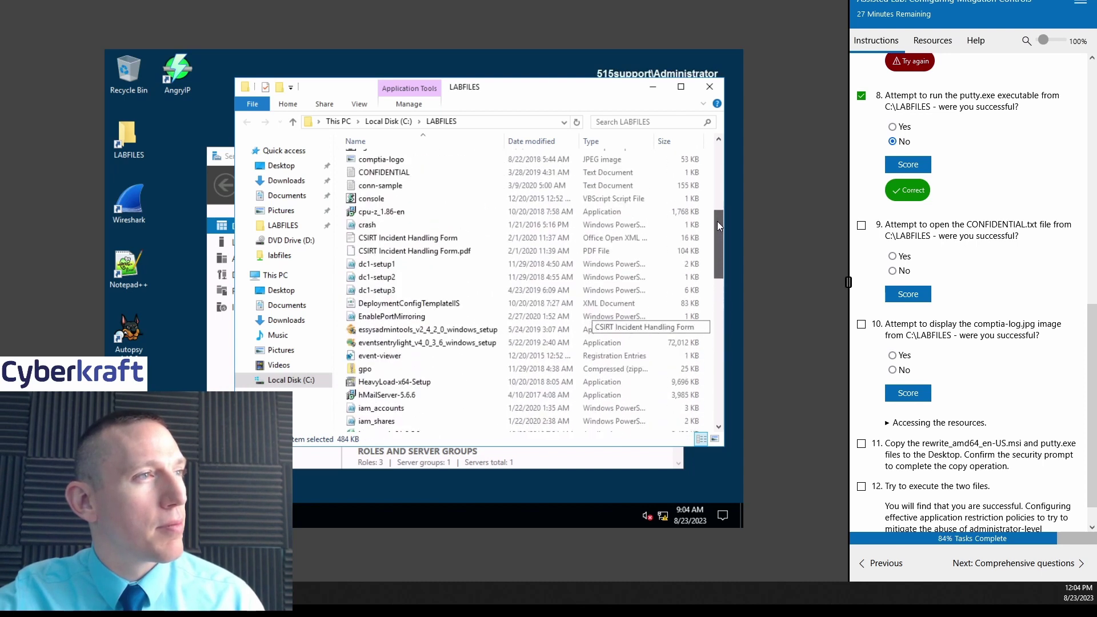
pyautogui.scroll(3, 718, 225)
pyautogui.doubleClick(399, 275)
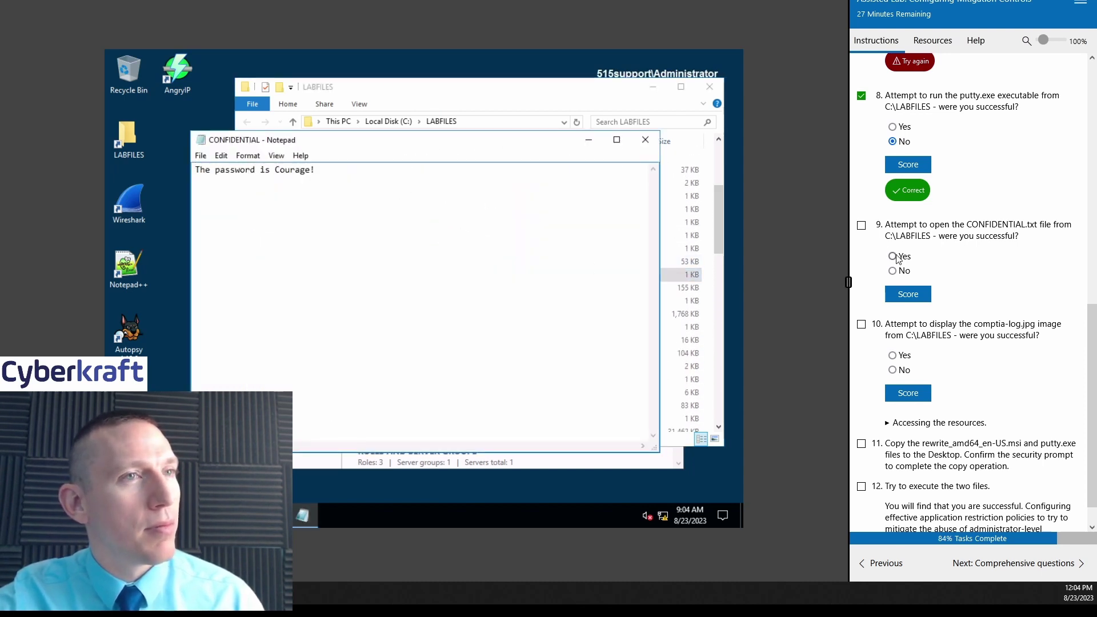
pyautogui.click(893, 257)
pyautogui.click(908, 294)
pyautogui.click(645, 140)
# - Mark lab task 10 complete, open the comptia-logo image from LABFILES, and answer its question with Yes and score it
pyautogui.moveTo(1092, 320); pyautogui.dragTo(1092, 350)
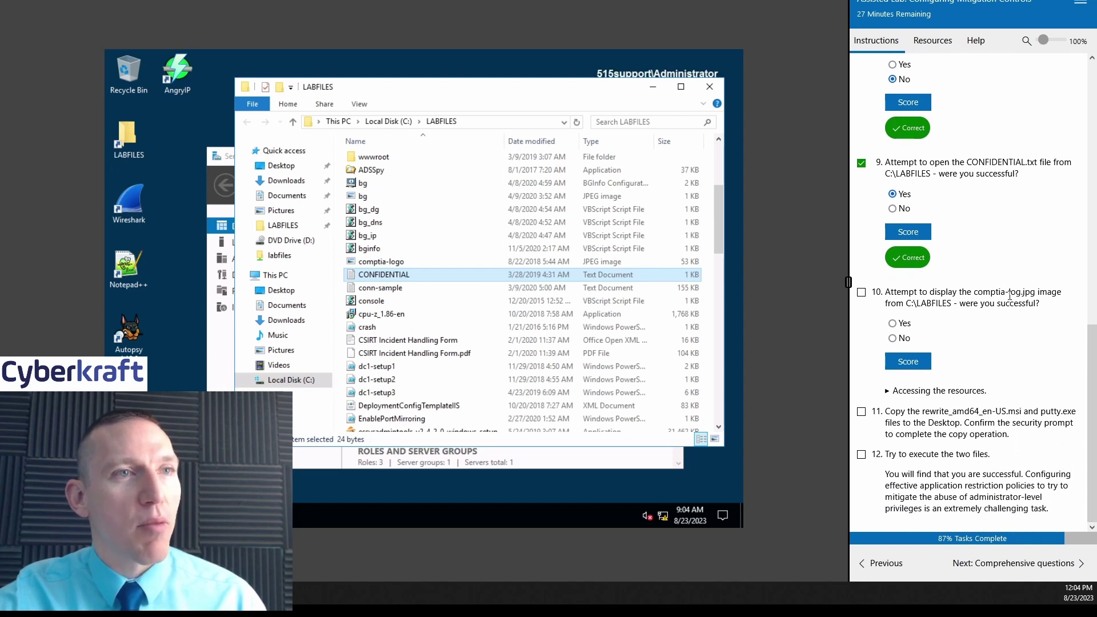
pyautogui.click(861, 293)
pyautogui.scroll(-1, 627, 259)
pyautogui.click(423, 229)
pyautogui.doubleClick(424, 228)
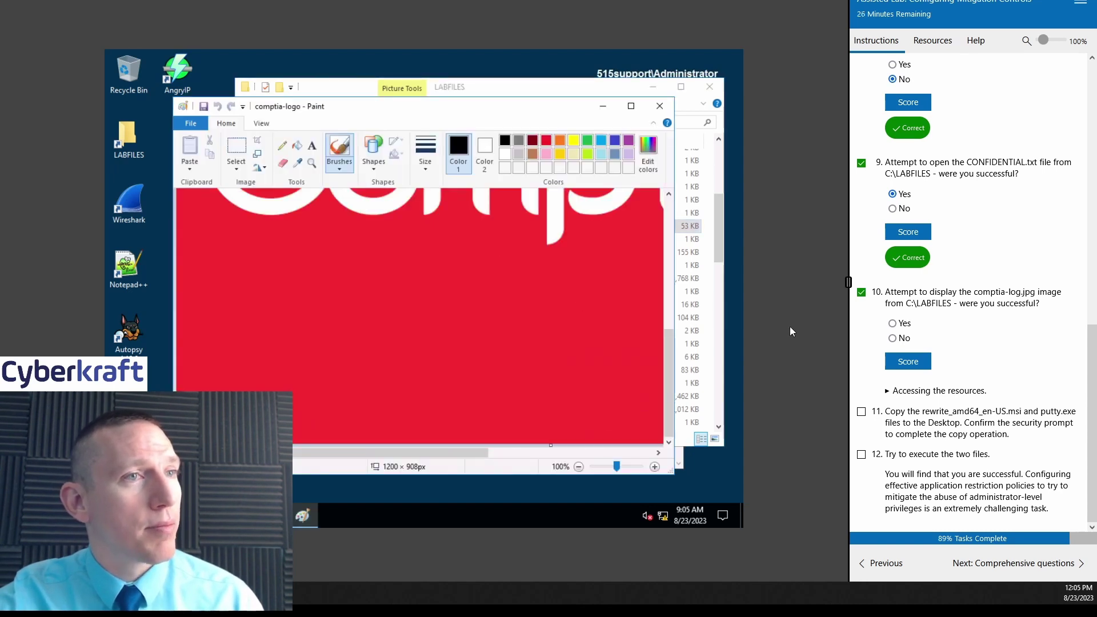
pyautogui.click(893, 323)
pyautogui.click(903, 367)
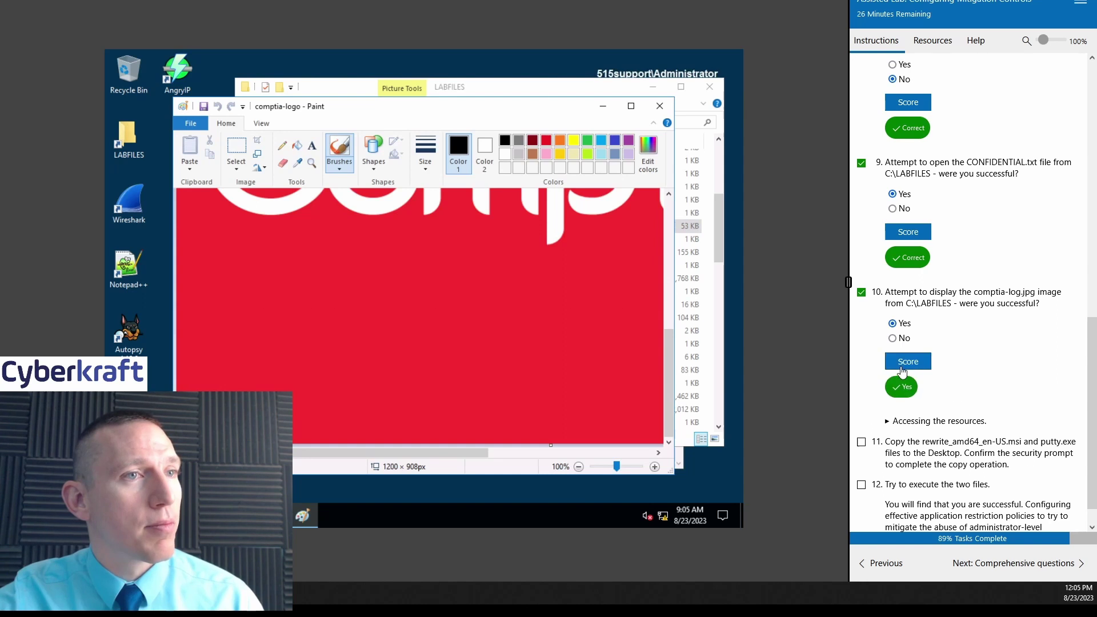
# - Try filling the comptia-logo image's red background with green in the maximized Paint window, and close it without saving
pyautogui.click(631, 106)
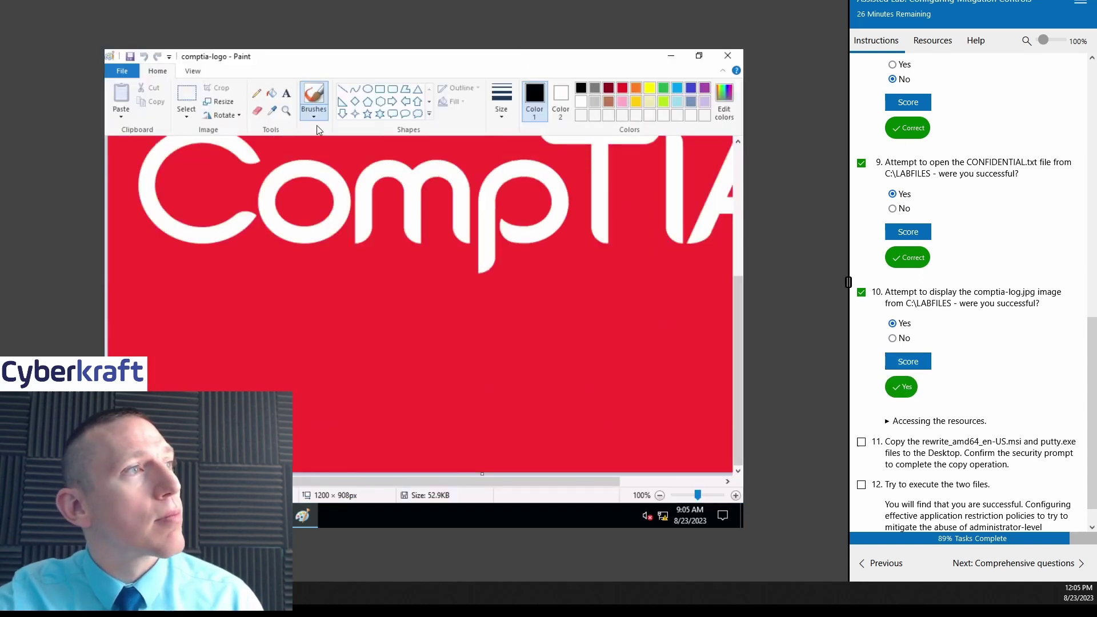
pyautogui.click(272, 94)
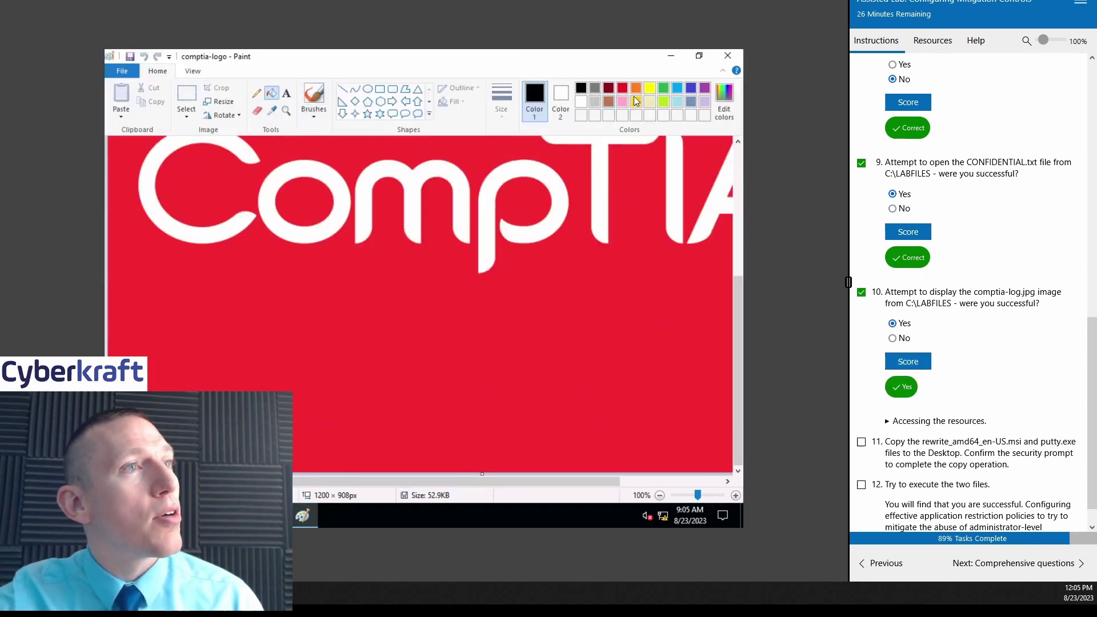
pyautogui.click(666, 89)
pyautogui.click(514, 289)
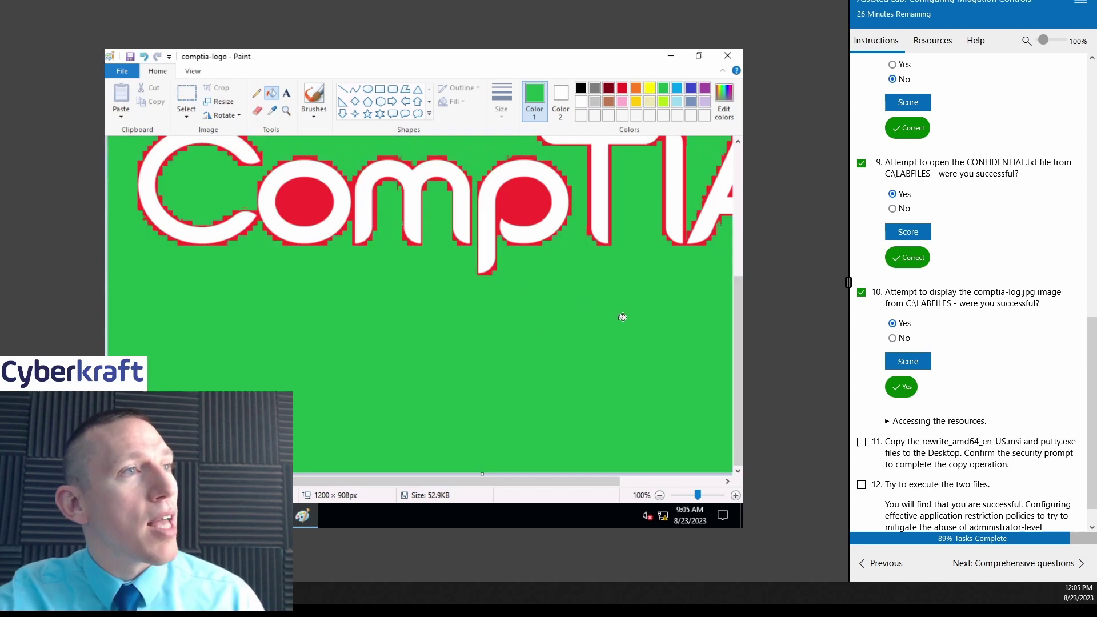
pyautogui.scroll(3, 623, 314)
pyautogui.scroll(-3, 625, 318)
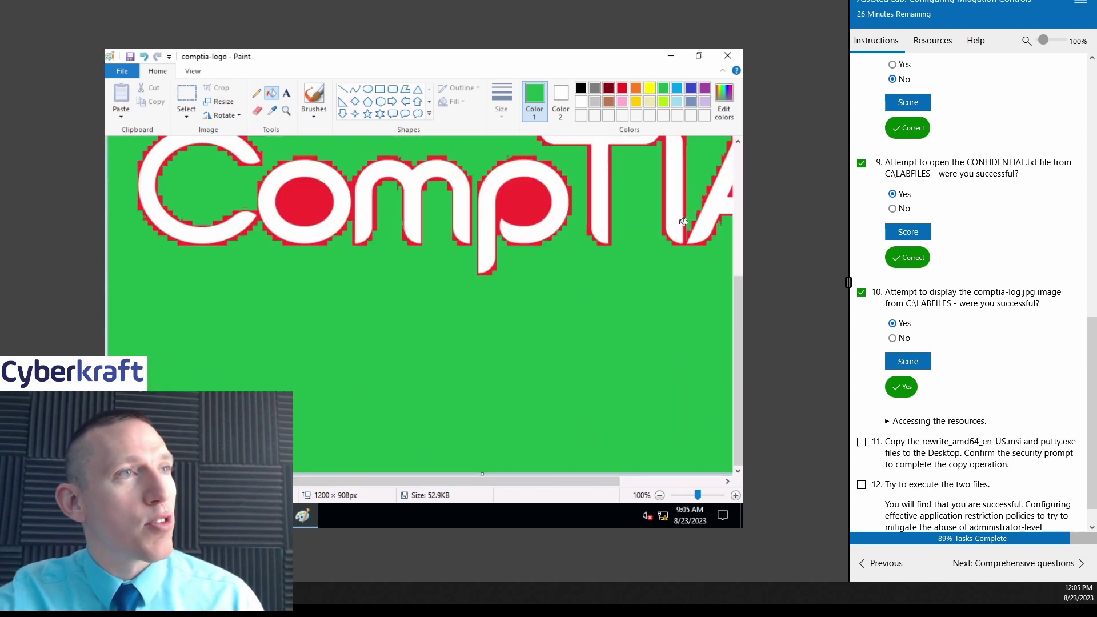
pyautogui.click(728, 56)
pyautogui.click(454, 290)
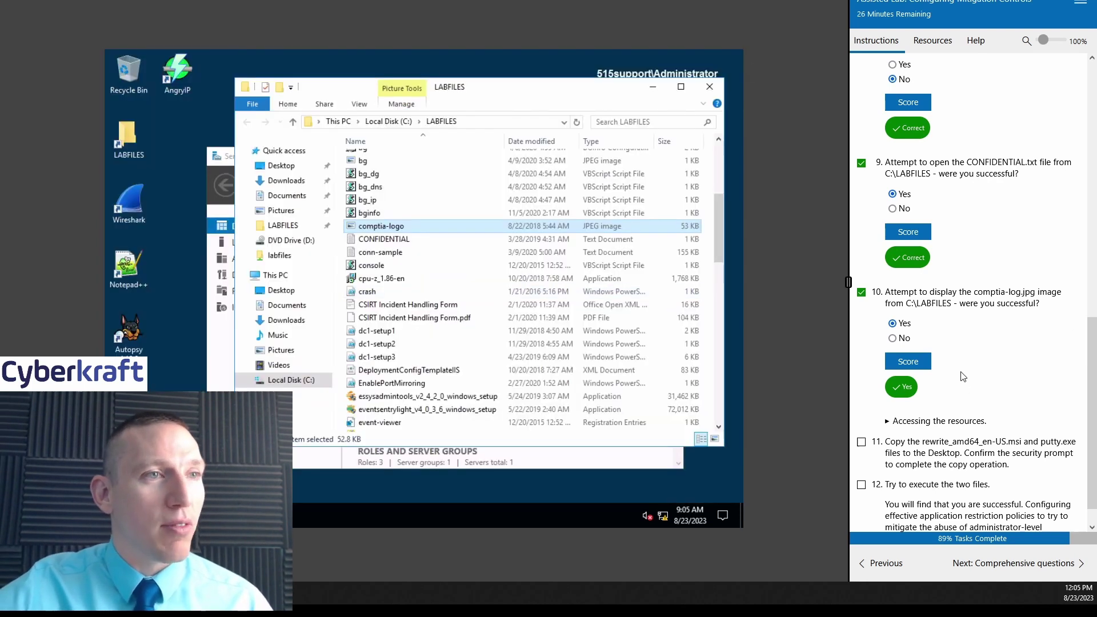
# - Copy putty from the LABFILES folder to the Desktop, run the copy, and close its configuration window
pyautogui.scroll(4, 879, 190)
pyautogui.scroll(-4, 879, 190)
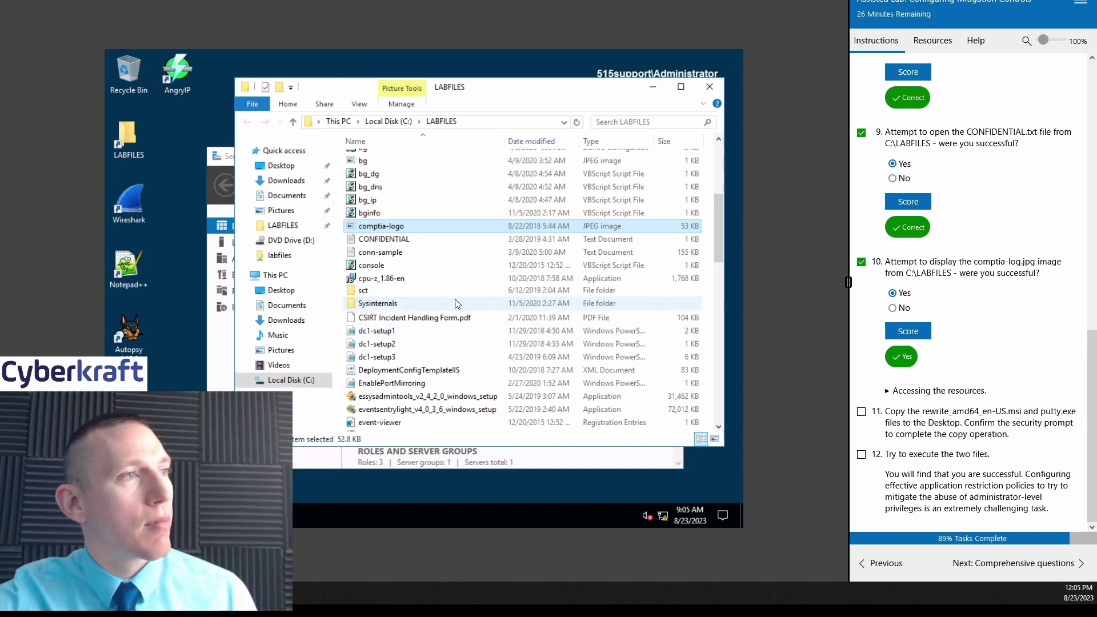
pyautogui.scroll(-15, 513, 310)
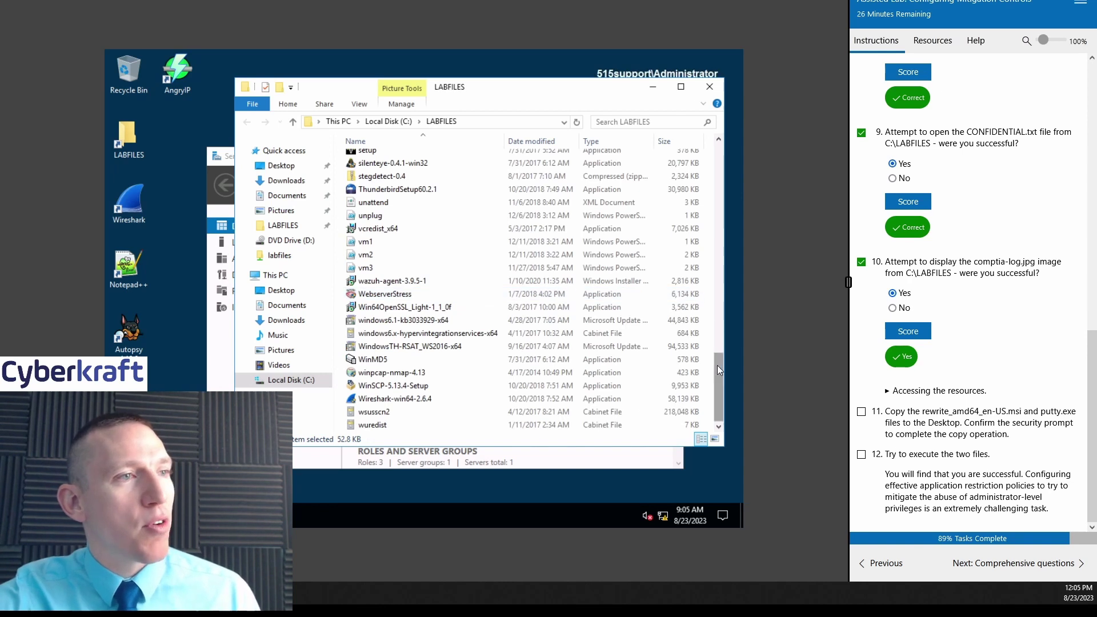
pyautogui.moveTo(718, 365); pyautogui.dragTo(720, 308)
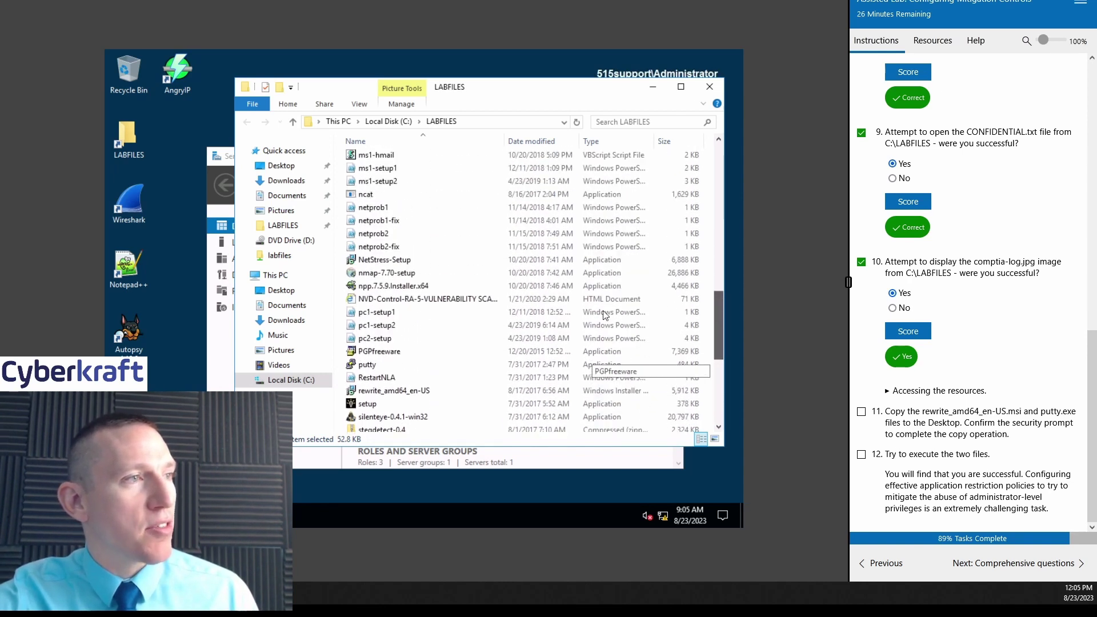
pyautogui.click(403, 360)
pyautogui.moveTo(404, 363); pyautogui.dragTo(179, 140)
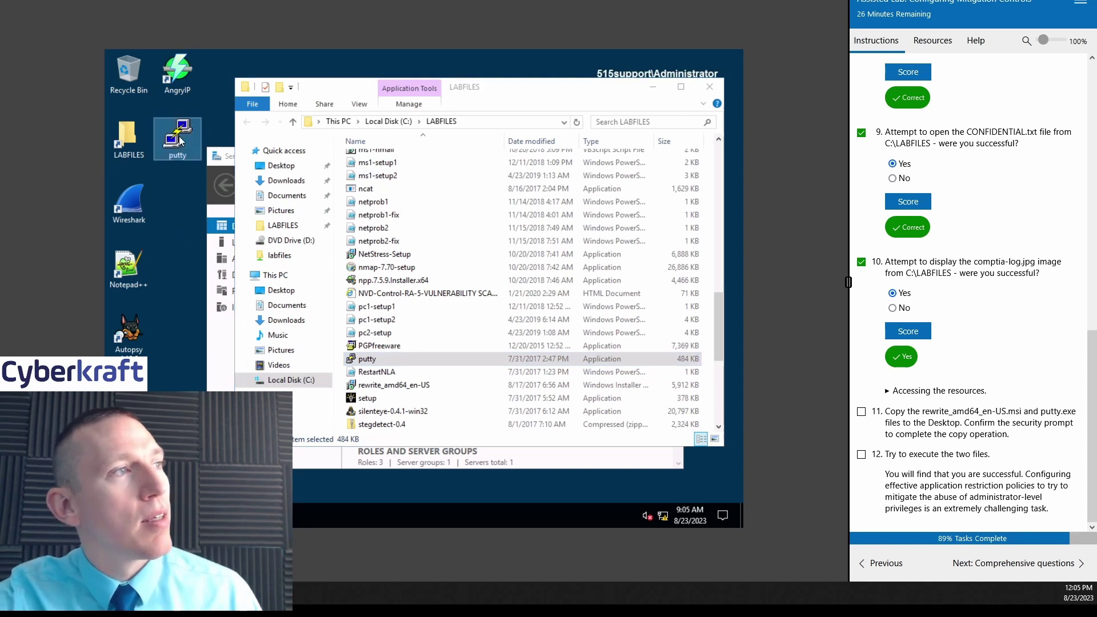
pyautogui.doubleClick(179, 140)
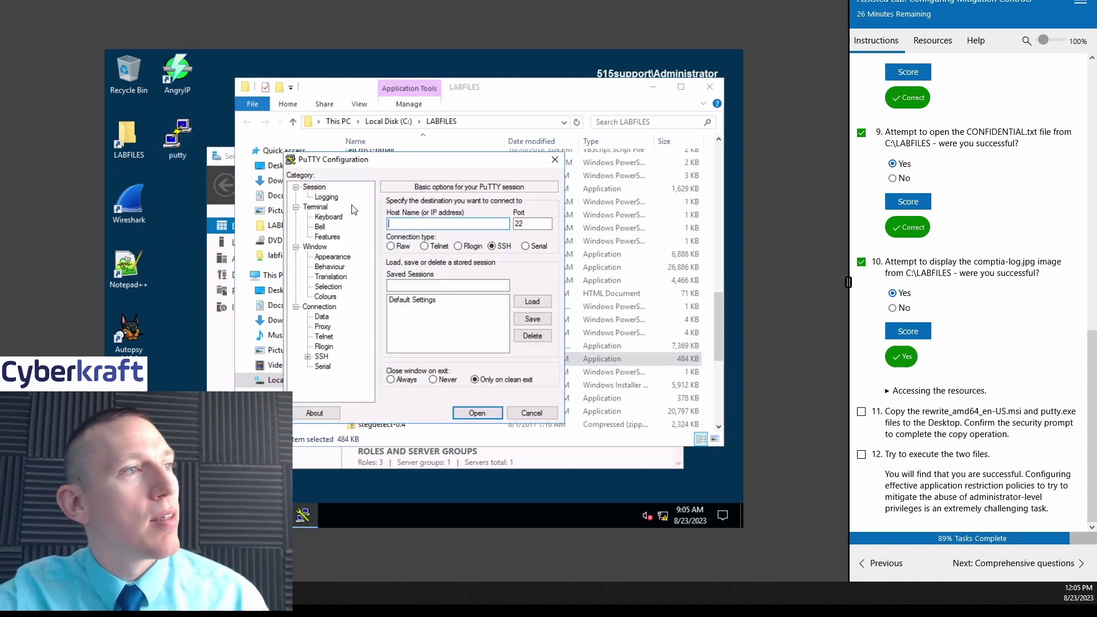
pyautogui.click(554, 159)
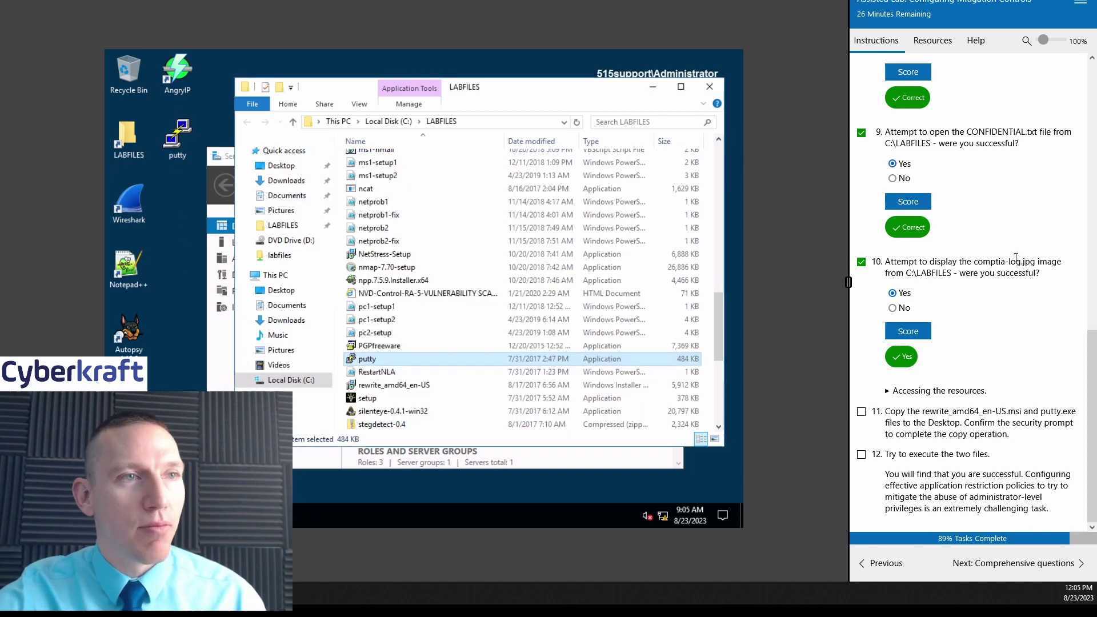
# - Mark lab tasks 11 and 12 complete and proceed to the Comprehensive questions page
pyautogui.click(862, 413)
pyautogui.click(862, 455)
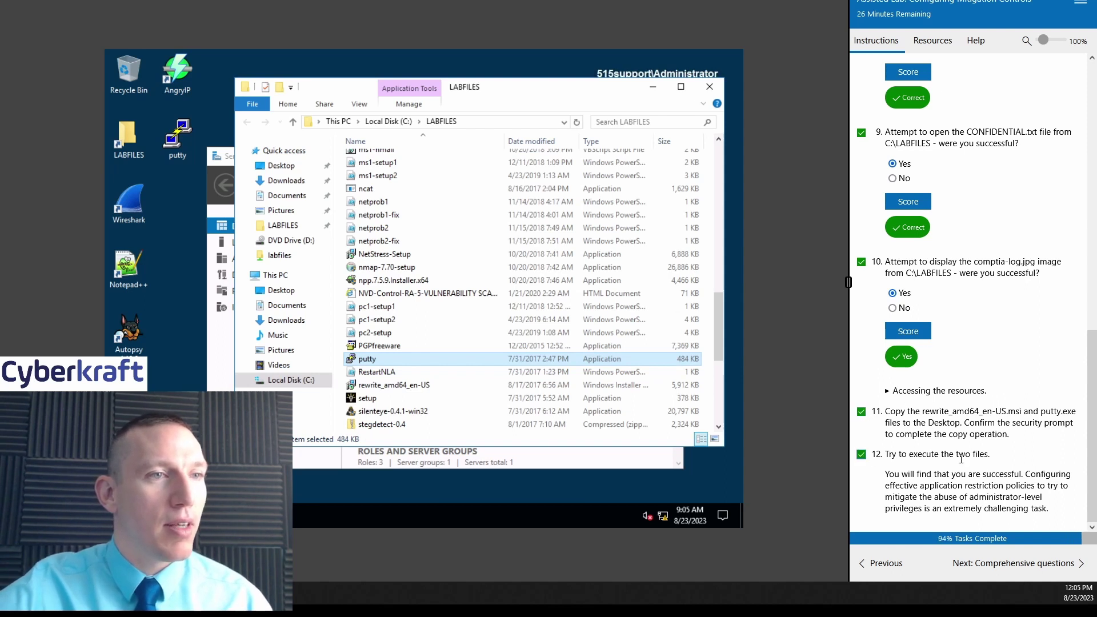
pyautogui.click(1009, 563)
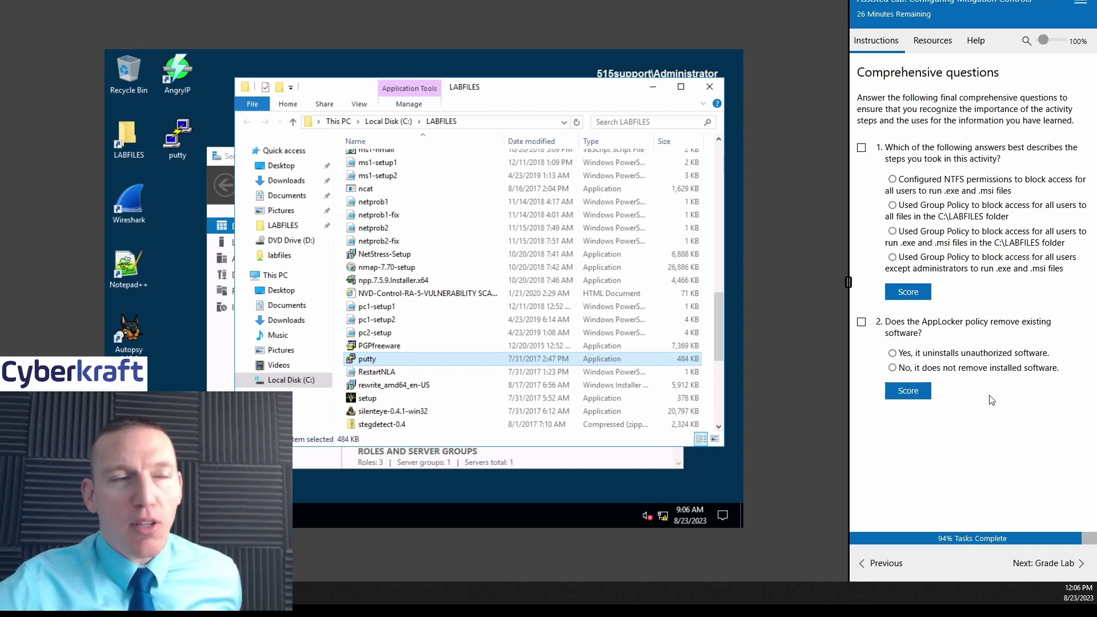
# - Minimize LABFILES and score the answers: Group Policy blocks all users' .exe and .msi files in C:\LABFILES, and AppLocker does not remove installed software
pyautogui.click(652, 87)
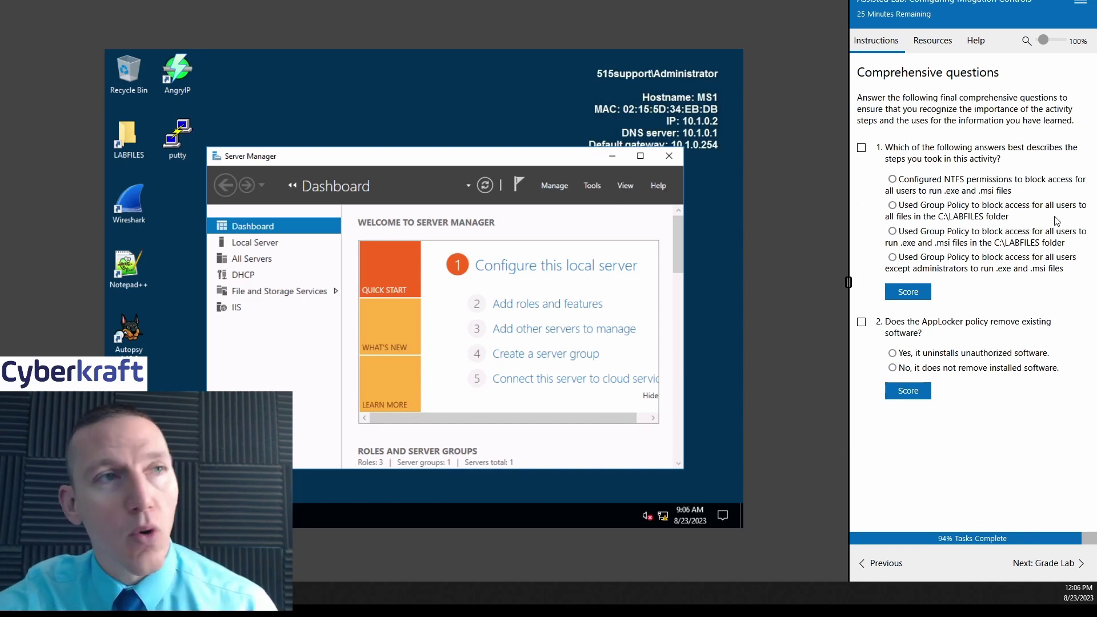
pyautogui.click(862, 149)
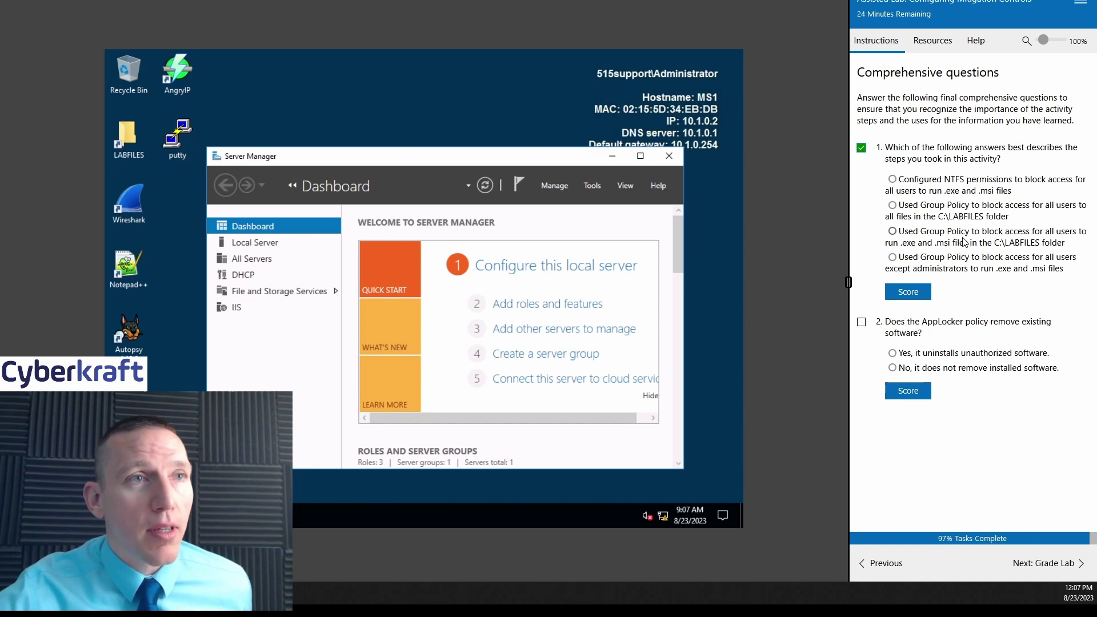
pyautogui.moveTo(965, 241); pyautogui.dragTo(962, 230)
pyautogui.click(905, 293)
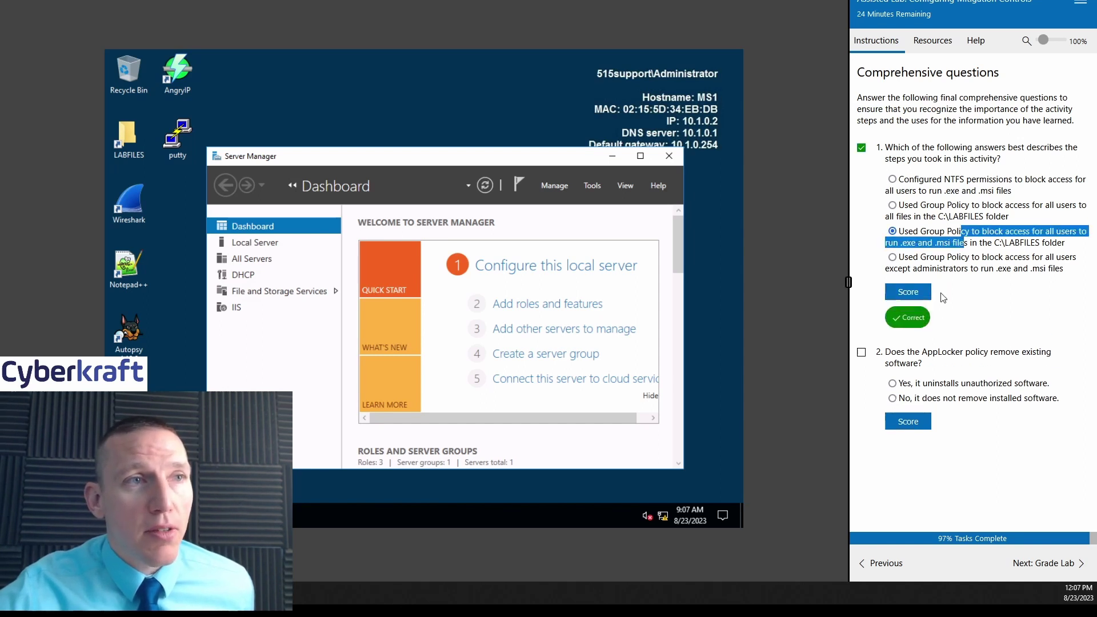
pyautogui.click(988, 318)
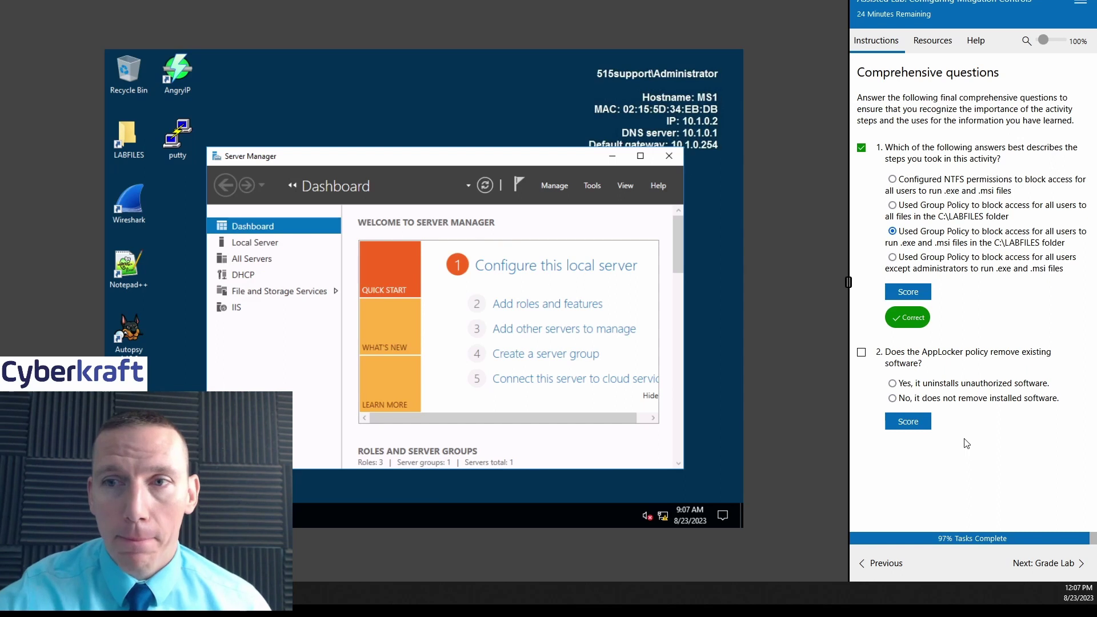
pyautogui.click(932, 400)
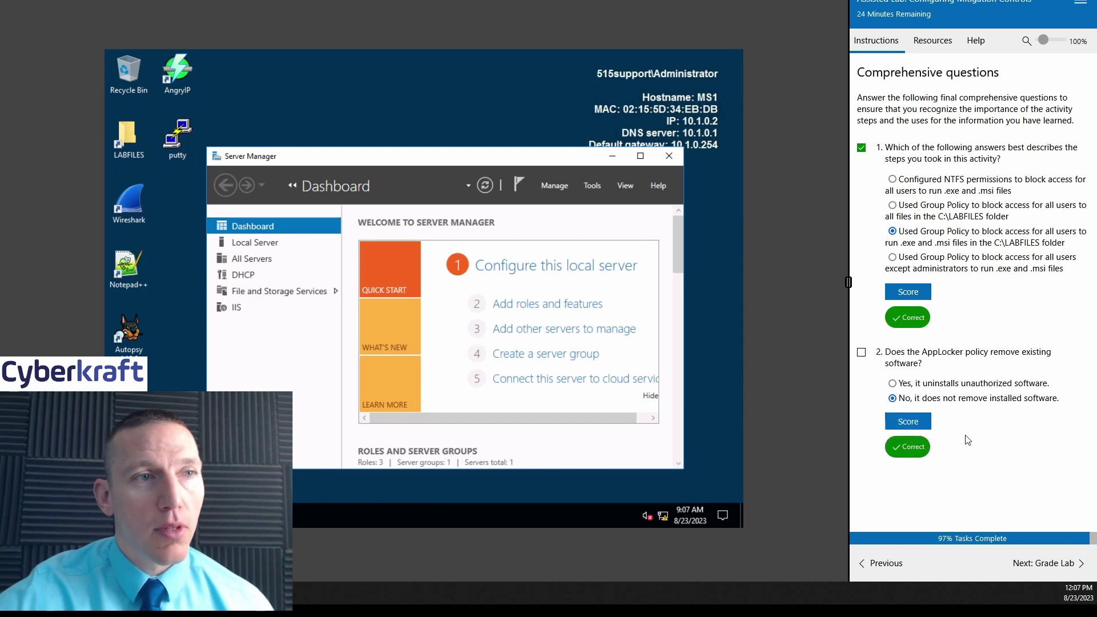